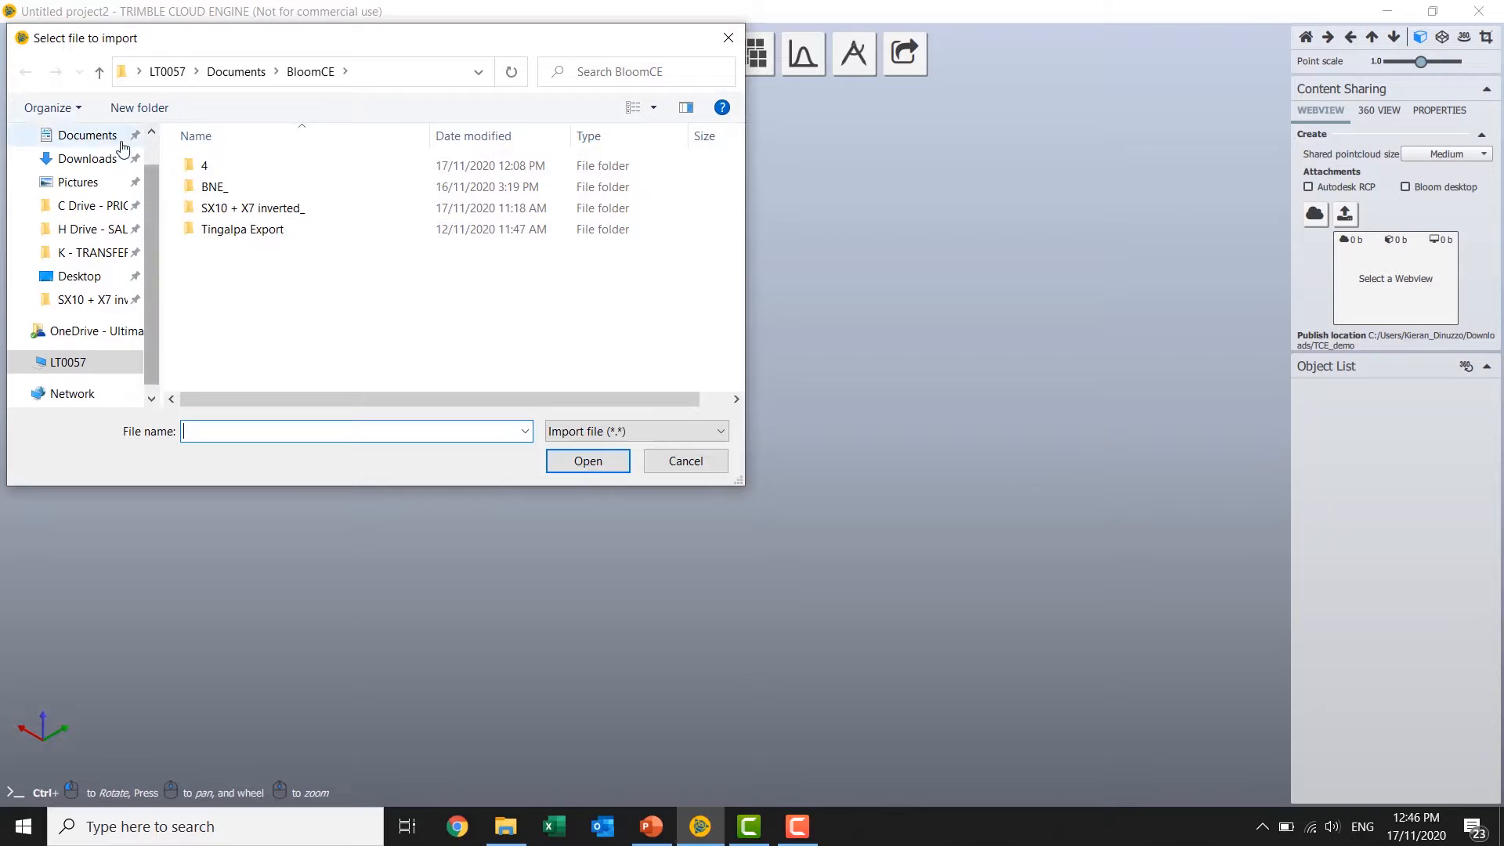
Import the four scans 1.e57 to 4.e57 from the X7 inverted_E57 folder in SX10 + X7 inverted_TDX.
click(109, 306)
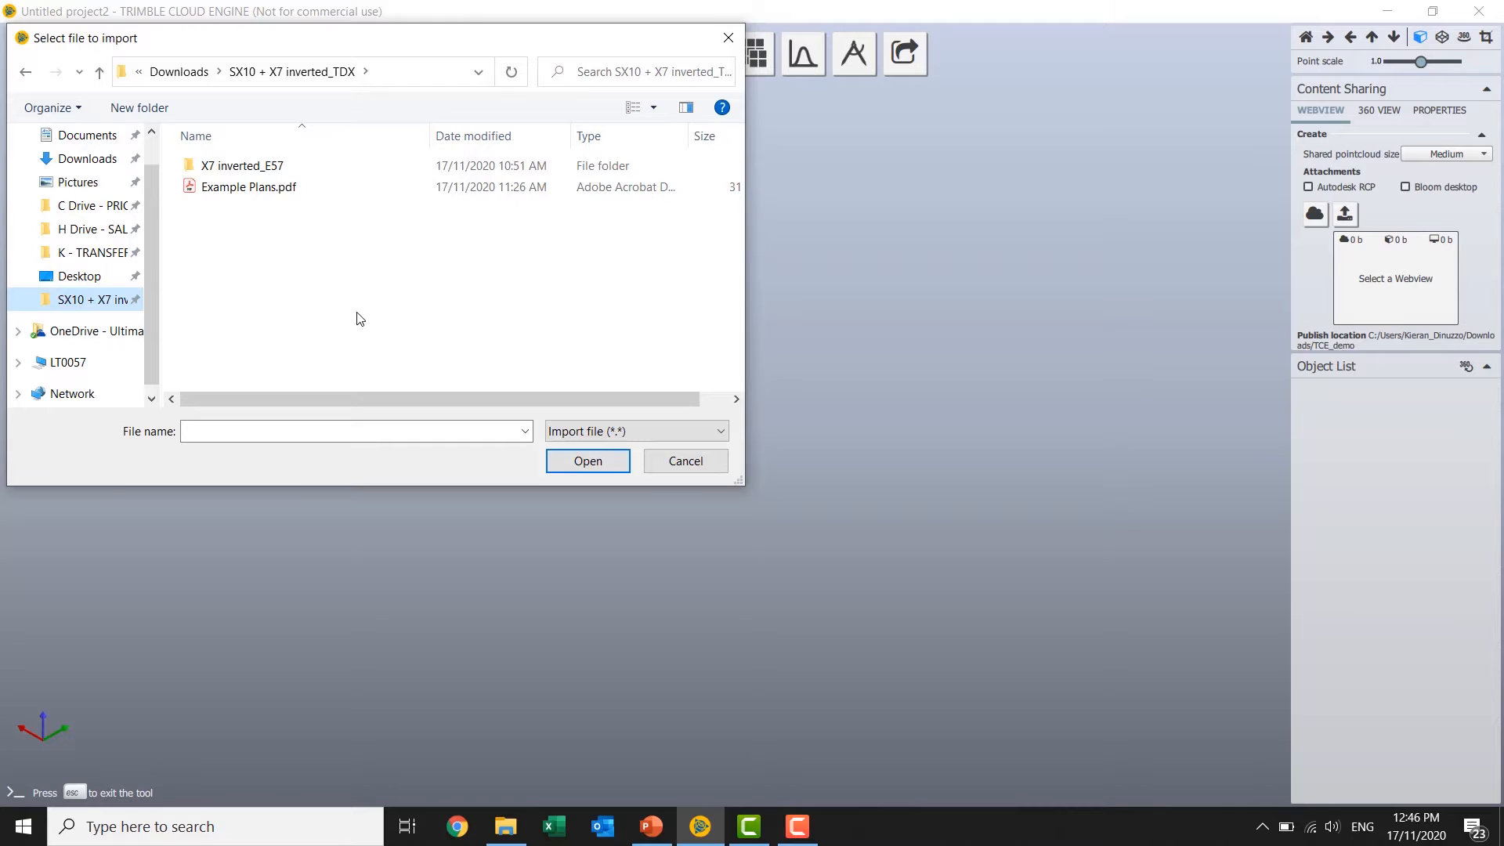
double_click(228, 165)
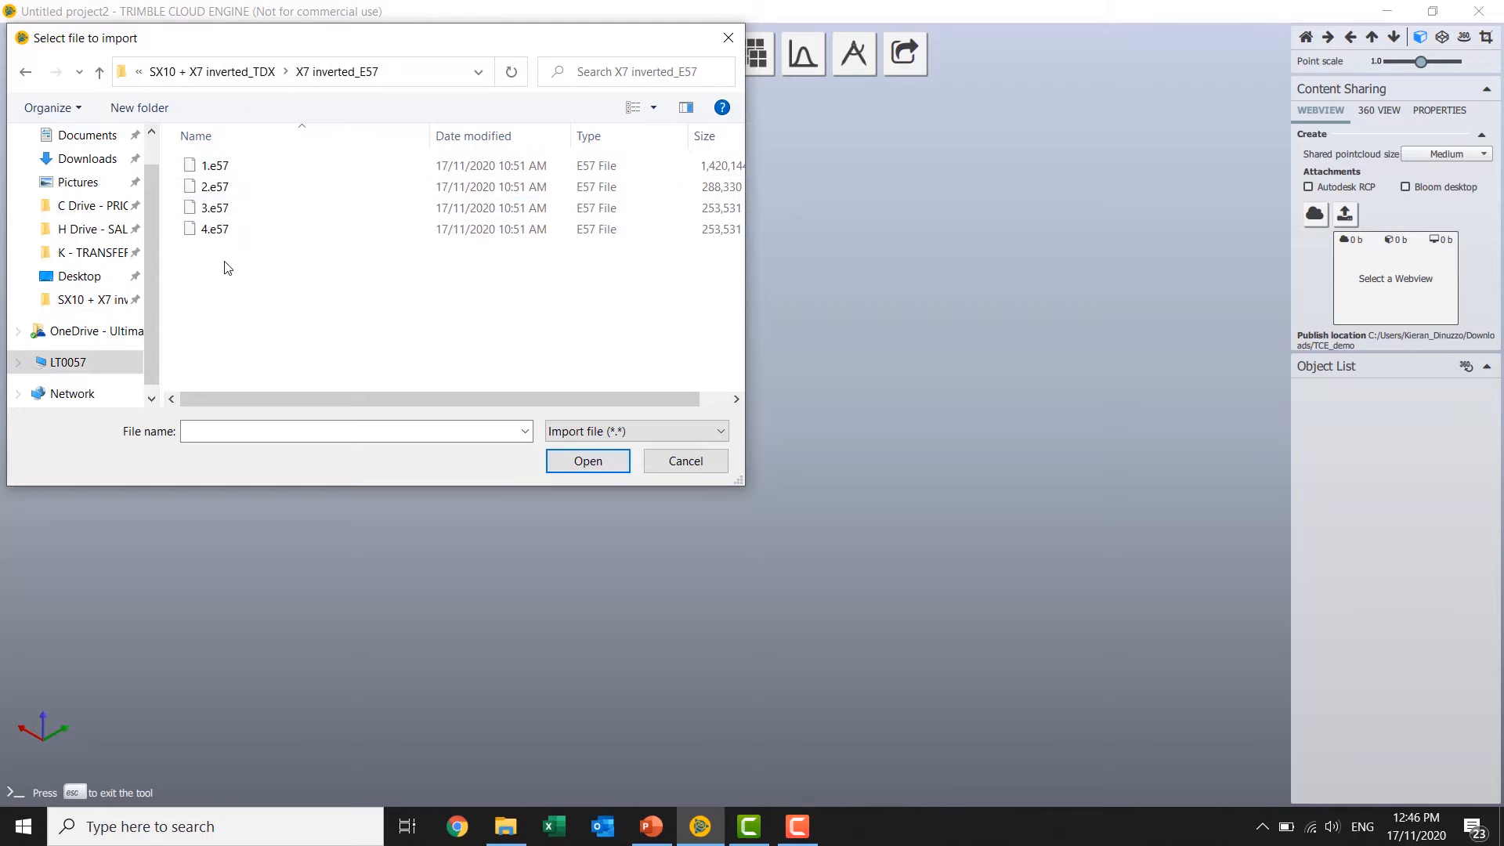
drag(228, 268, 881, 317)
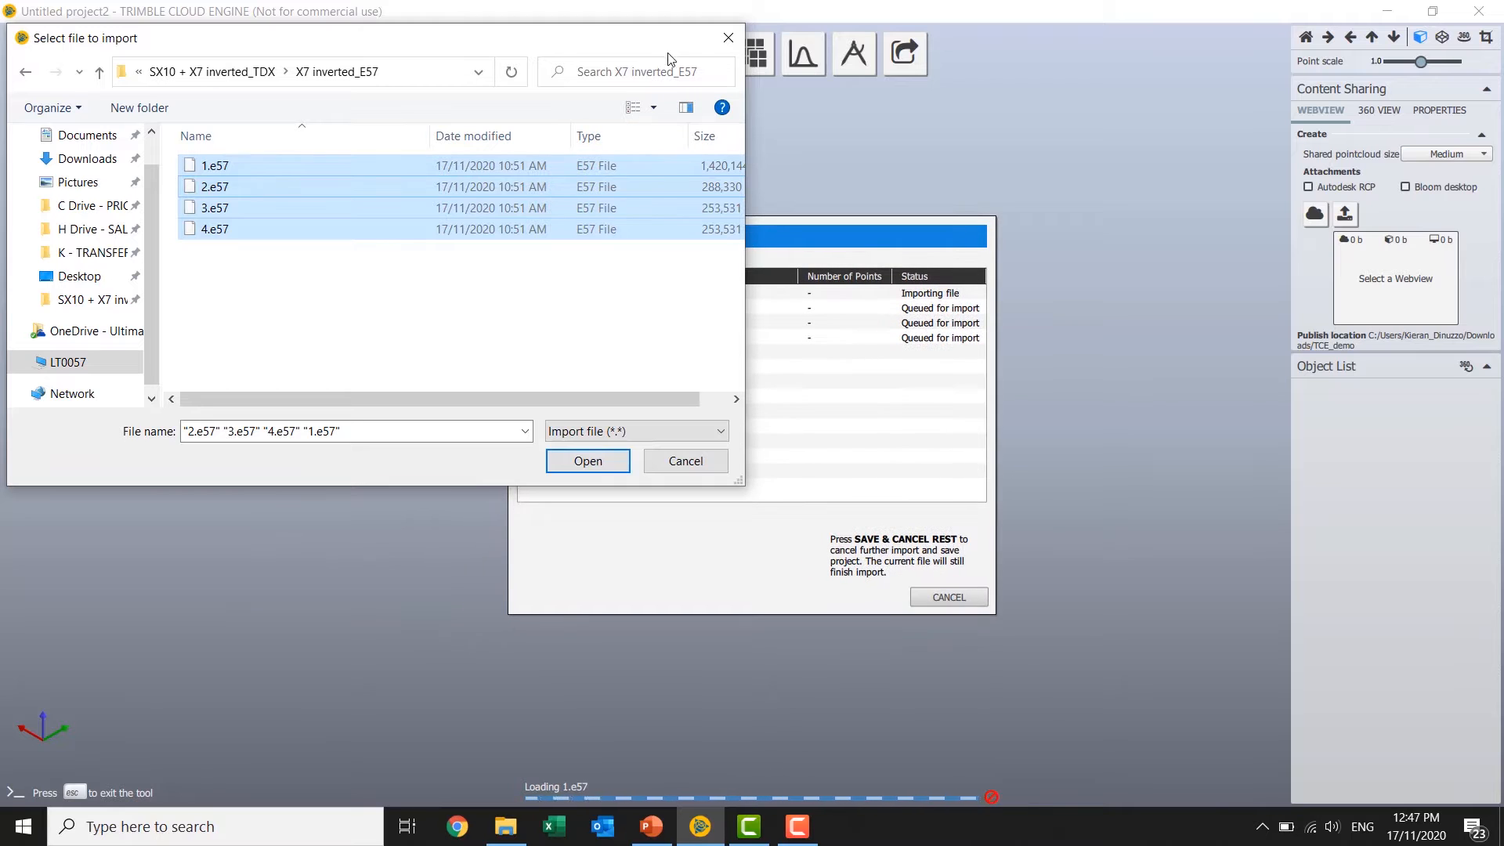
drag(667, 51, 415, 114)
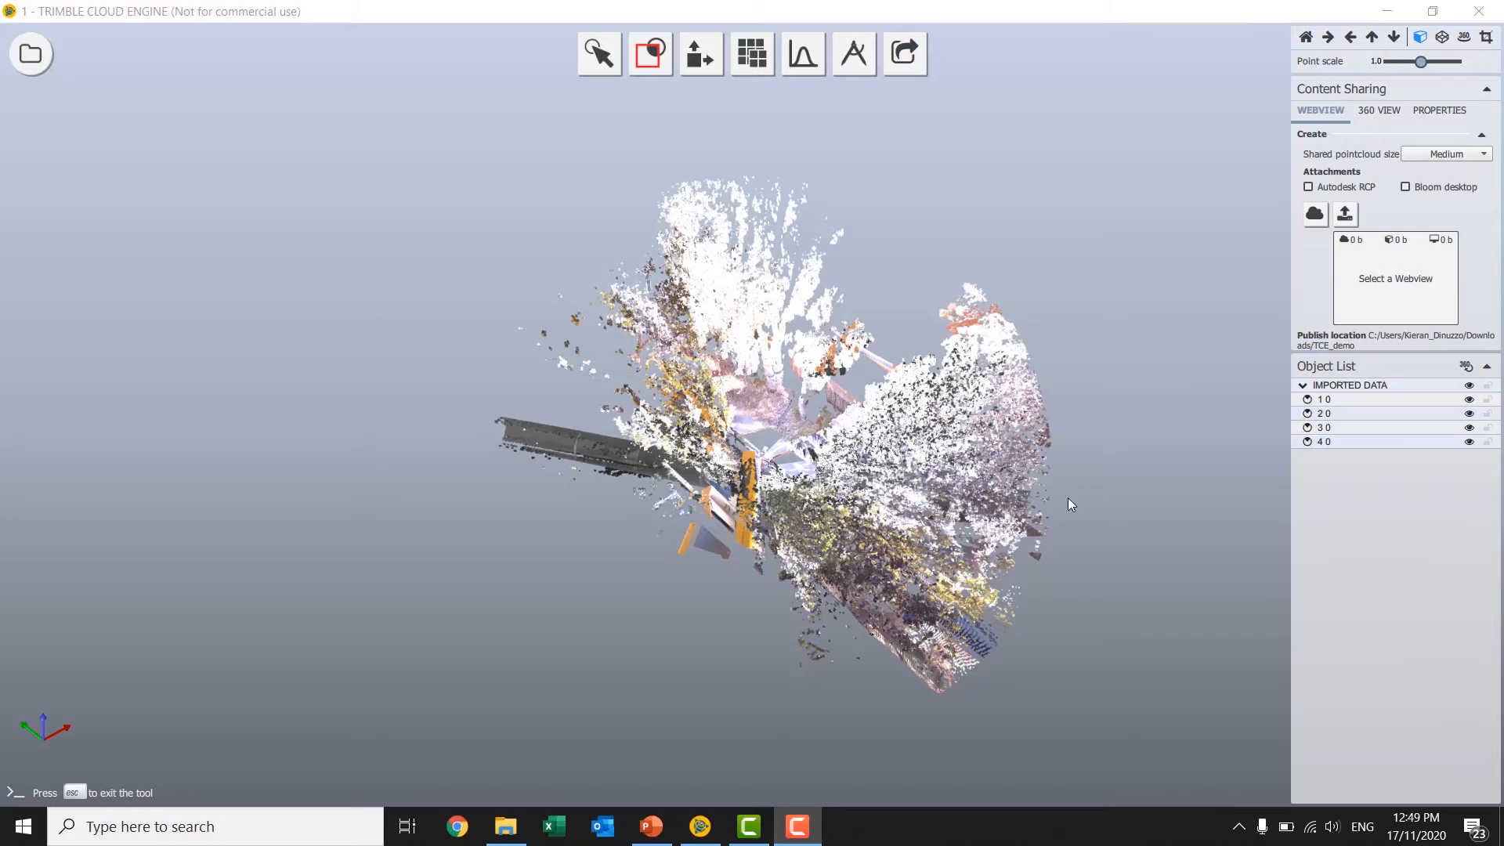
Set up a model view clipping box with its top lowered to a maximum Z of about 4.248 m and apply it.
scroll(815, 507, up, 3)
drag(742, 524, 817, 470)
click(649, 53)
click(650, 147)
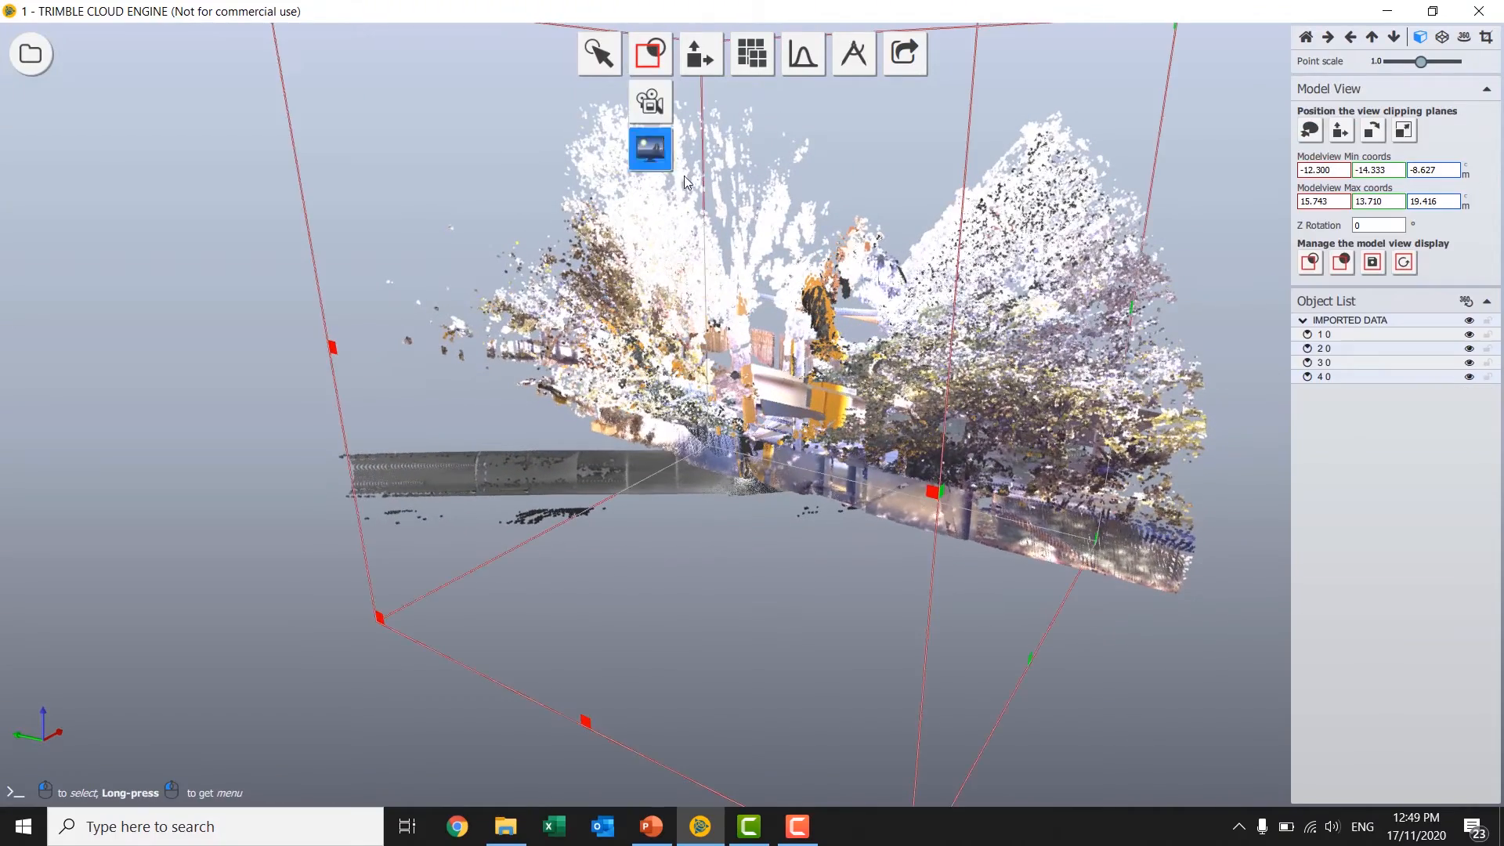
scroll(755, 355, down, 3)
drag(727, 237, 717, 317)
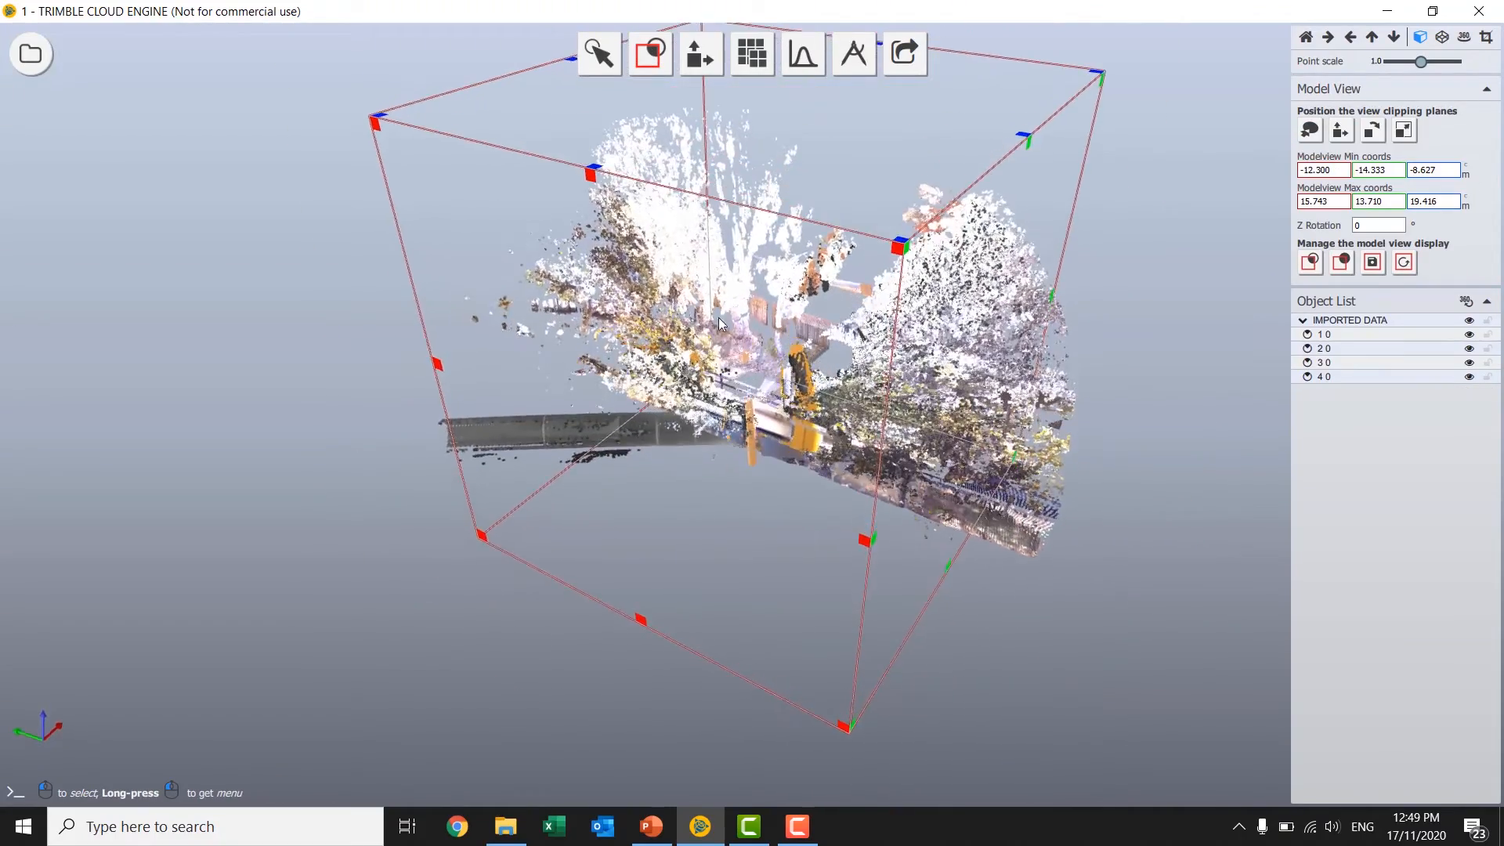
drag(594, 184, 627, 463)
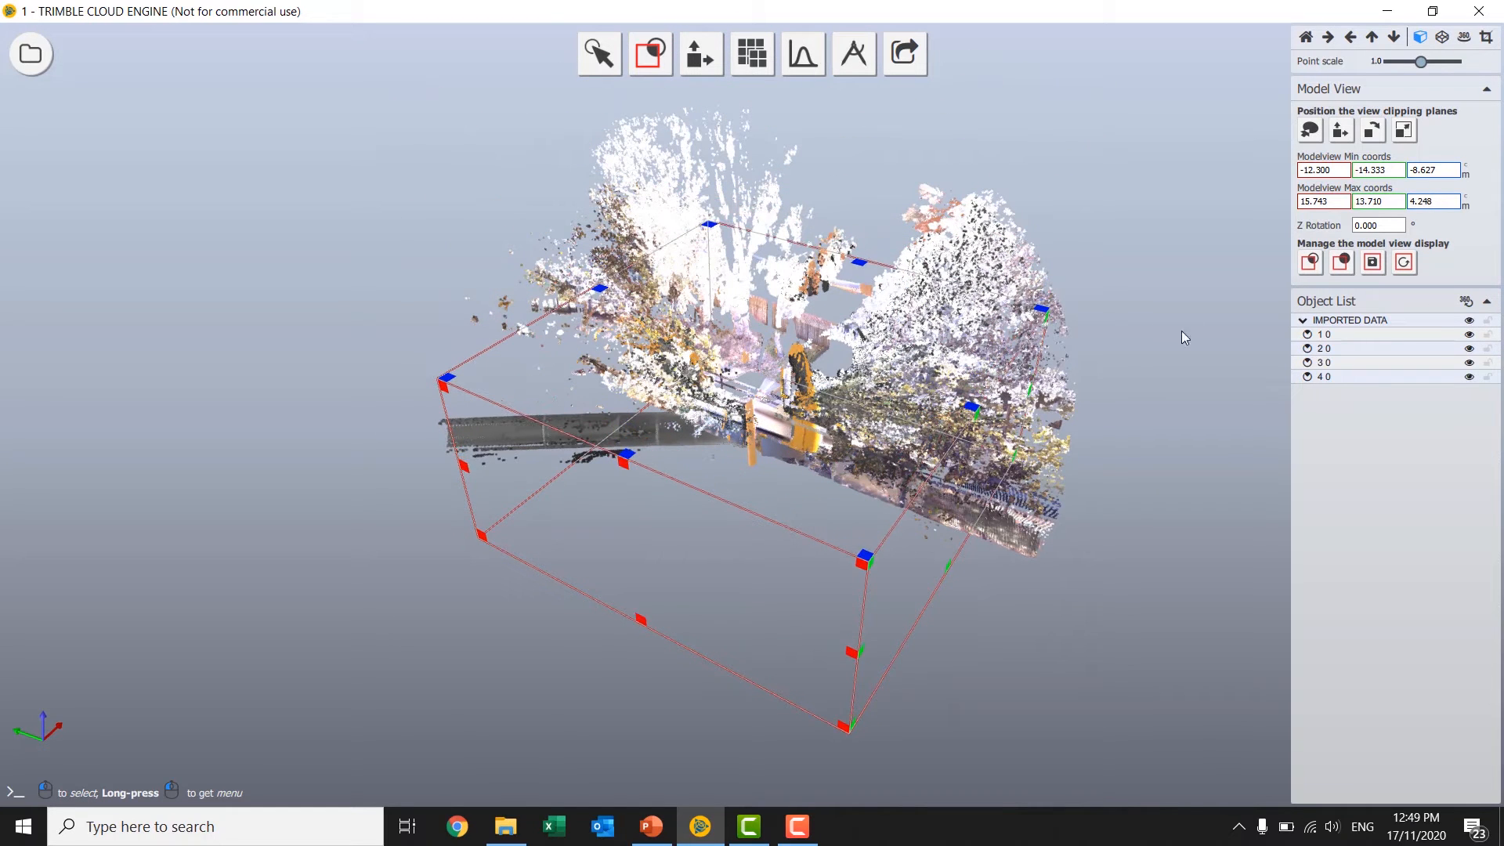
click(1302, 271)
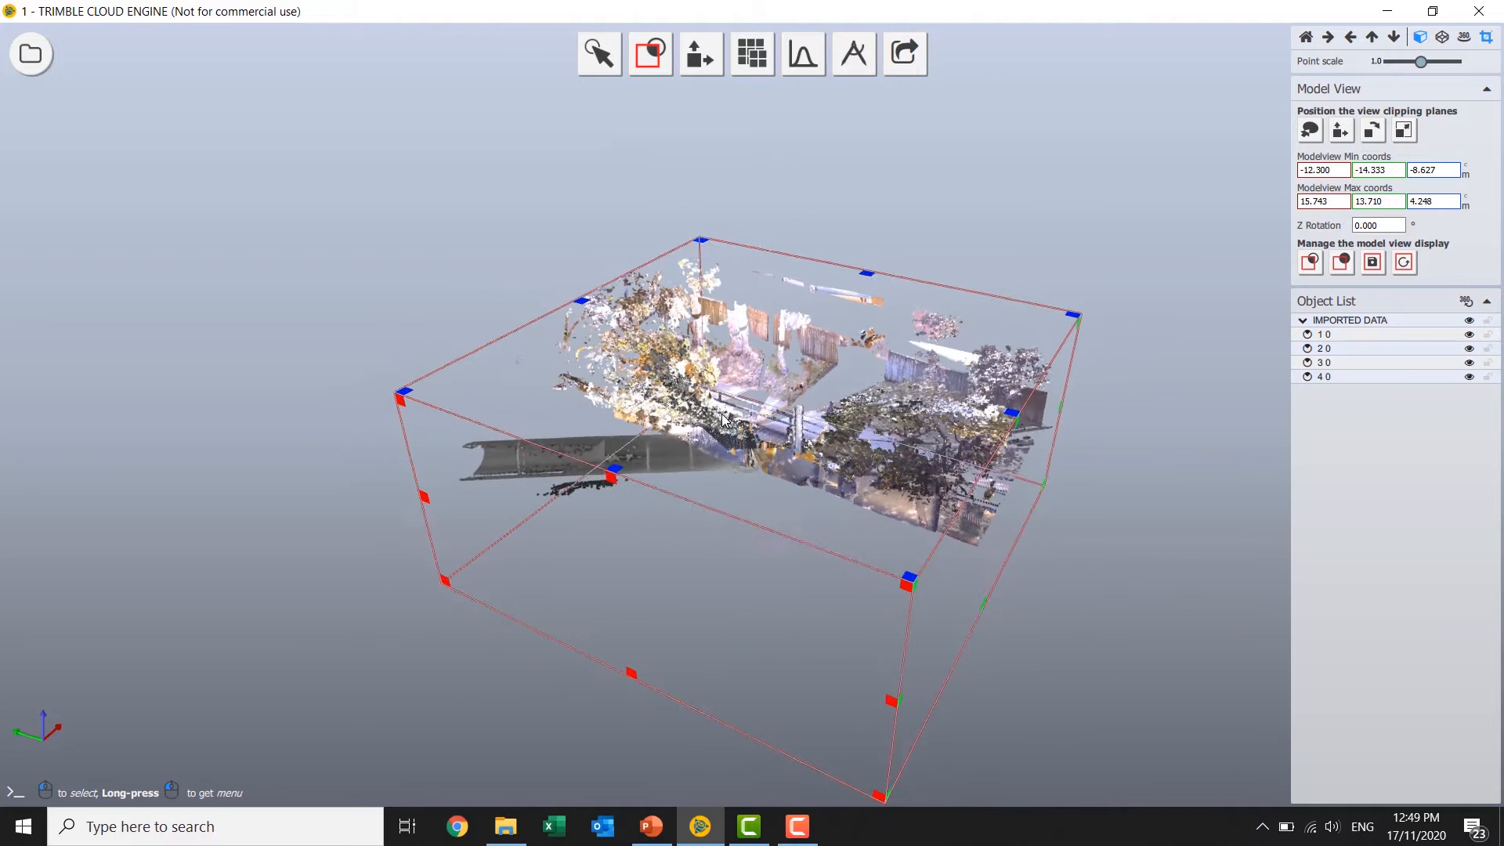
Lower the top of the clipping box to a maximum Z of about 0.046 m, cutting off the trees and fences.
drag(613, 468, 617, 521)
drag(1054, 501, 752, 527)
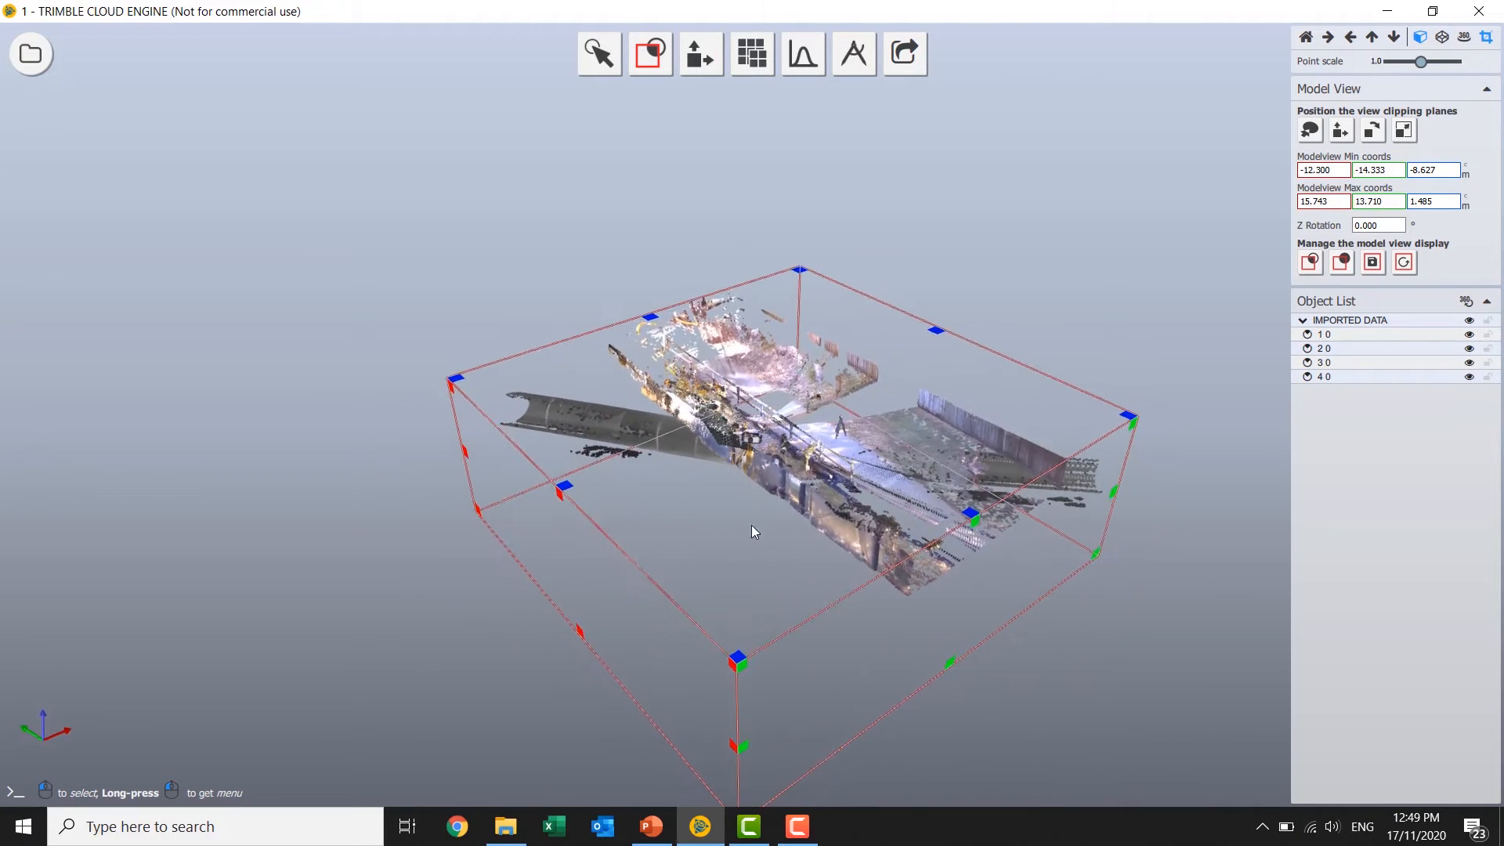
drag(854, 517, 888, 539)
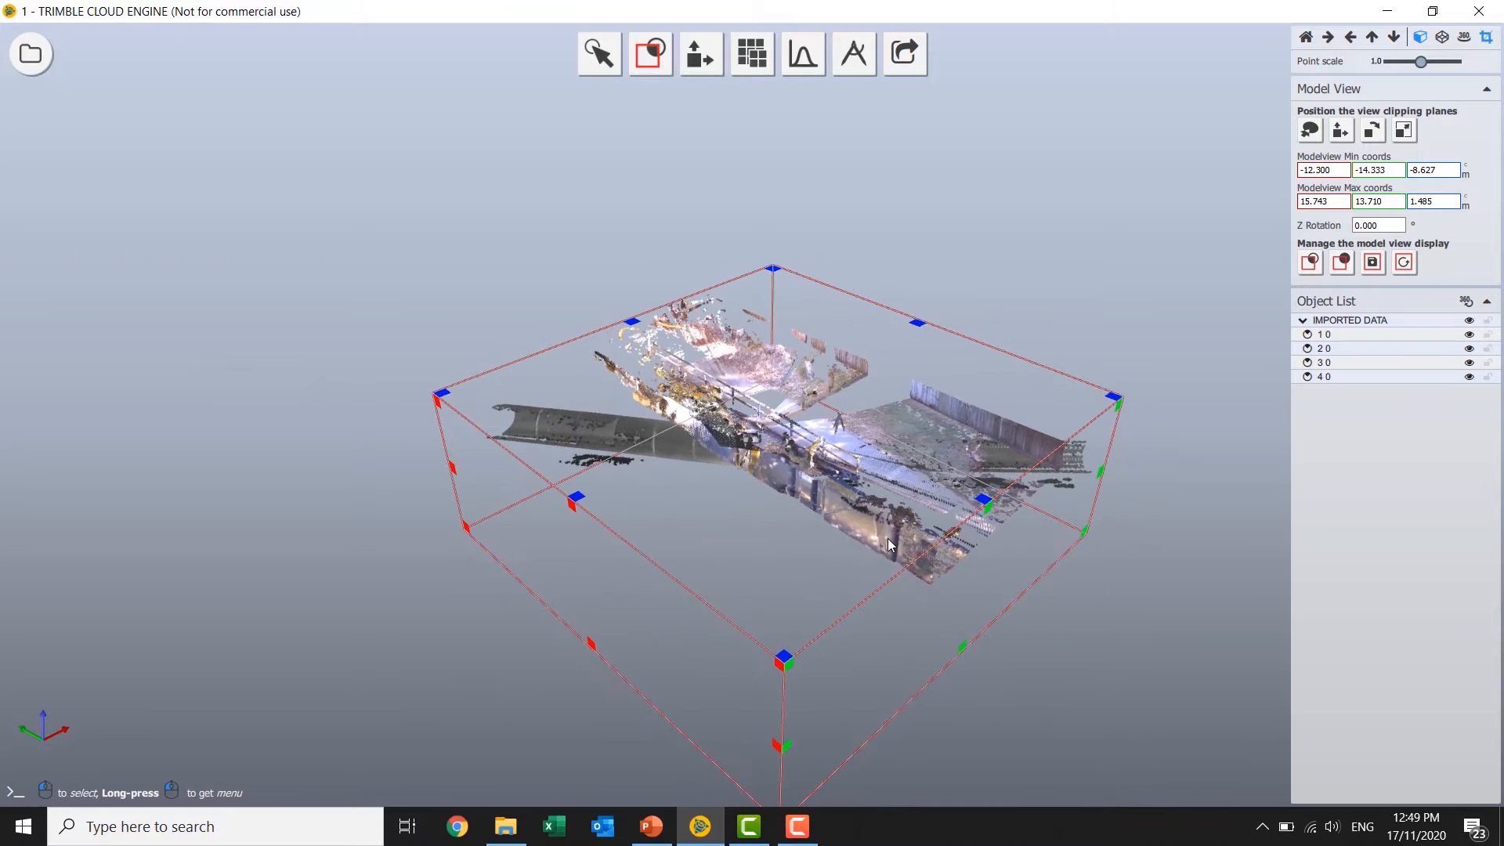
drag(791, 514, 727, 434)
scroll(727, 434, up, 5)
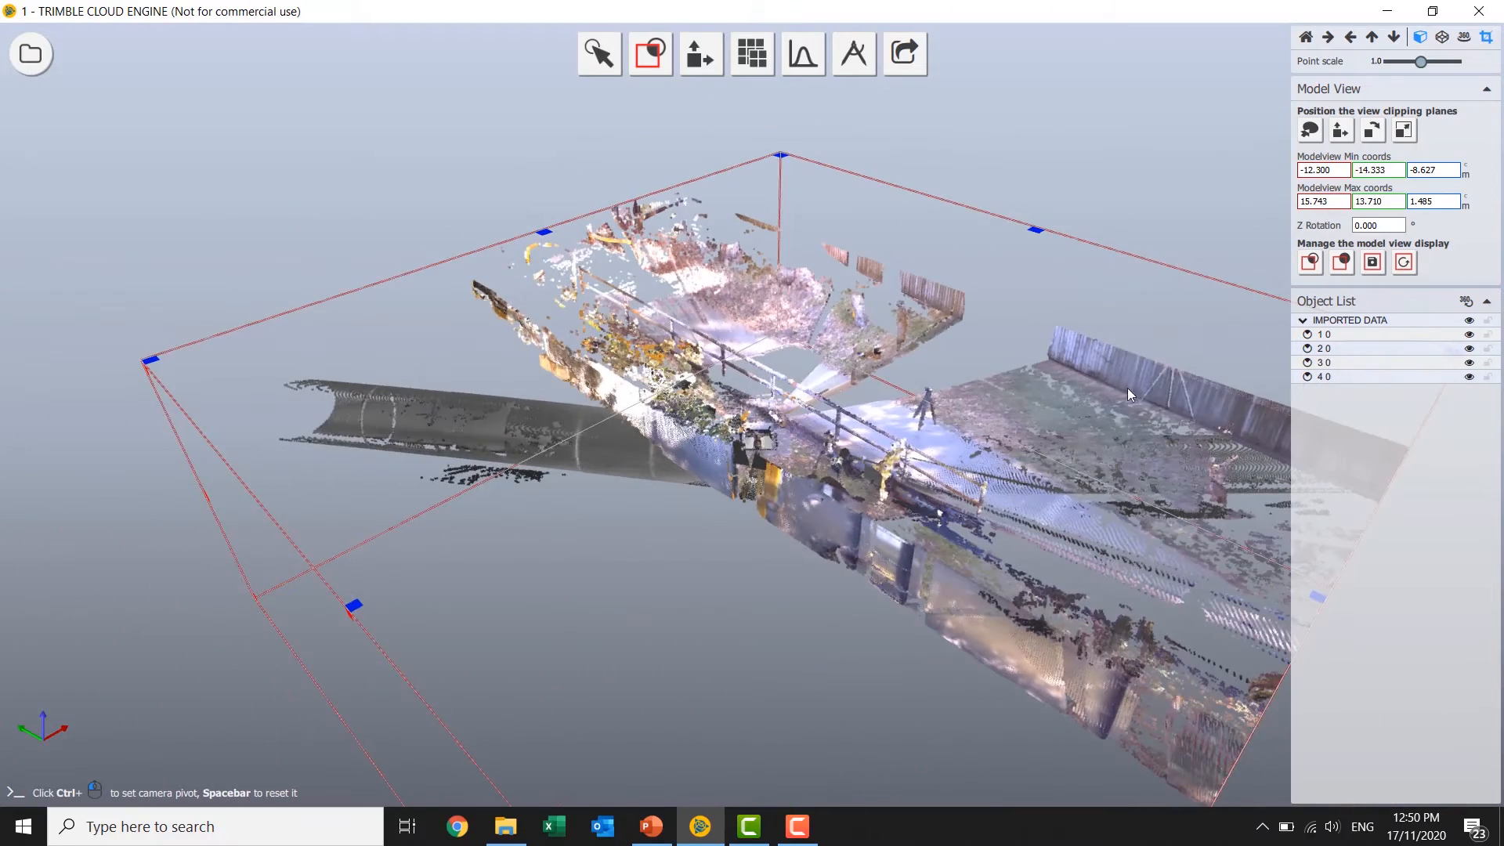
drag(1126, 388, 460, 565)
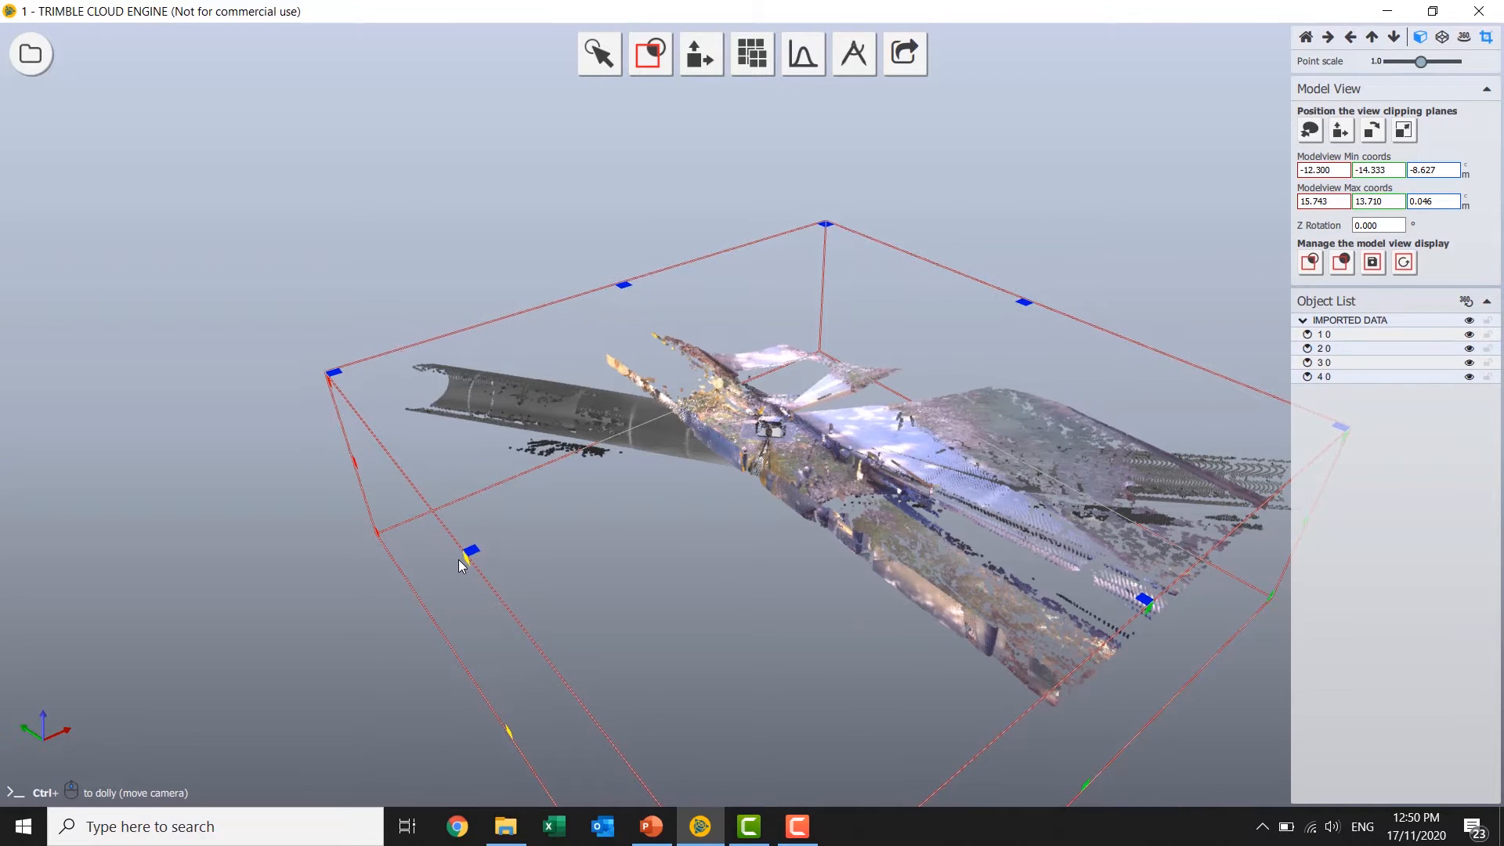
Select the ground-level points to one side of the manhole with a rectangle in a side view and delete them.
click(601, 55)
click(602, 103)
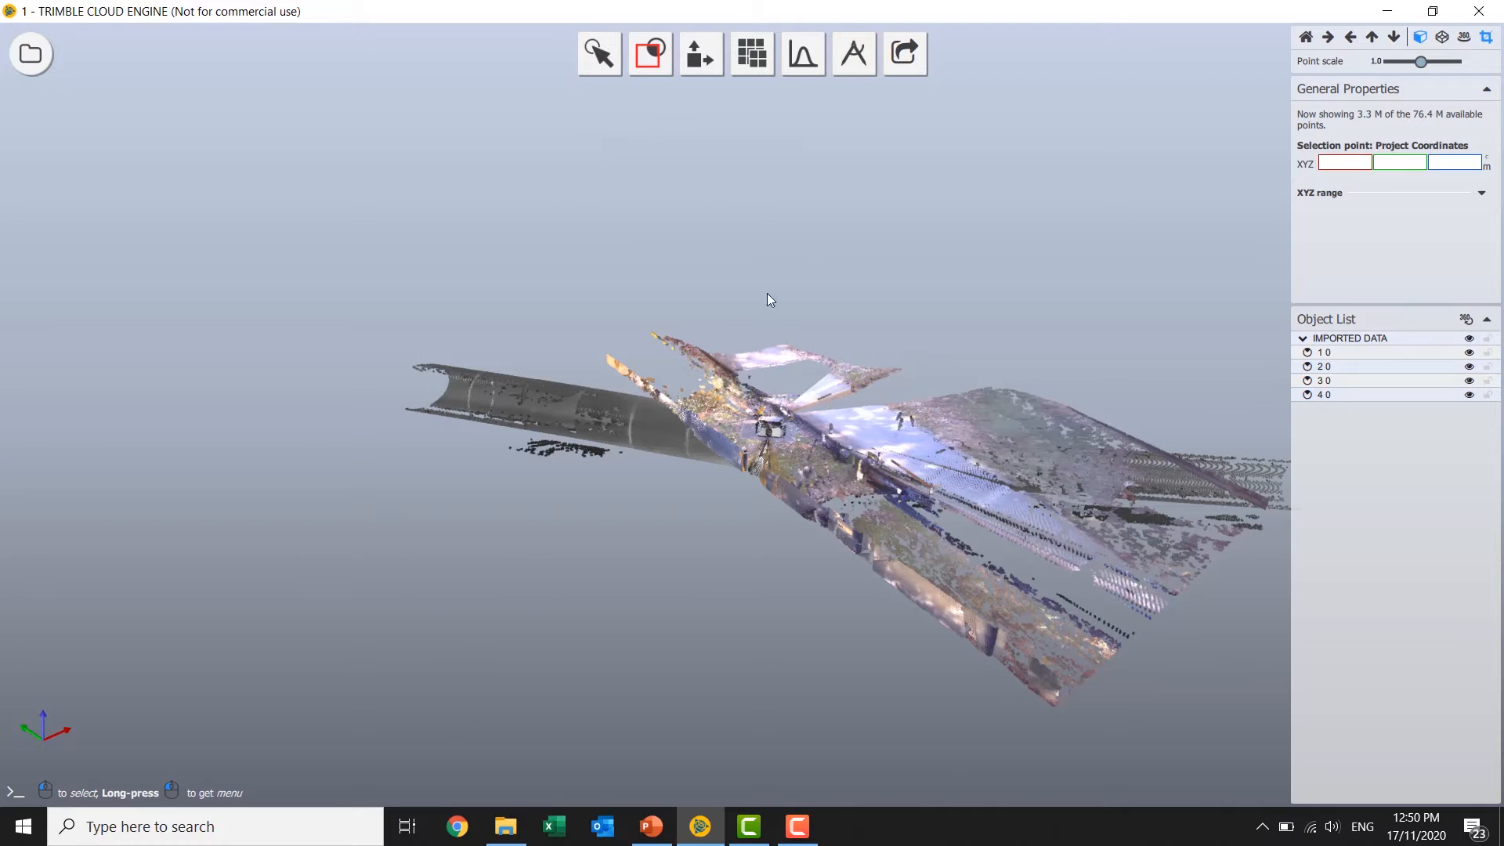
scroll(674, 518, up, 2)
ctrl+drag(674, 519, 921, 396)
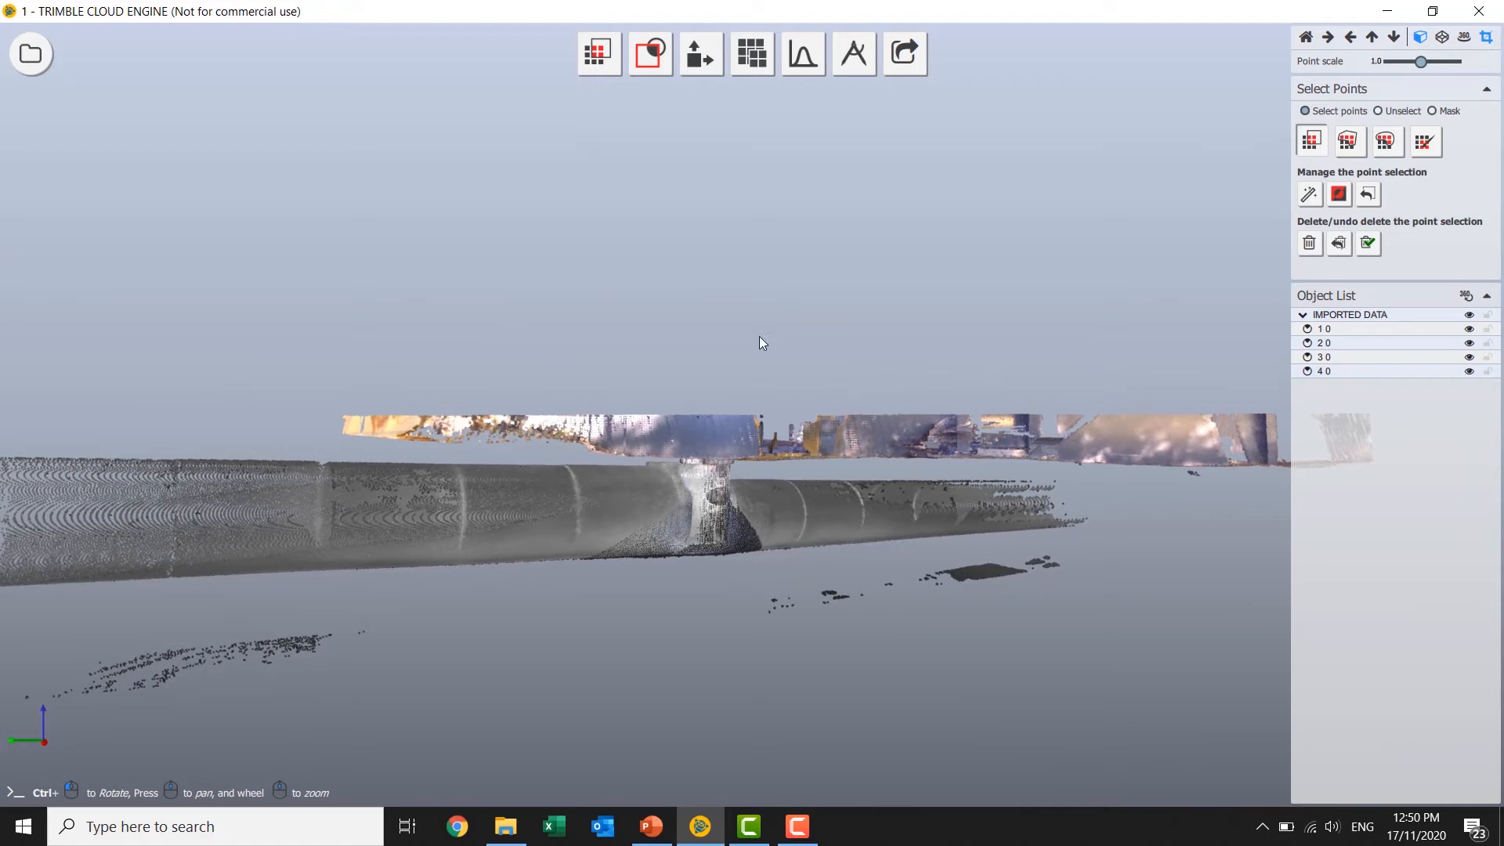
middle_drag(734, 362, 575, 292)
drag(674, 281, 1287, 427)
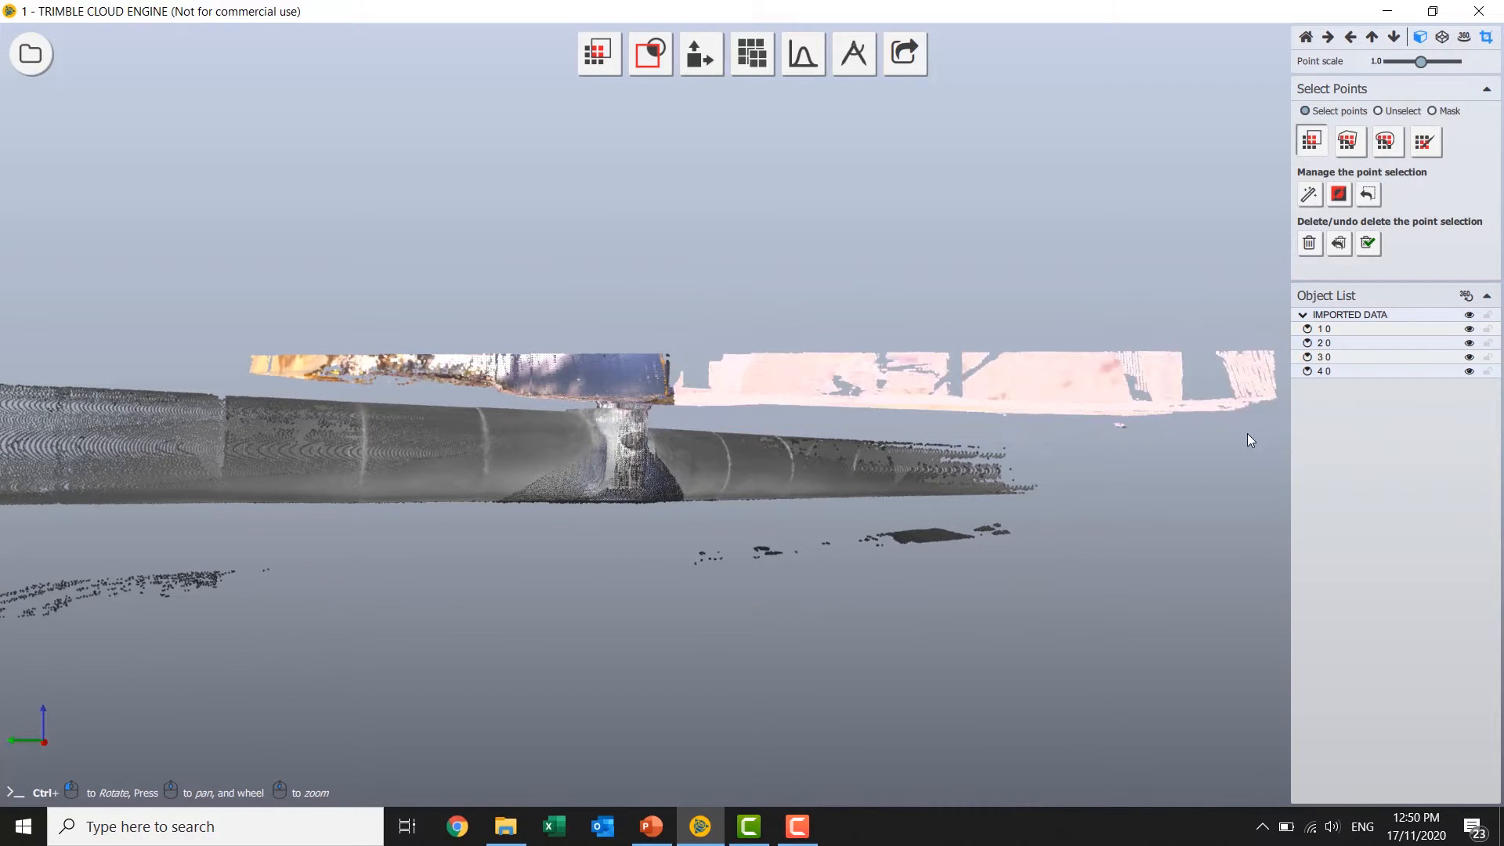
key(Delete)
Select and delete both patches of stray points beneath the pipe.
ctrl+drag(634, 445, 1194, 558)
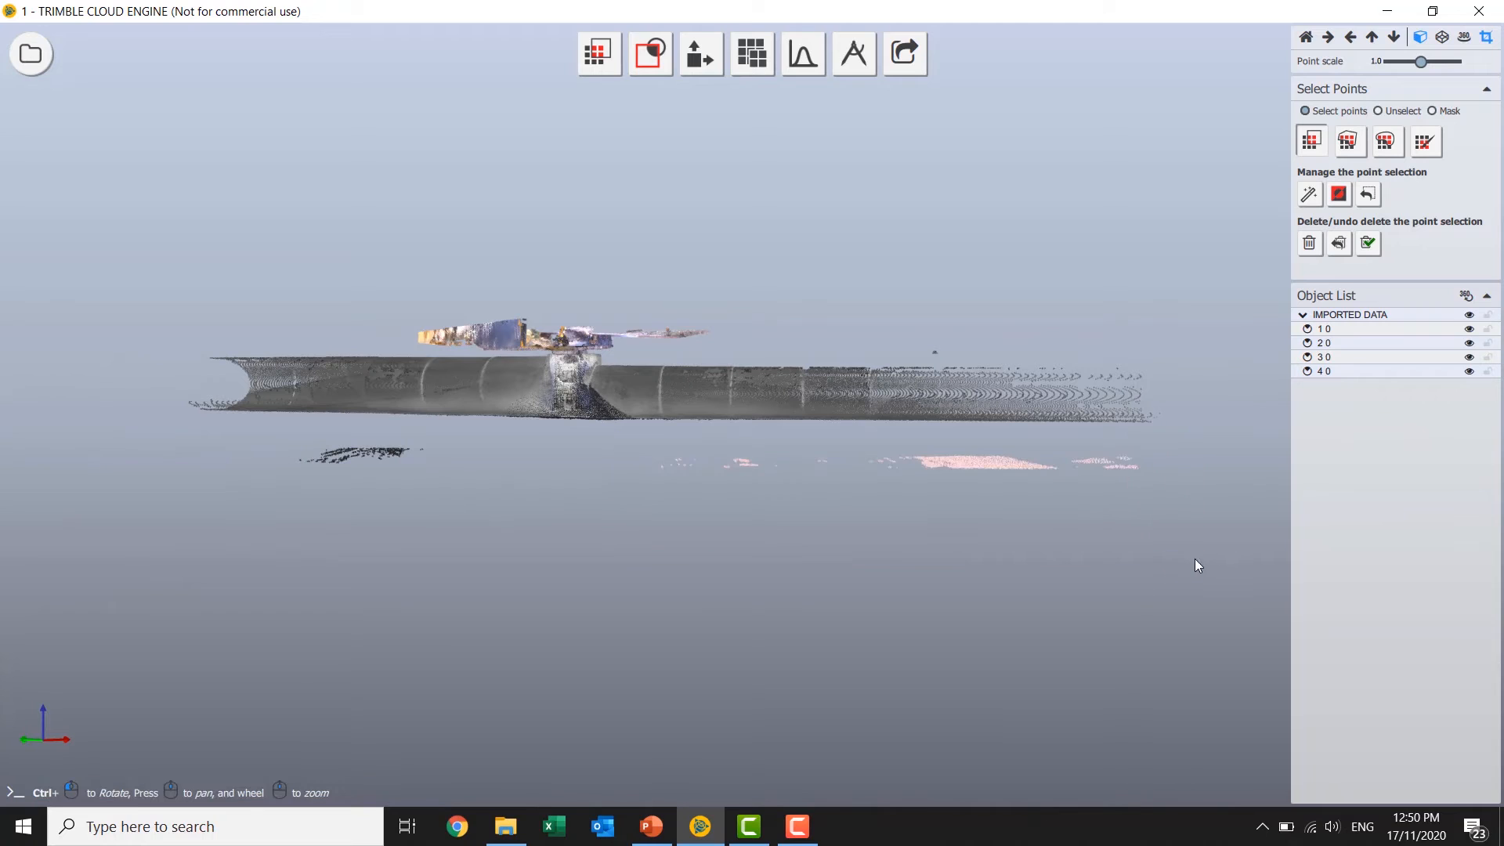
key(Delete)
drag(249, 435, 463, 492)
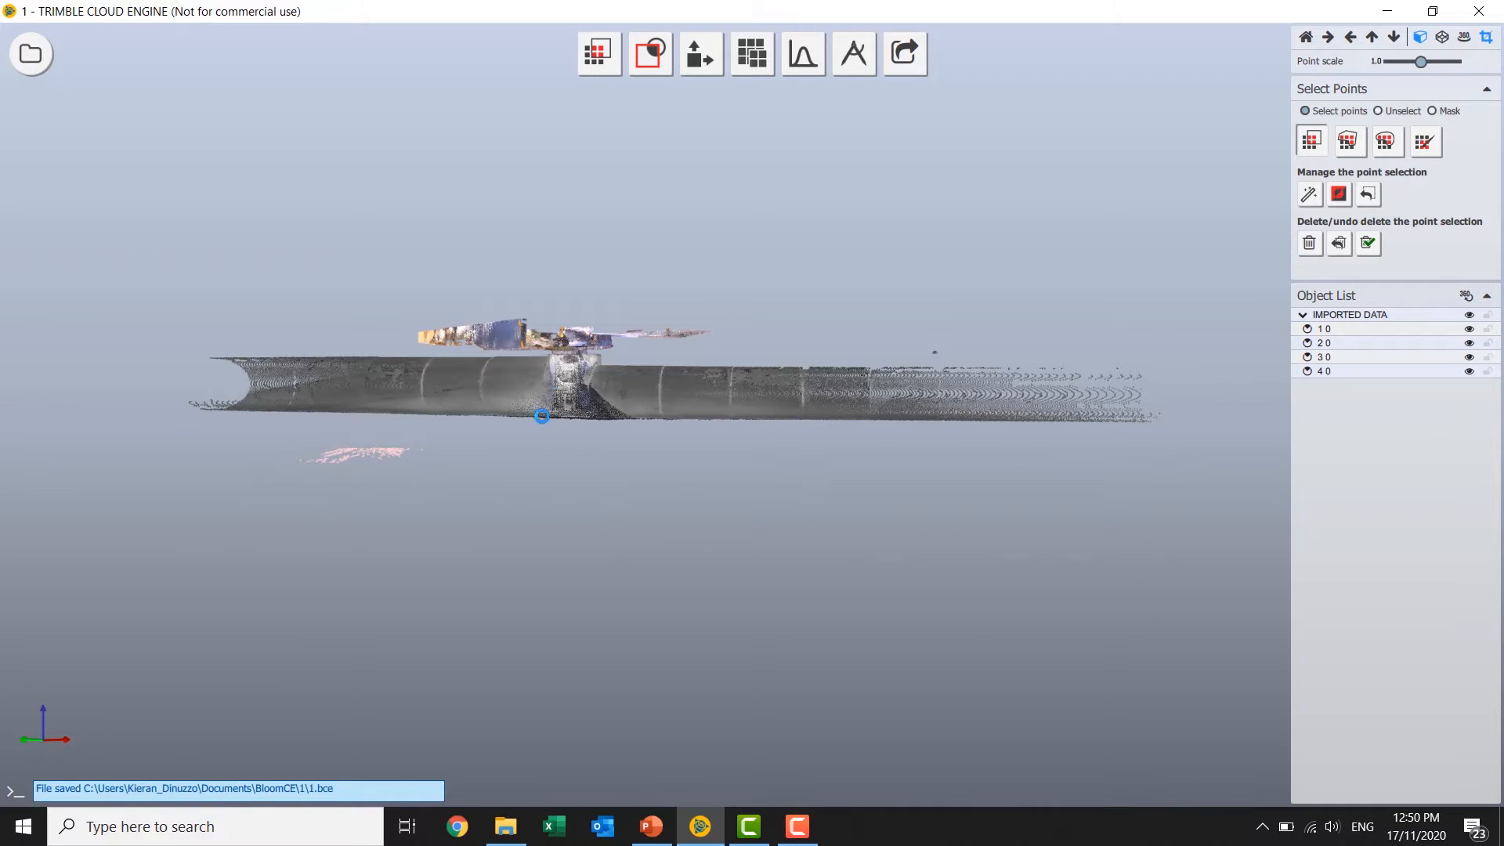
key(Delete)
Reduce the display point scale of the cloud to 0.2.
ctrl+drag(576, 351, 943, 332)
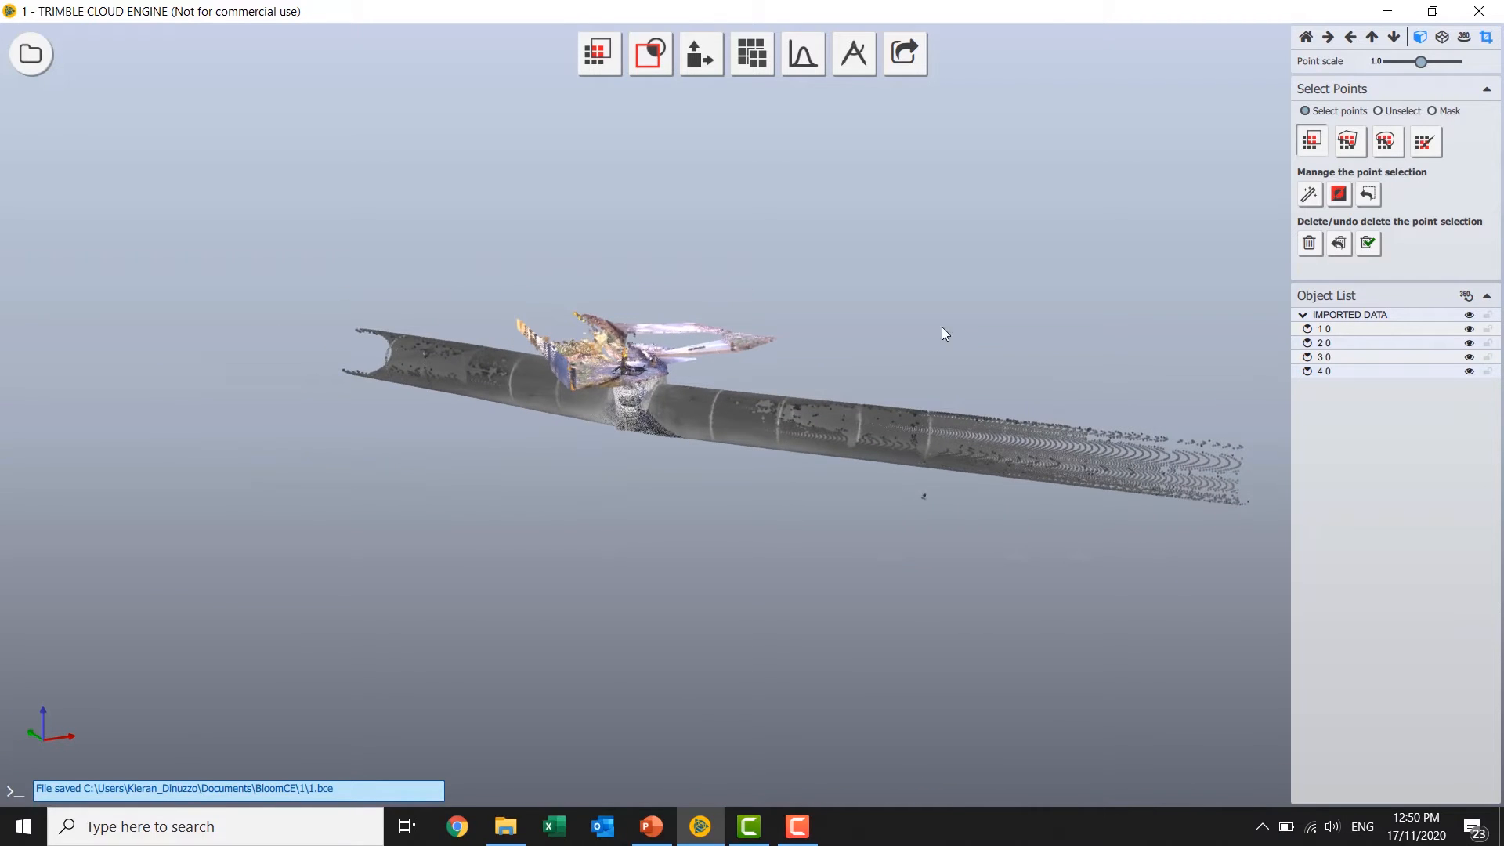
click(1380, 149)
scroll(583, 369, up, 3)
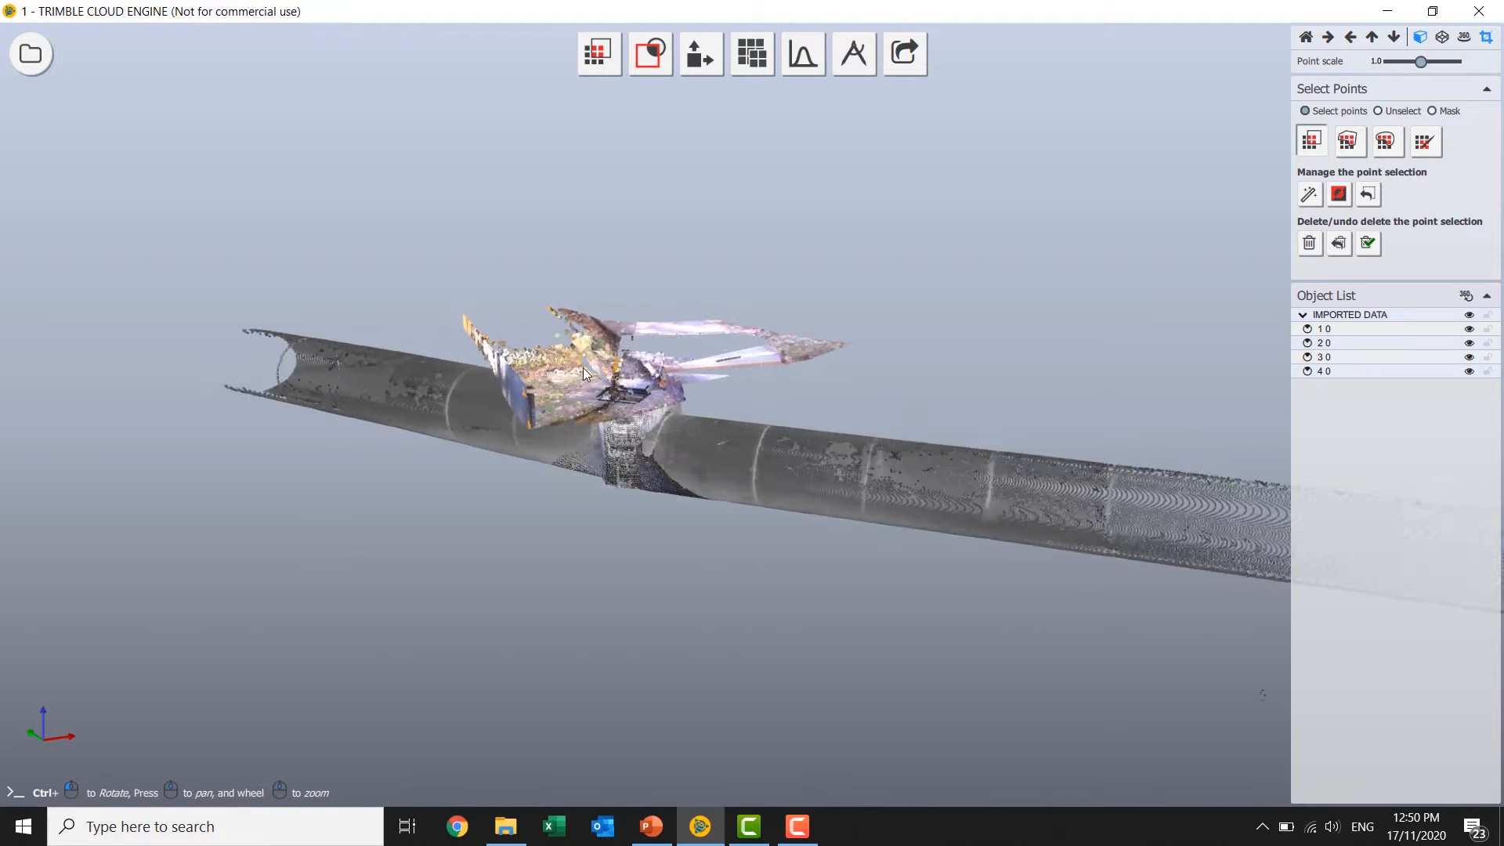
ctrl+drag(622, 430, 870, 398)
scroll(871, 399, up, 3)
scroll(859, 434, down, 2)
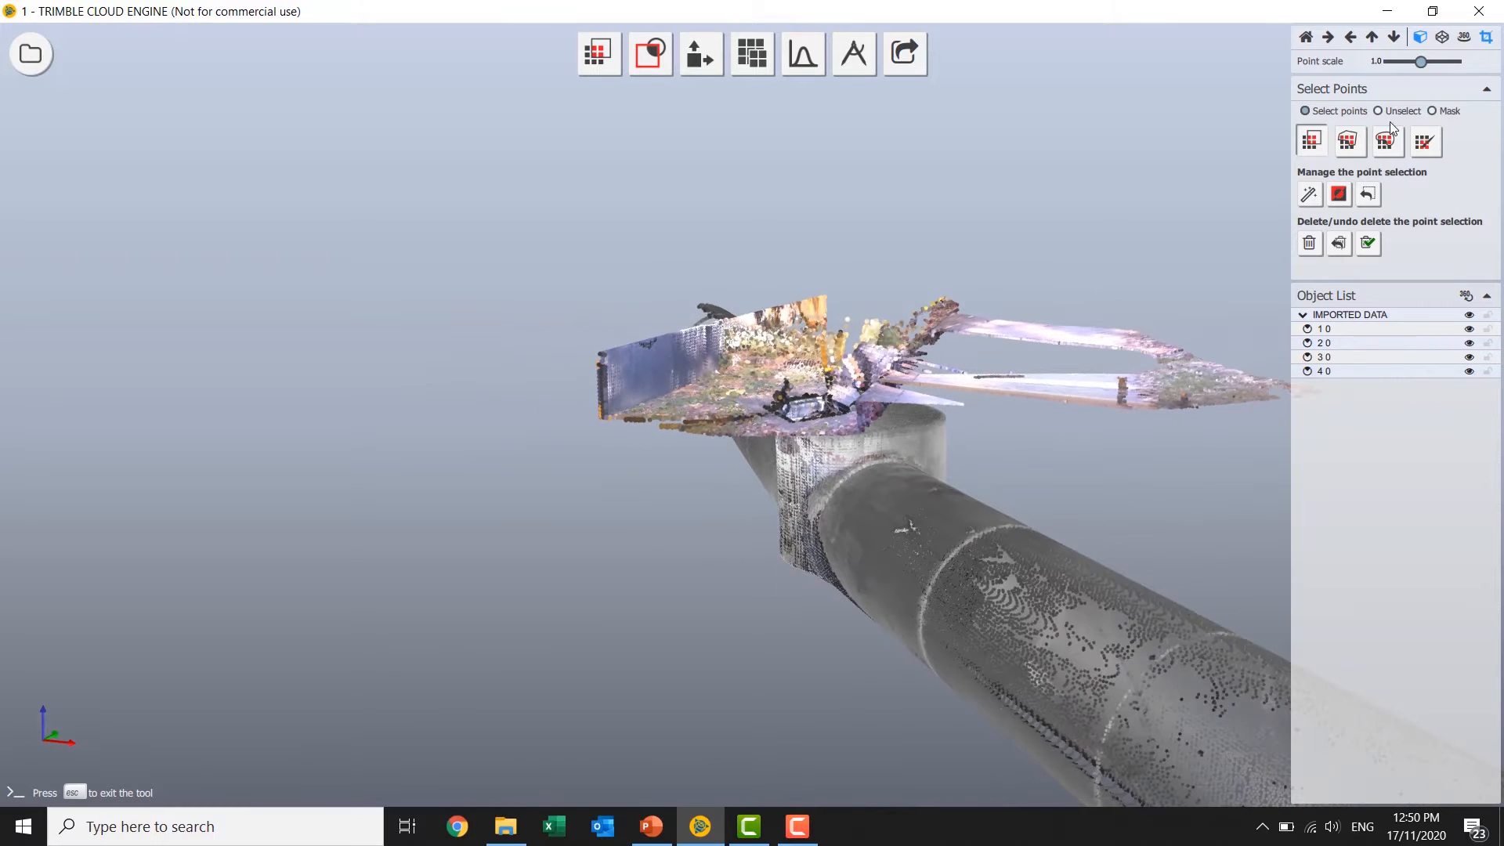
drag(1422, 63, 1395, 62)
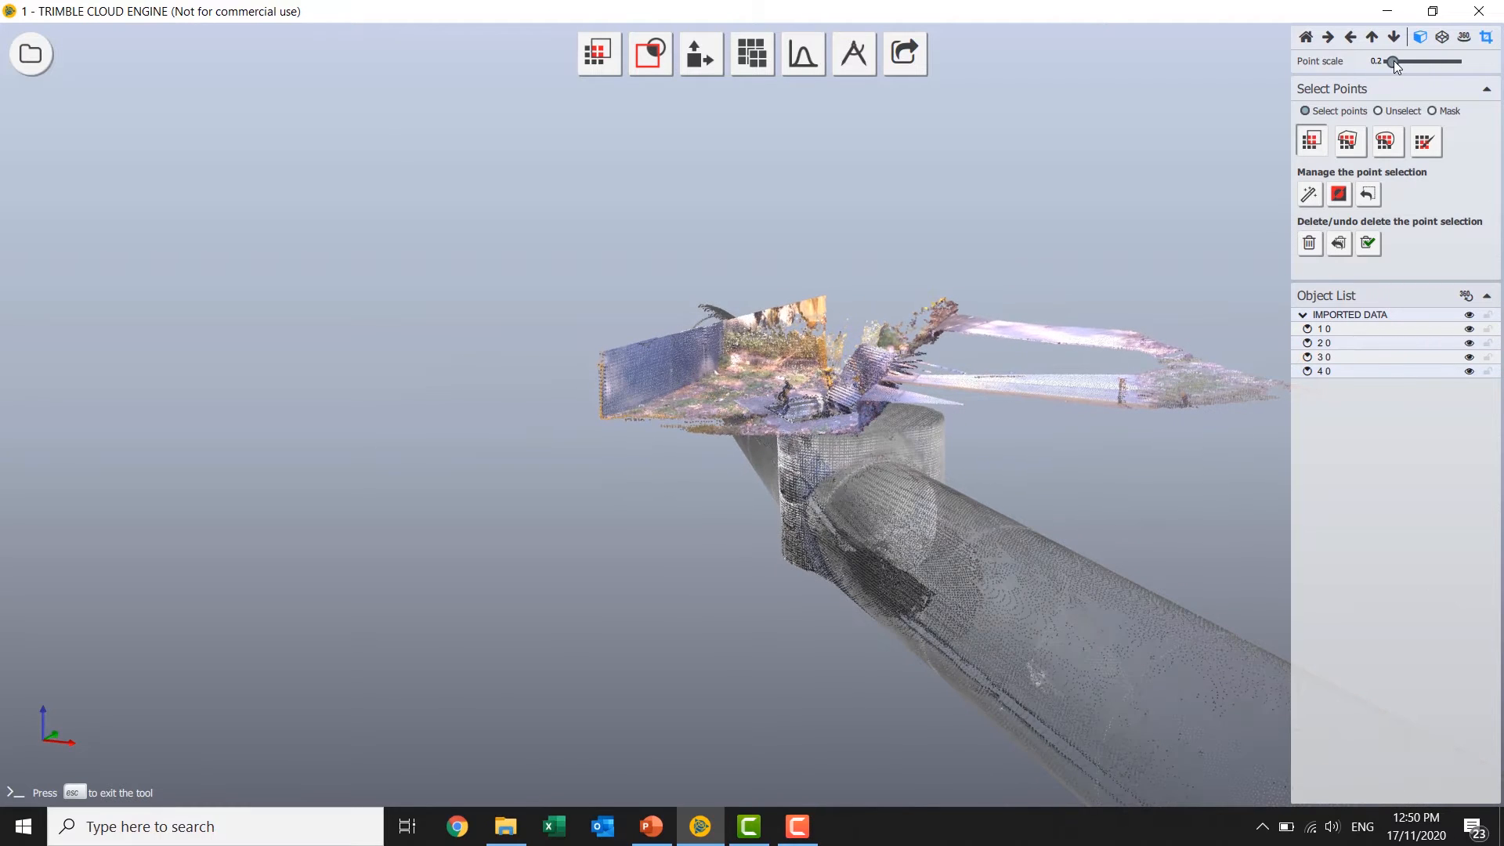
Brush-select the stray points in the manhole opening at an 8 px radius, delete them and save the project.
ctrl+drag(1029, 327, 1097, 402)
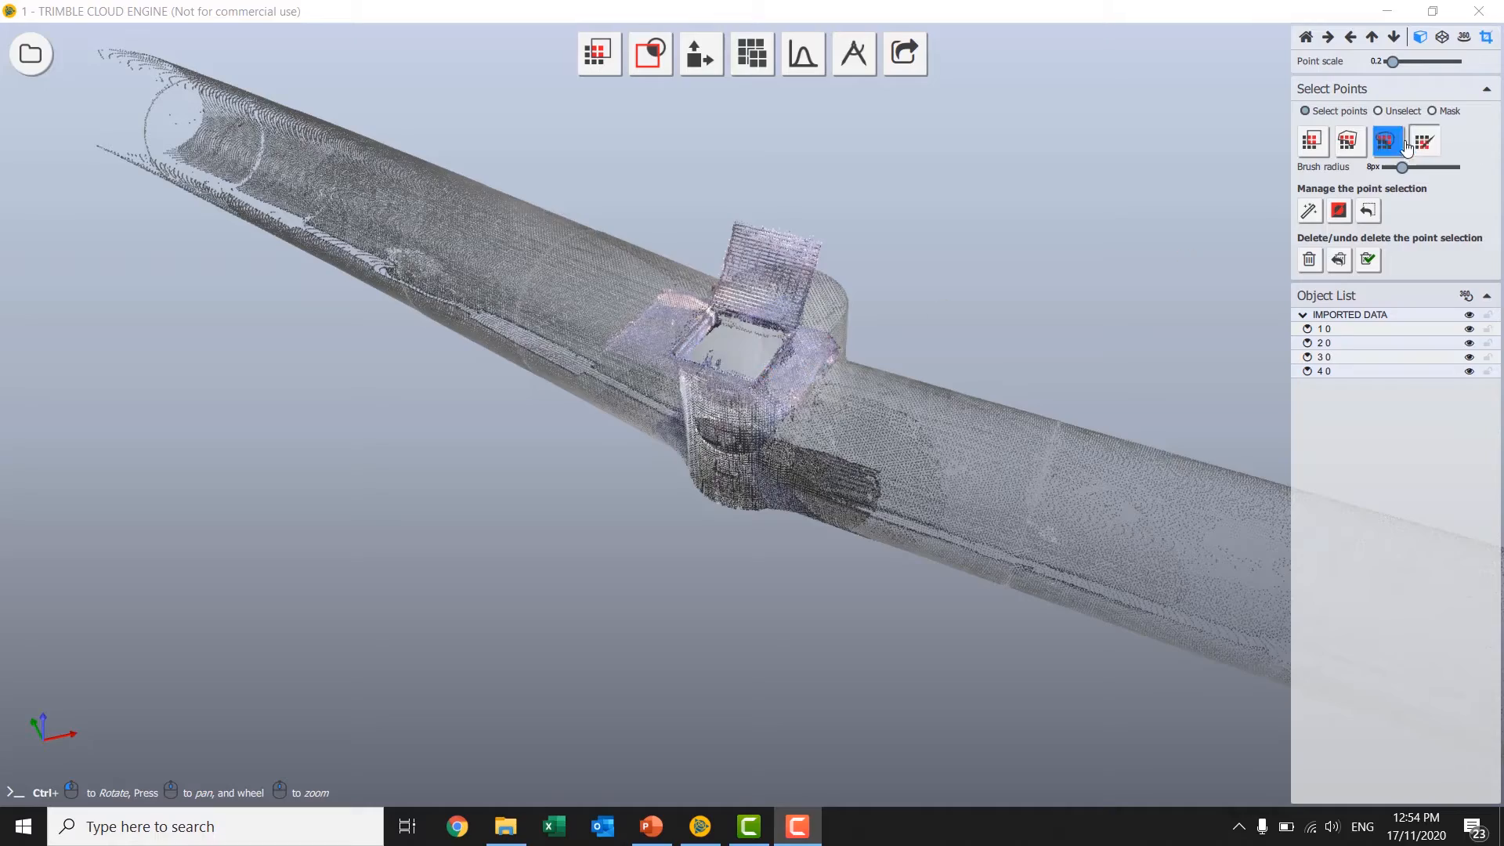
scroll(703, 367, up, 5)
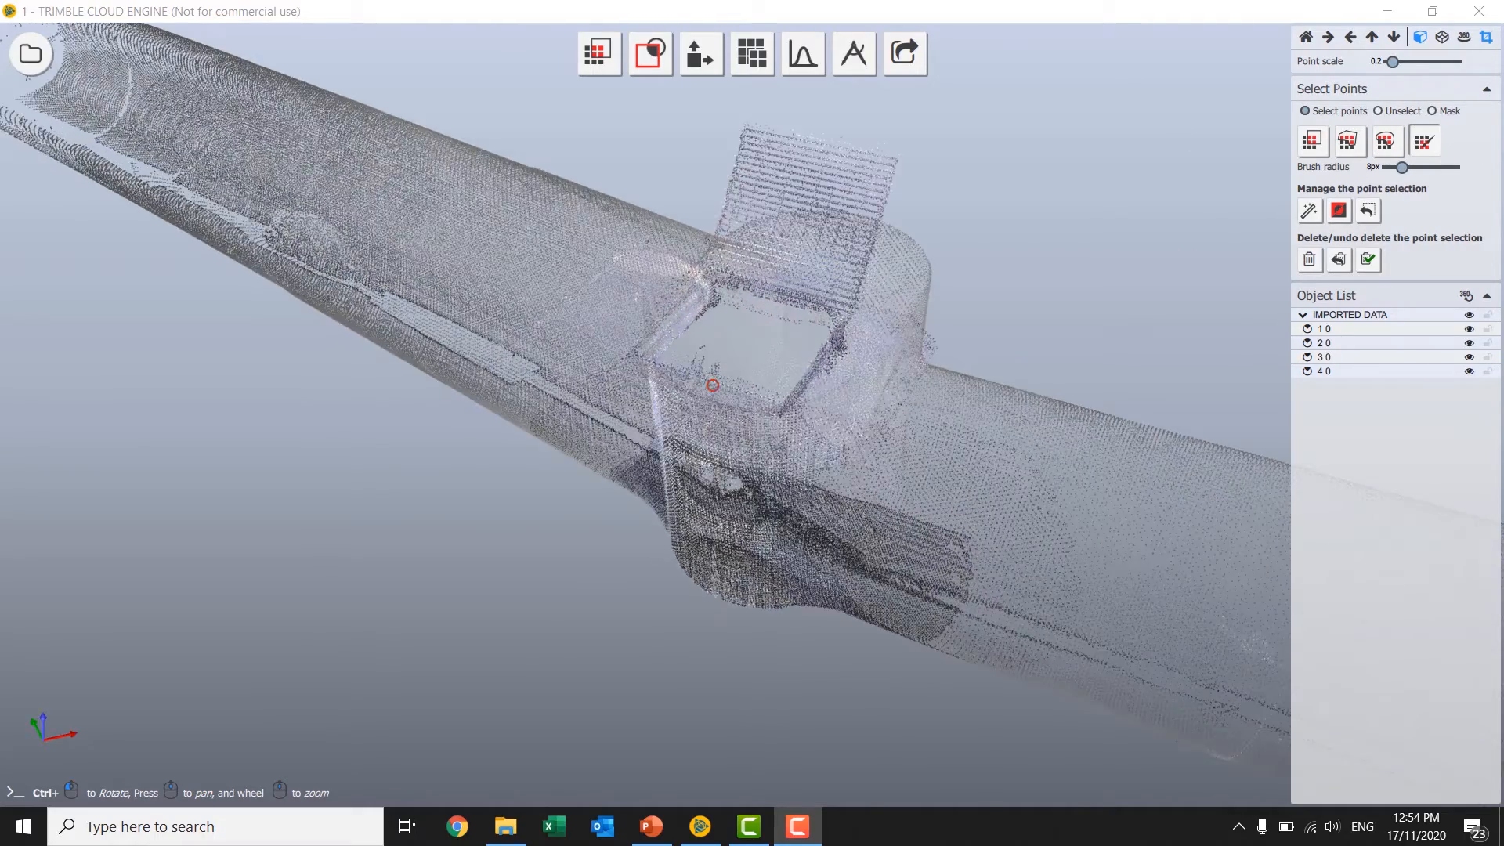
scroll(711, 370, down, 1)
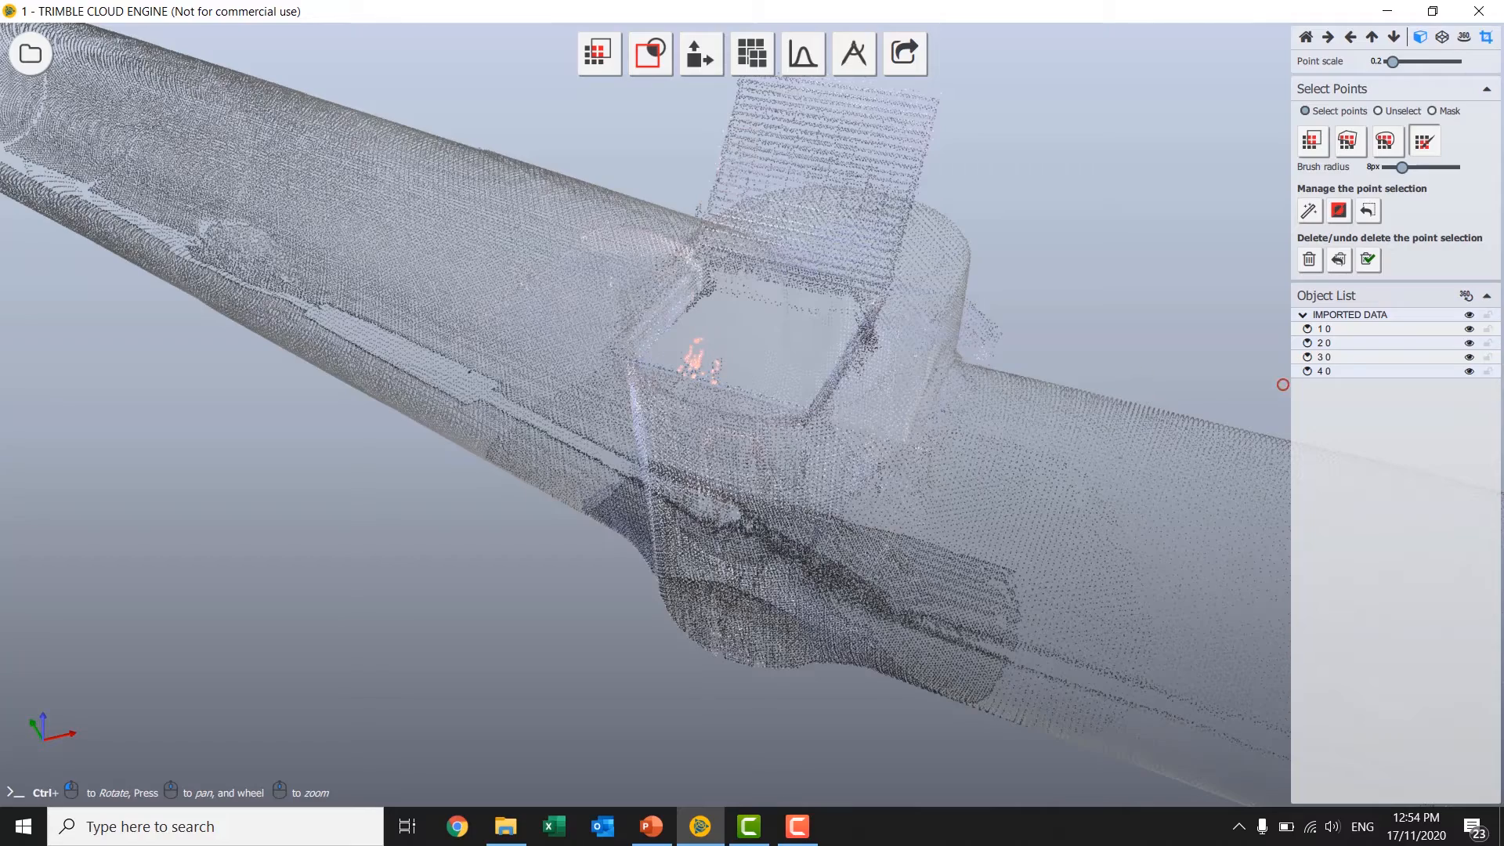
key(ctrl+s)
mouse_move(736, 376)
ctrl+mouse_down()
mouse_move(813, 366)
mouse_move(703, 353)
ctrl+mouse_up()
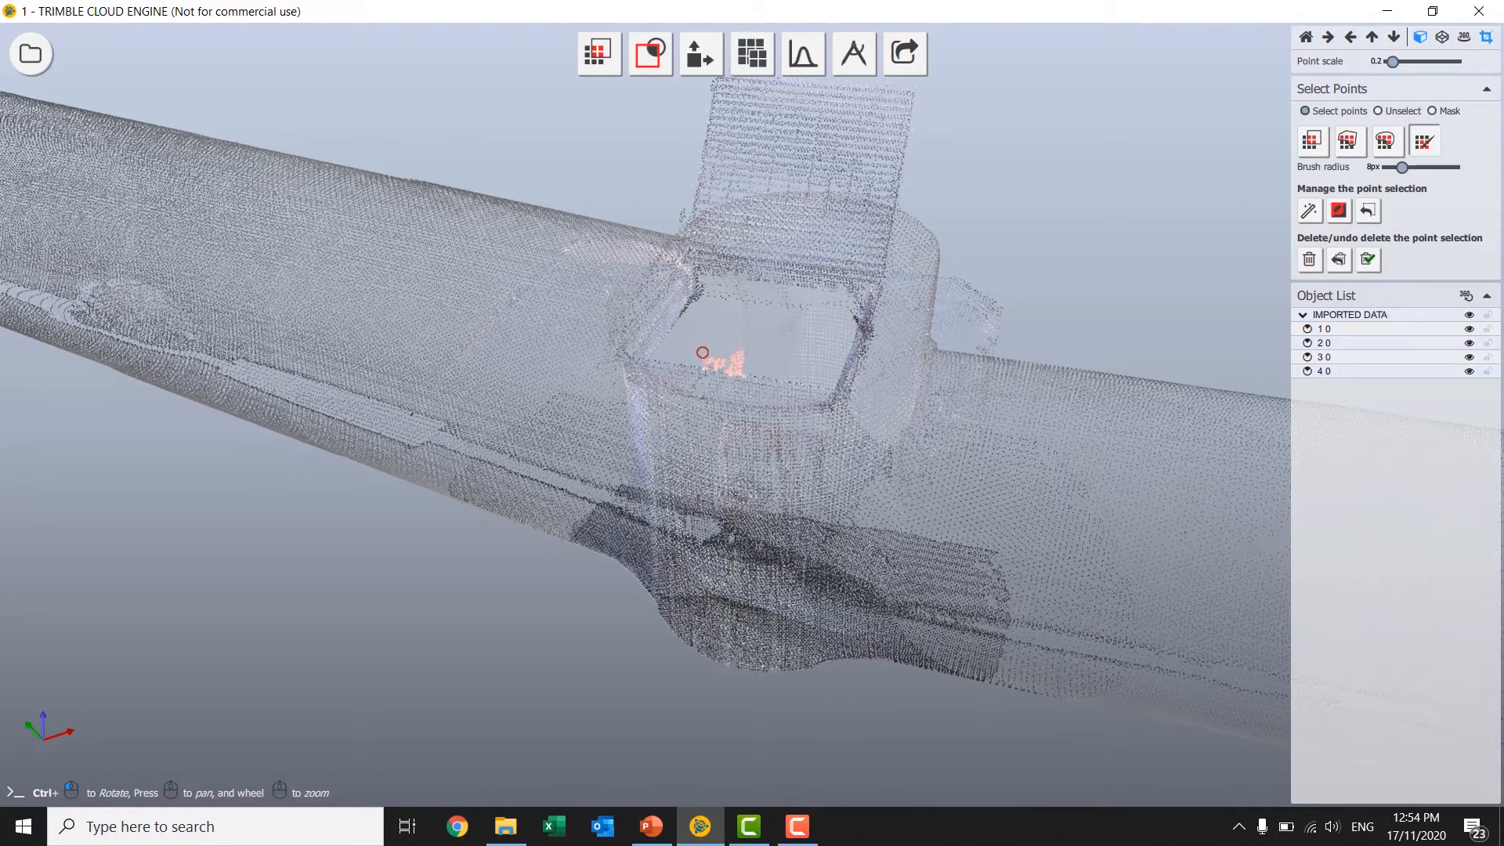
key(ctrl+s)
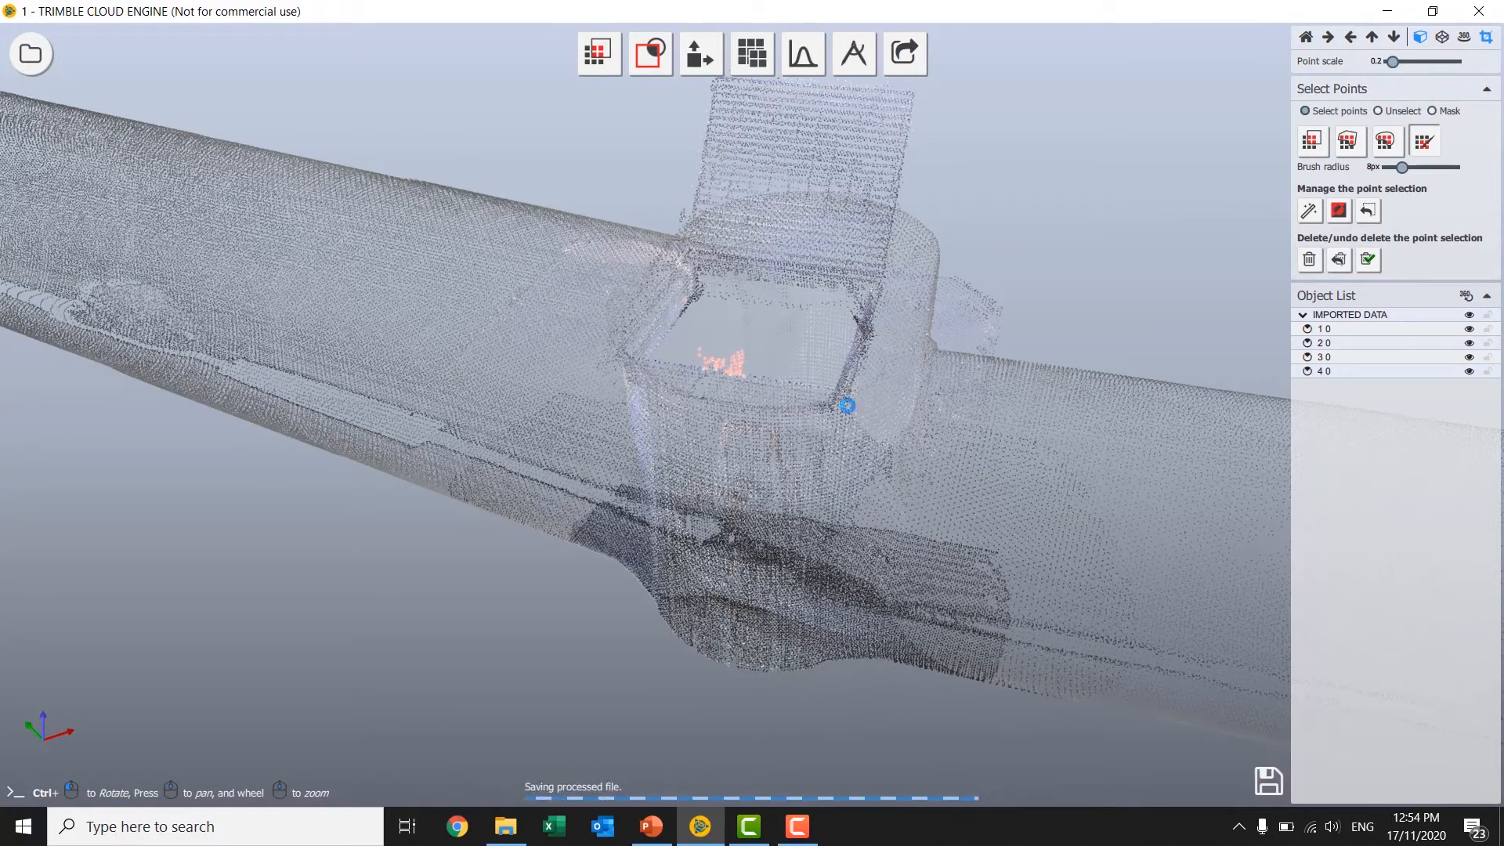
mouse_move(916, 407)
ctrl+mouse_down()
mouse_move(689, 339)
mouse_move(862, 344)
ctrl+mouse_up()
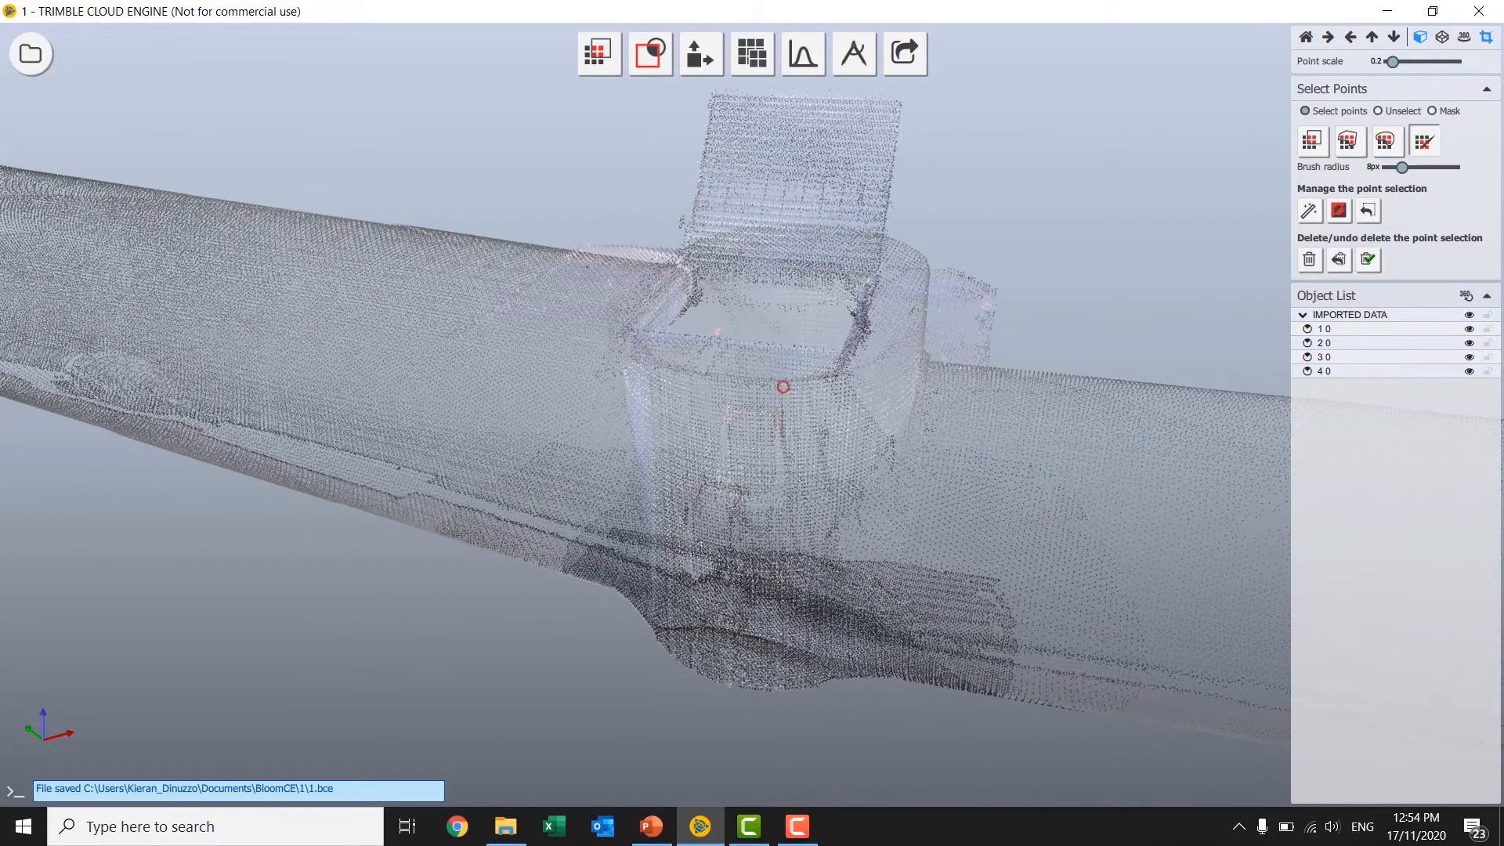
key(ctrl+s)
mouse_move(825, 409)
ctrl+mouse_down()
mouse_move(729, 427)
mouse_move(769, 418)
ctrl+mouse_up()
scroll(736, 421, down, 4)
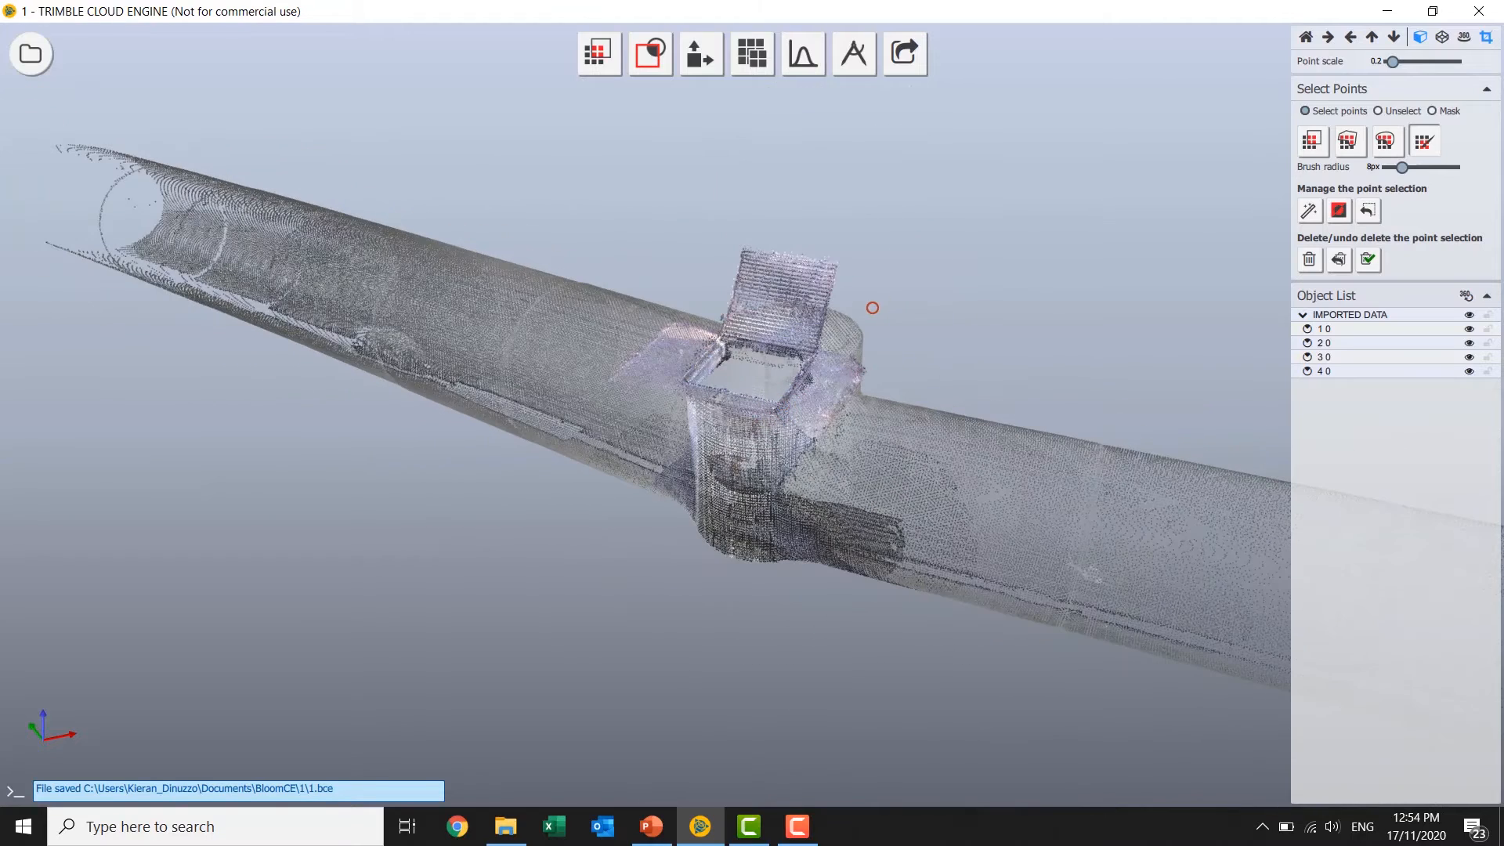
Create detail for the visible points at the highest detail level in Point Cloud Management.
click(767, 53)
click(767, 55)
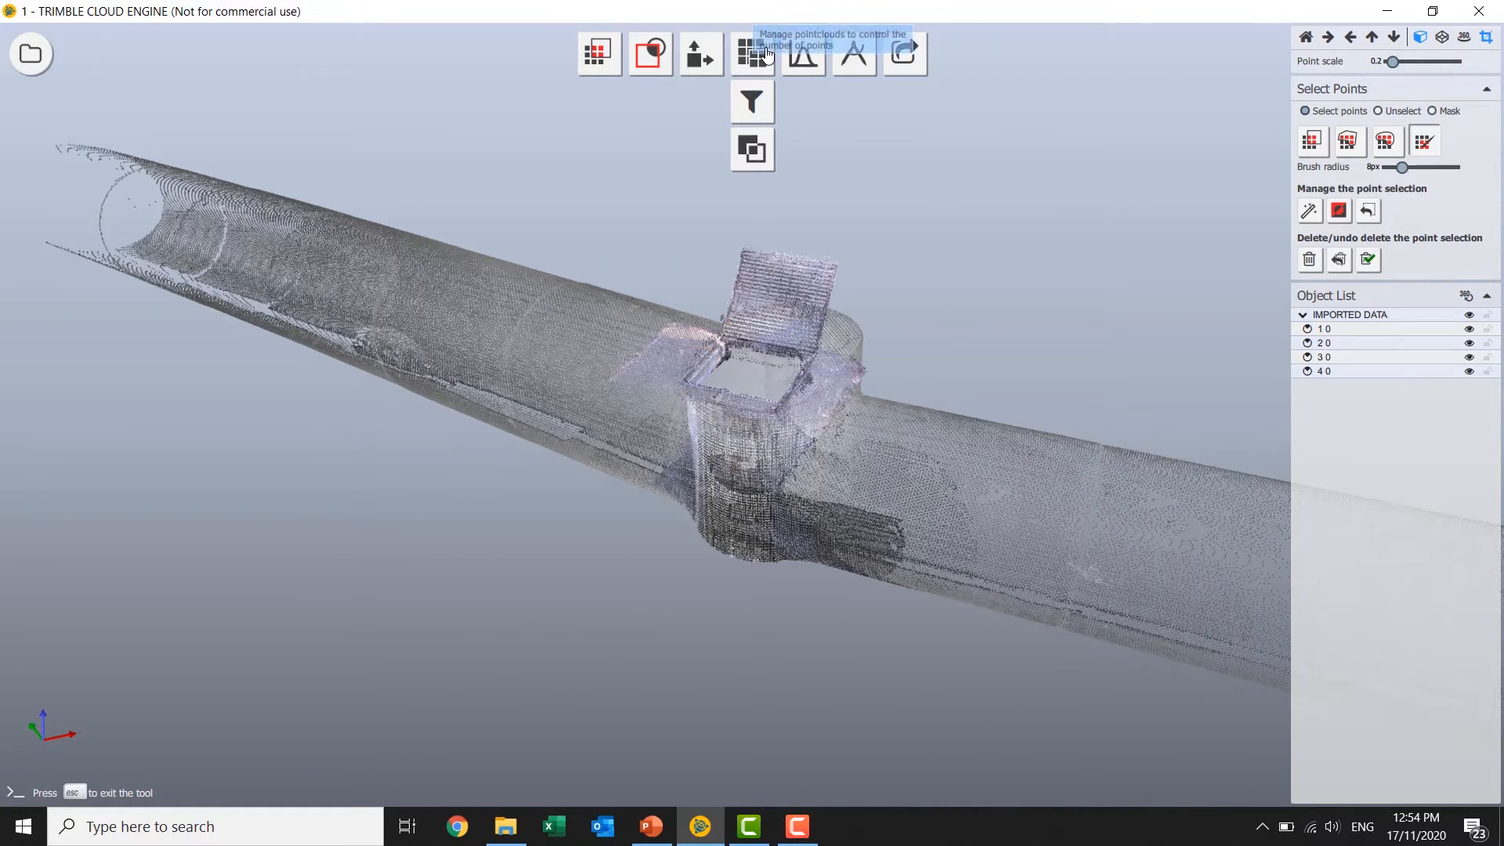
mouse_move(1364, 248)
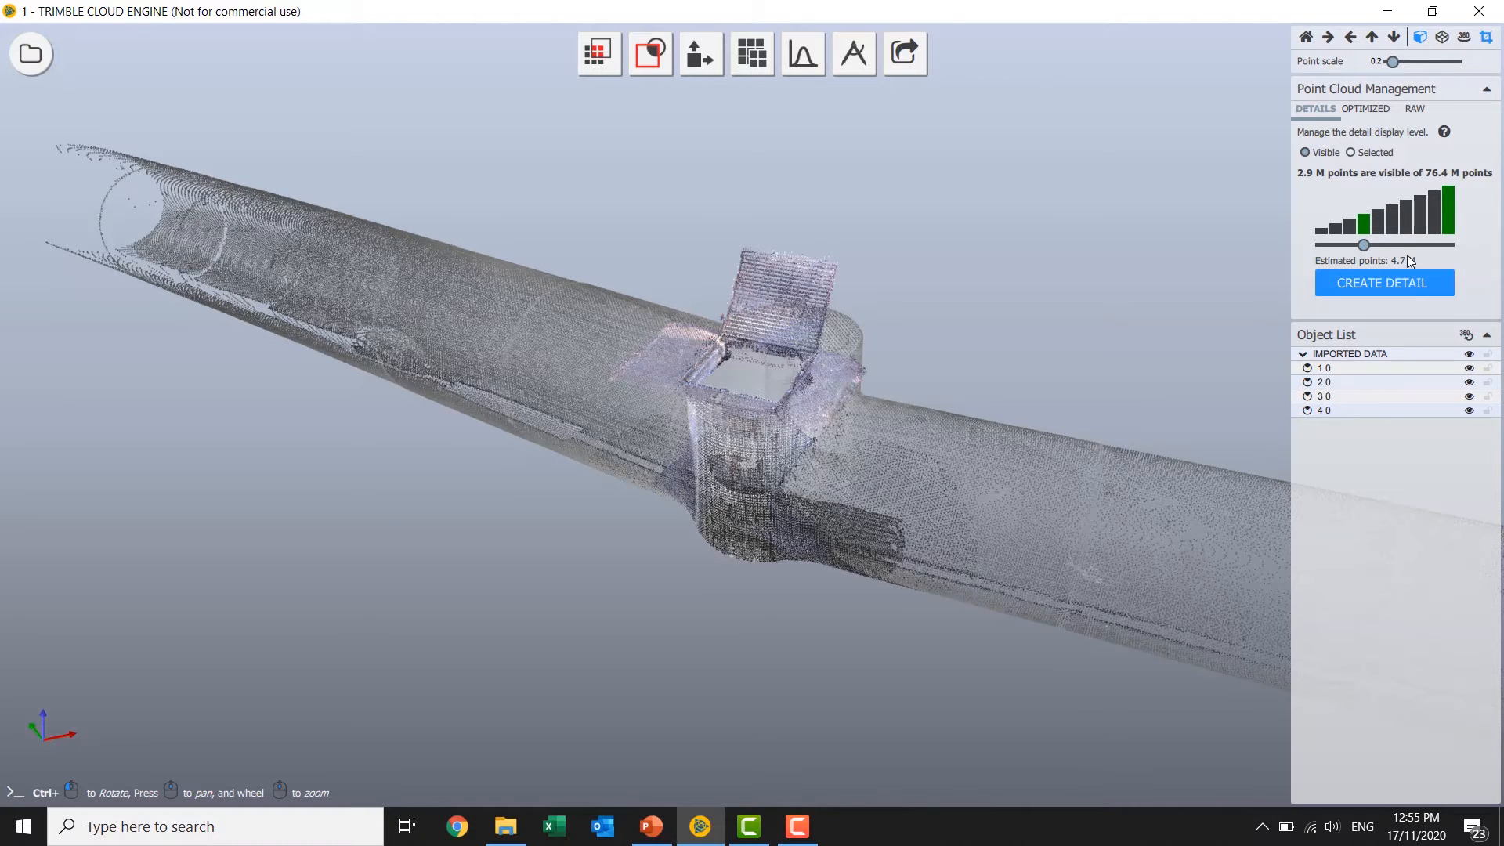
click(1449, 213)
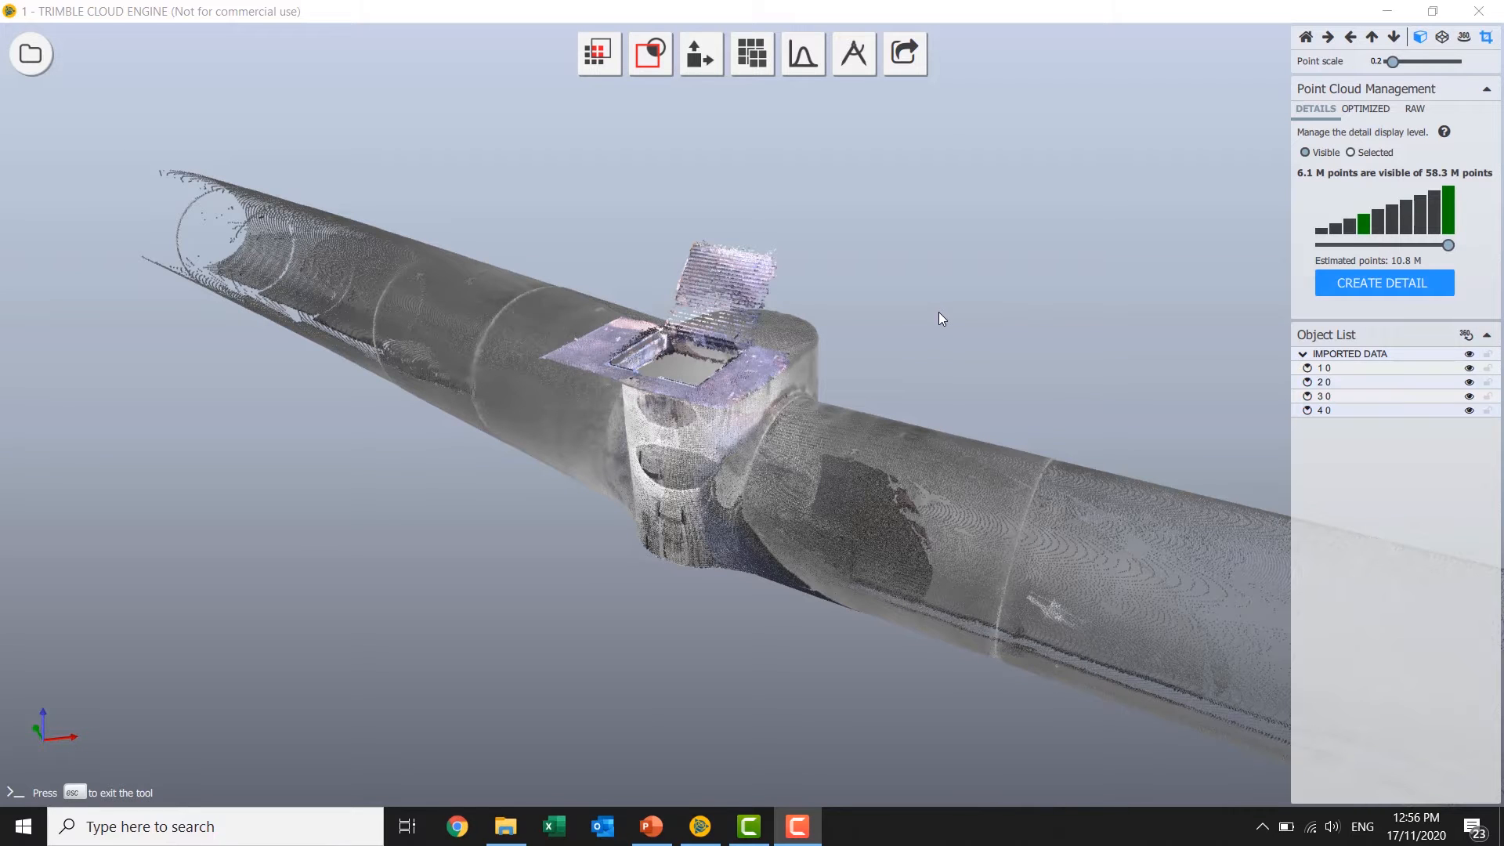
Start the Fit Shape tool and rectangle-select the points of the pipe run to the right of the manhole.
scroll(990, 349, down, 8)
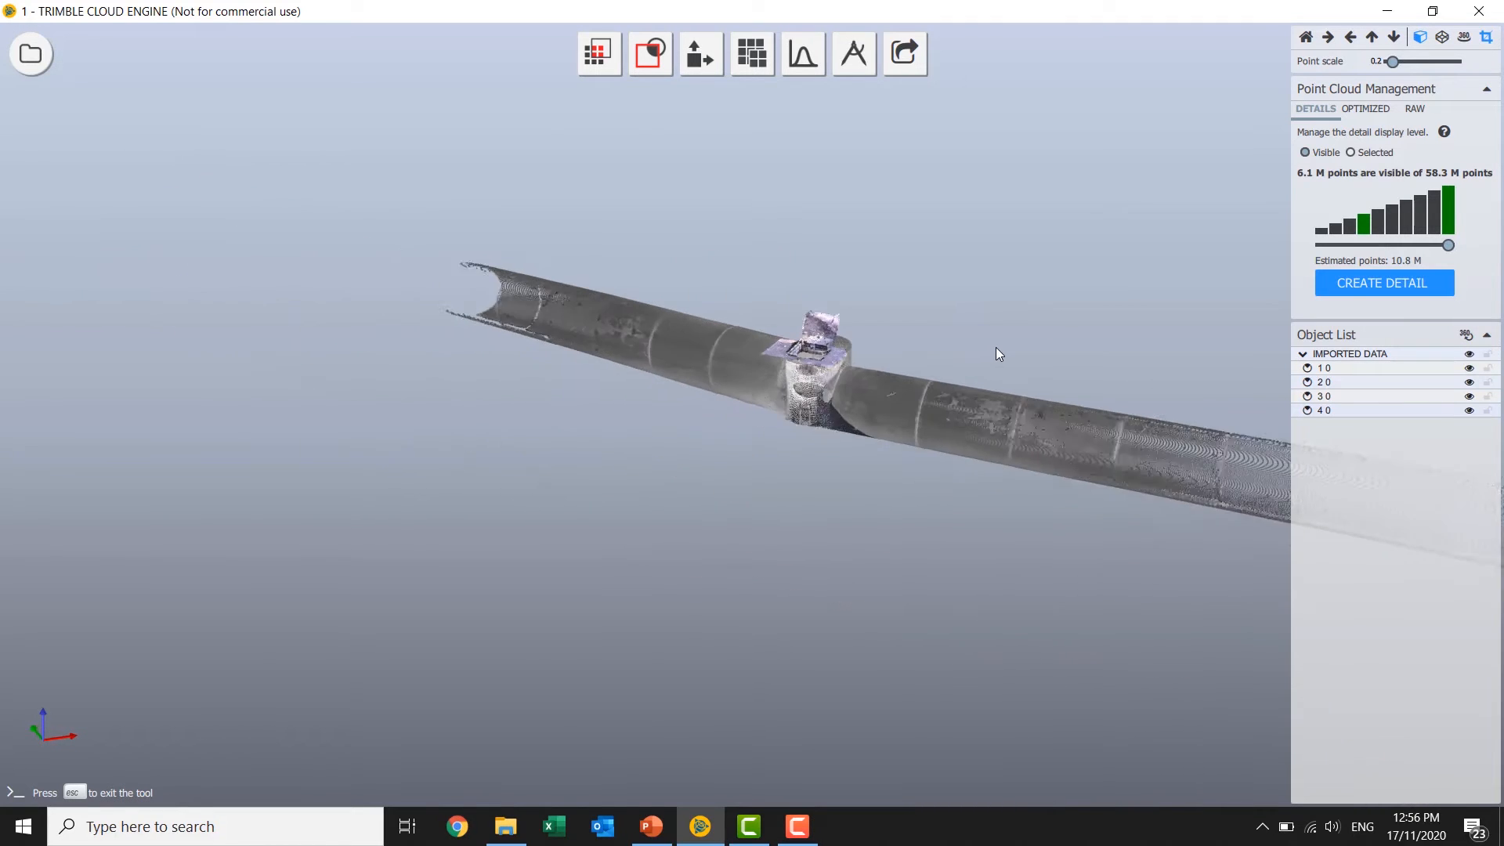
middle_drag(762, 302, 696, 298)
scroll(876, 320, up, 3)
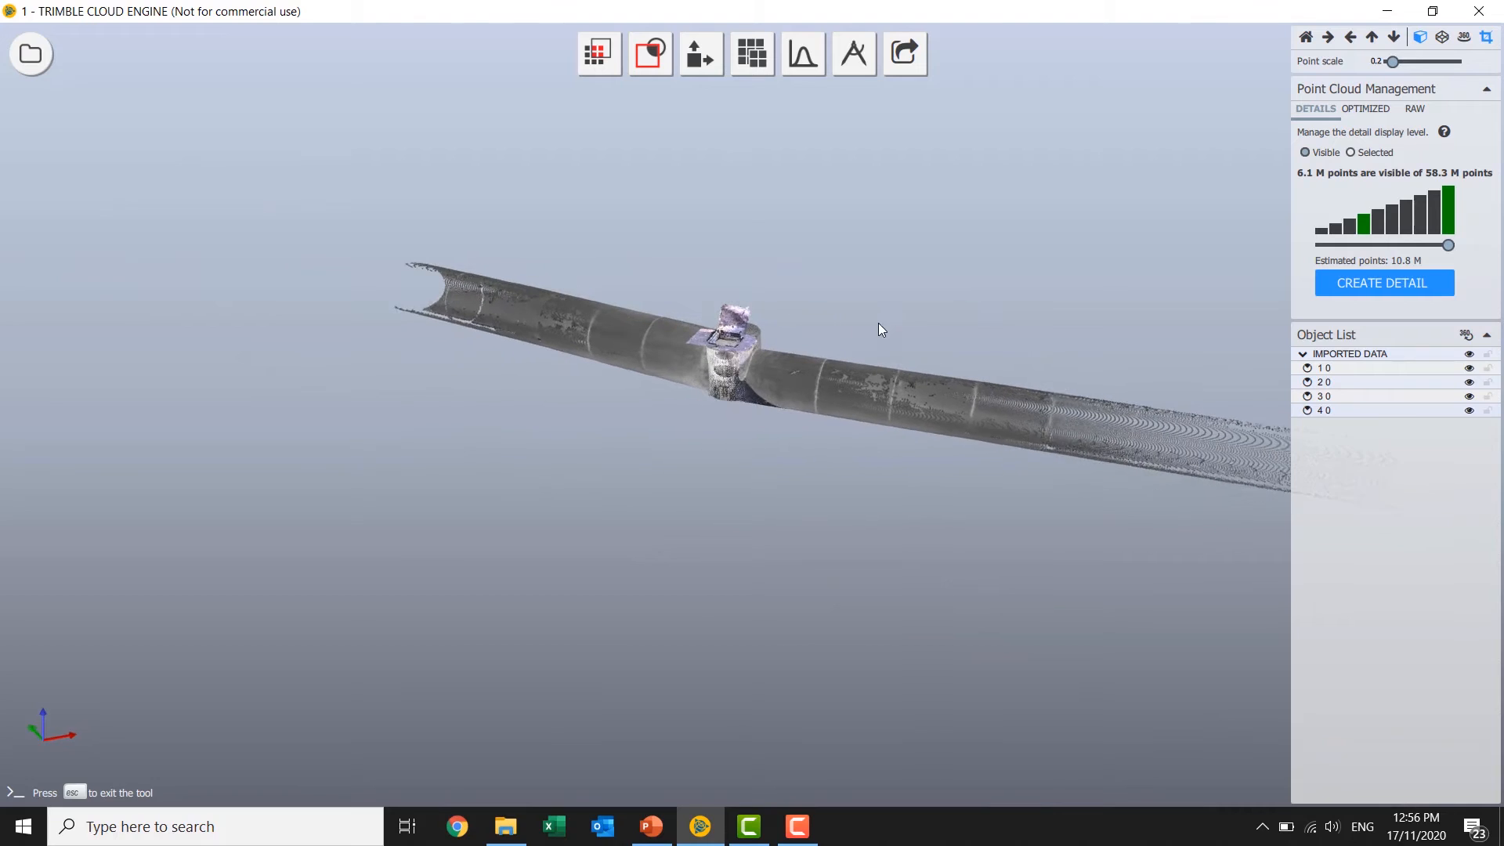
scroll(787, 304, up, 2)
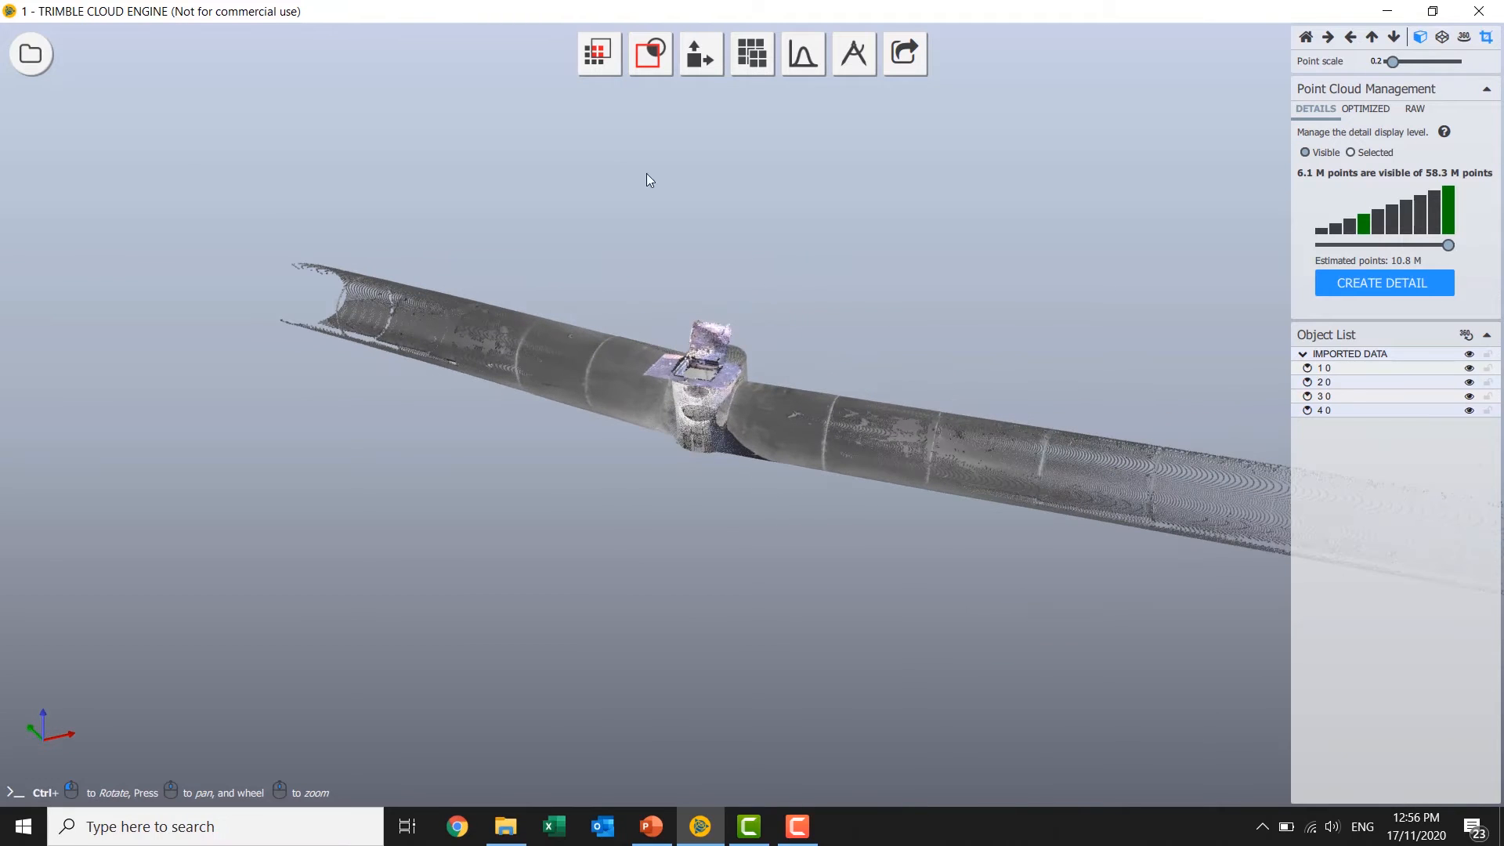
click(600, 53)
click(599, 149)
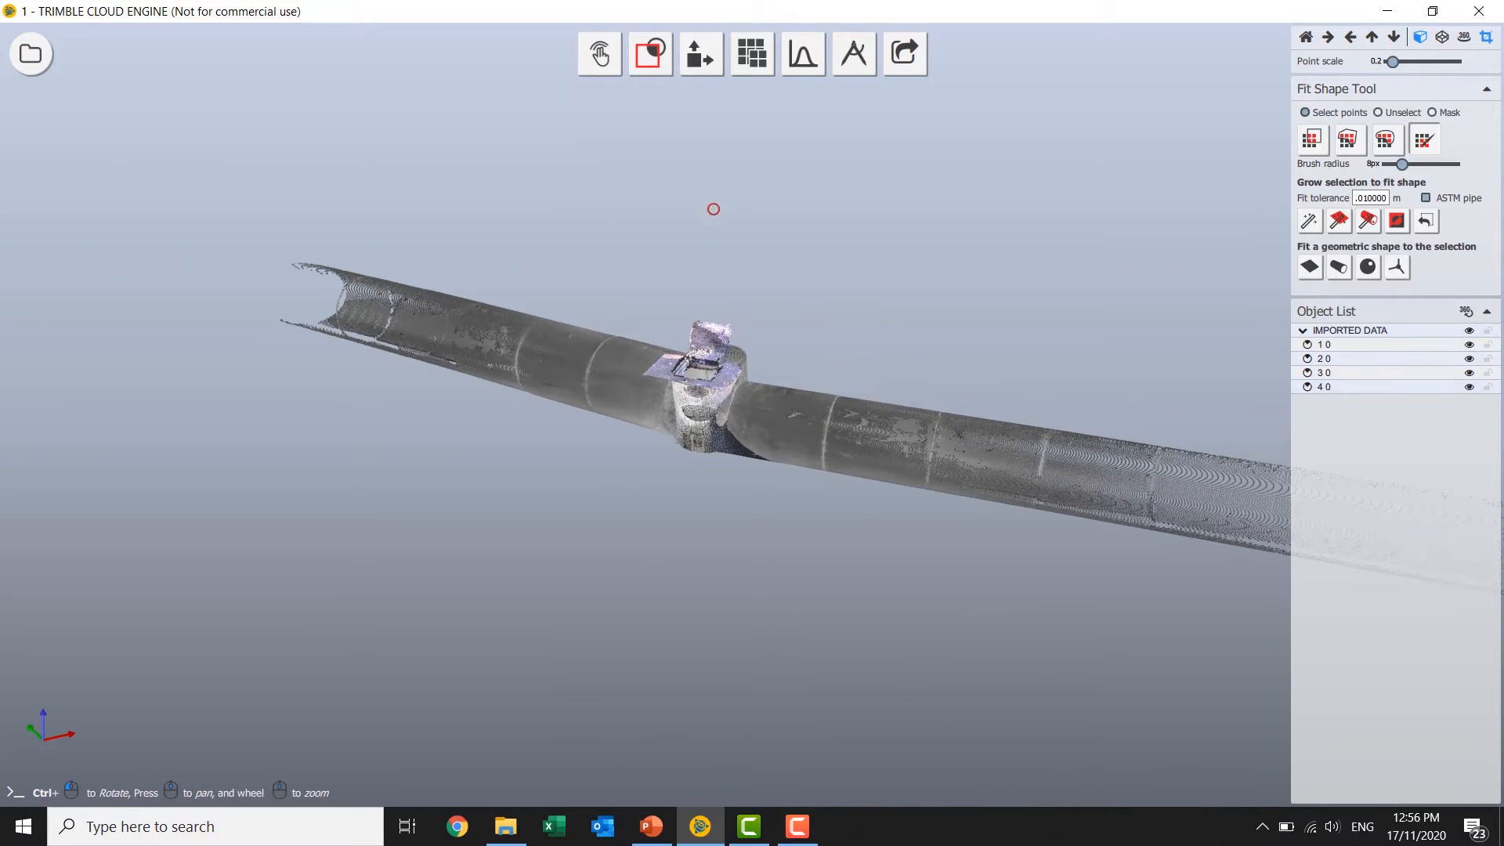
ctrl+drag(930, 308, 828, 206)
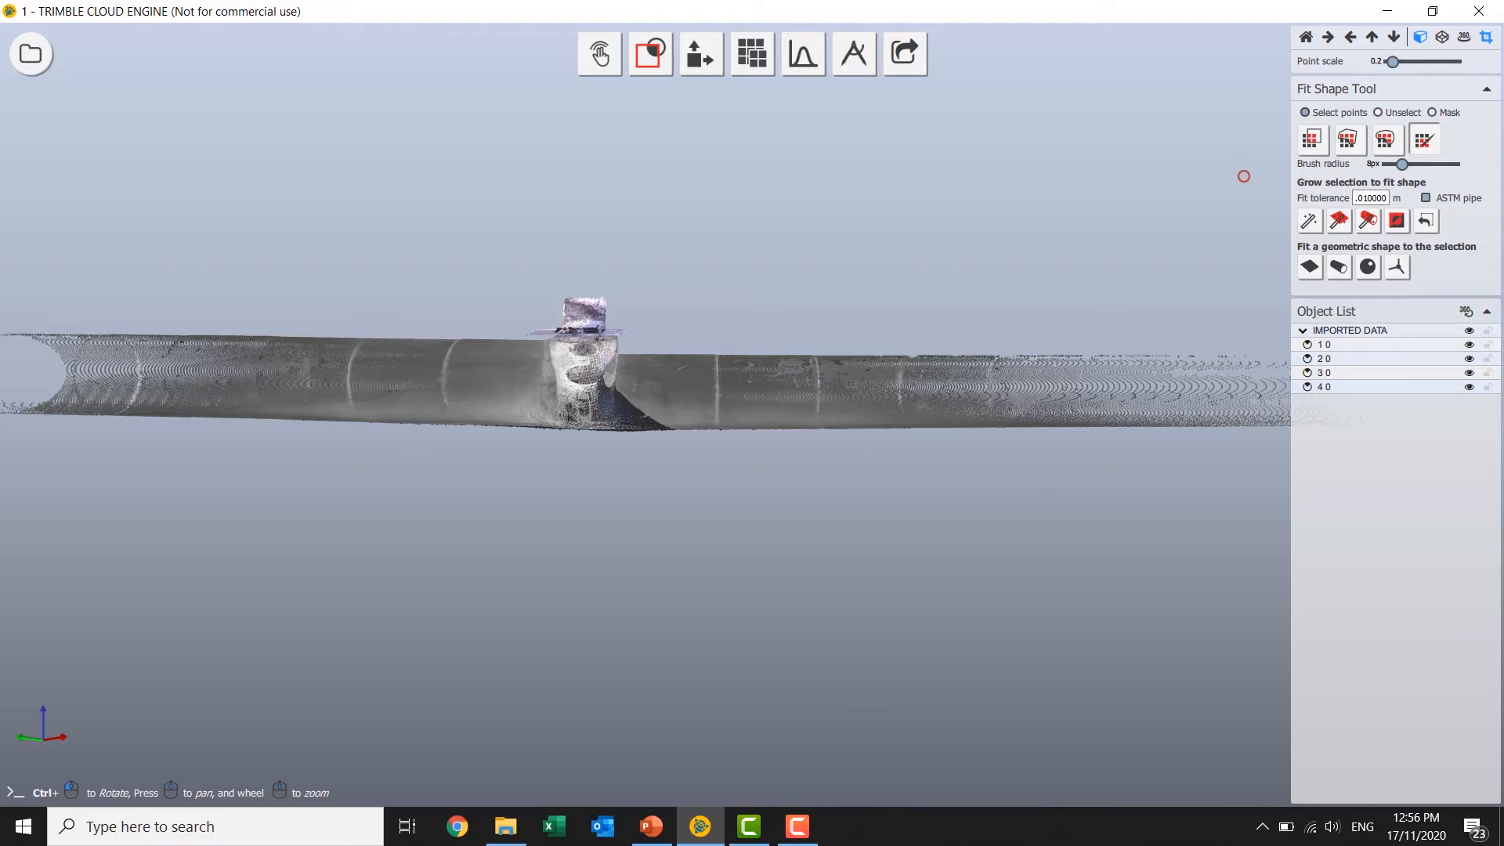
drag(640, 341, 866, 437)
click(1312, 140)
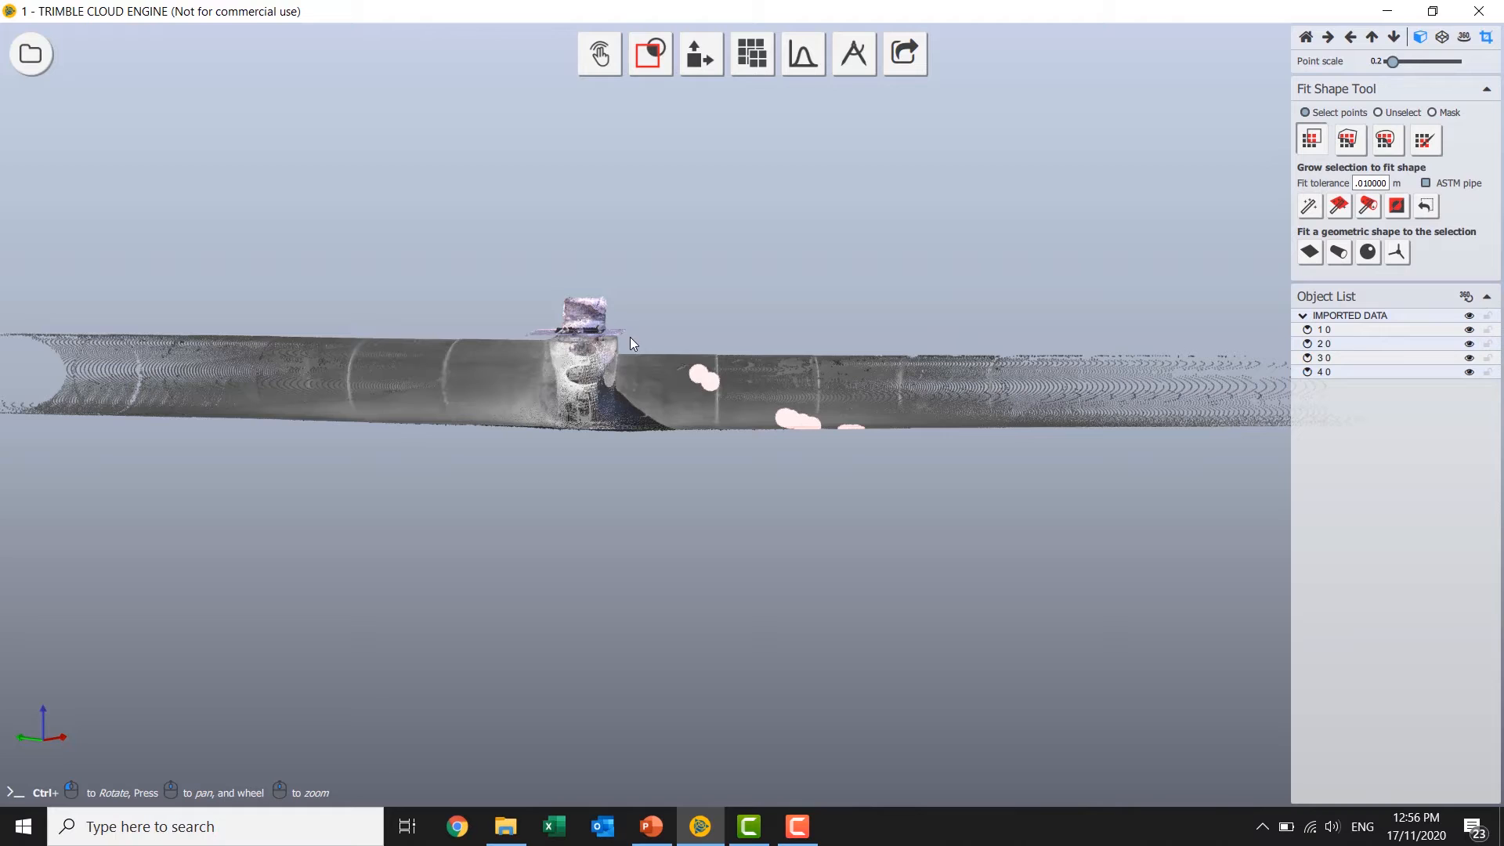
drag(630, 337, 1251, 466)
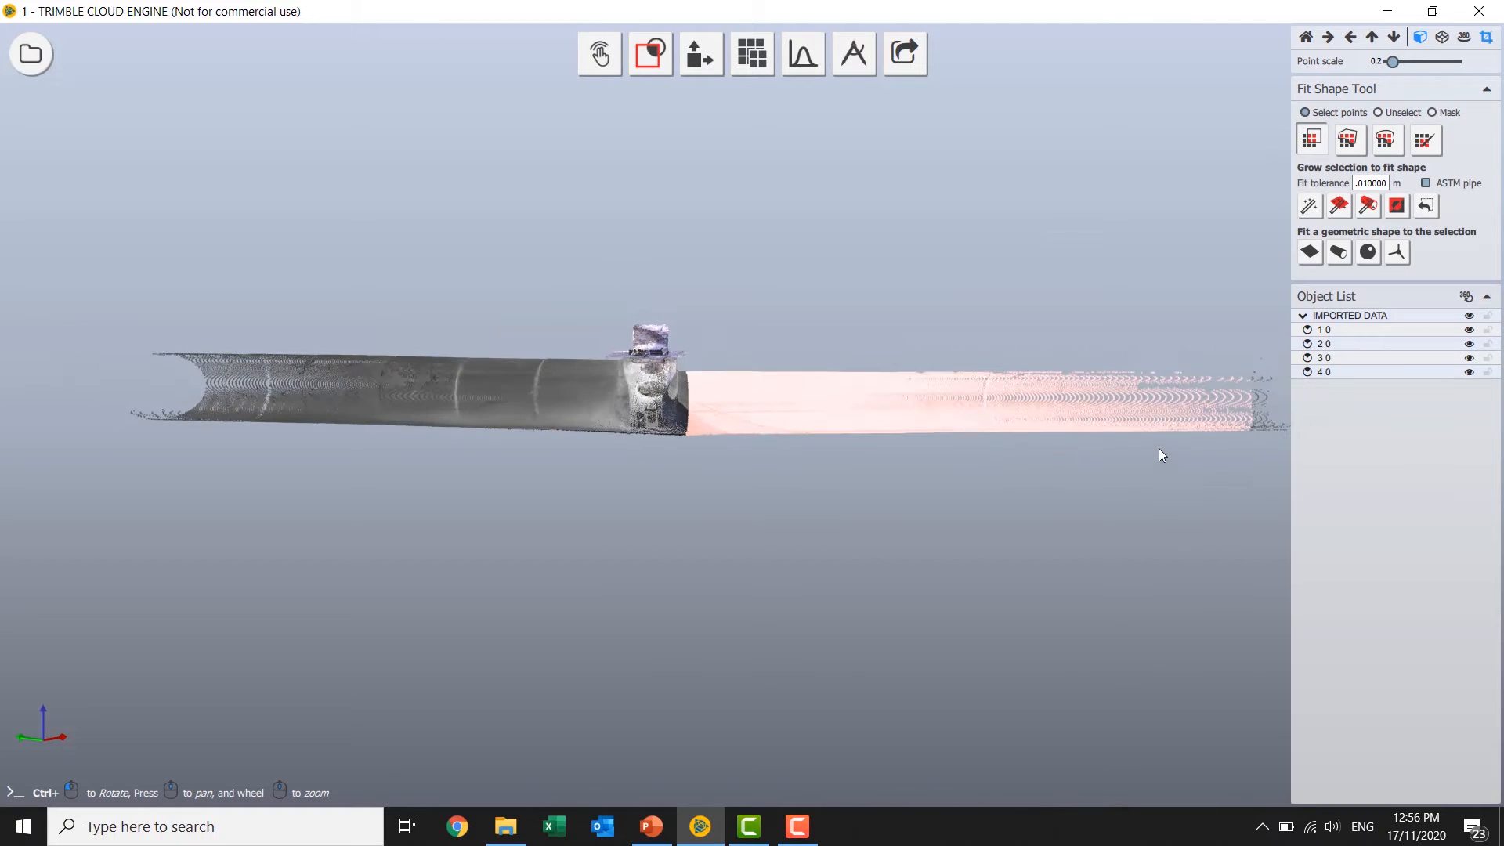
Grow the pipe selection by cylinder shape so it covers the full run up to the manhole.
click(1368, 205)
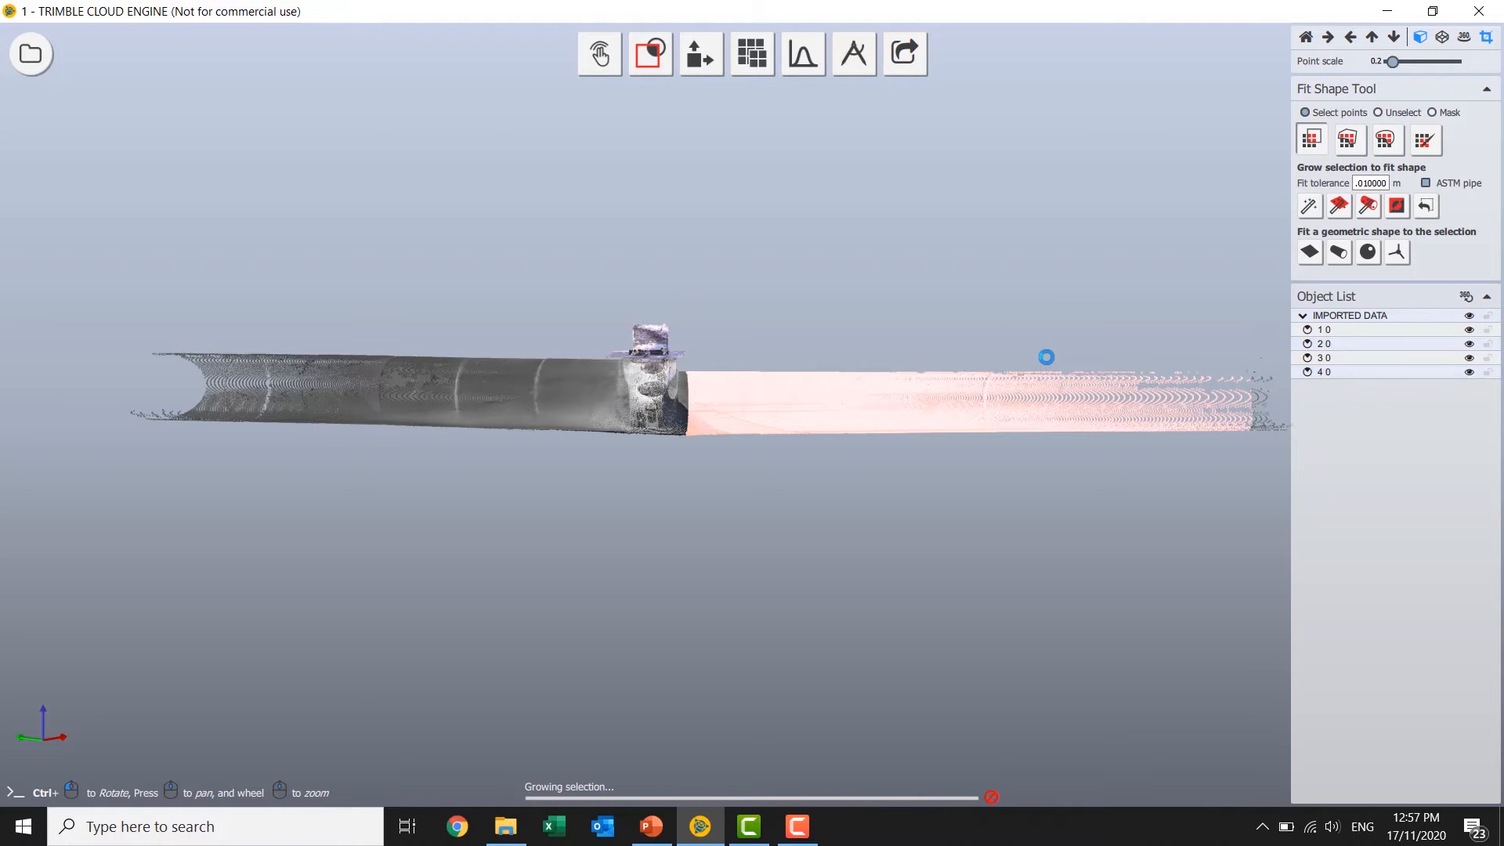
ctrl+drag(689, 505, 711, 527)
middle_drag(711, 527, 595, 519)
drag(1074, 293, 1197, 448)
scroll(489, 401, down, 1)
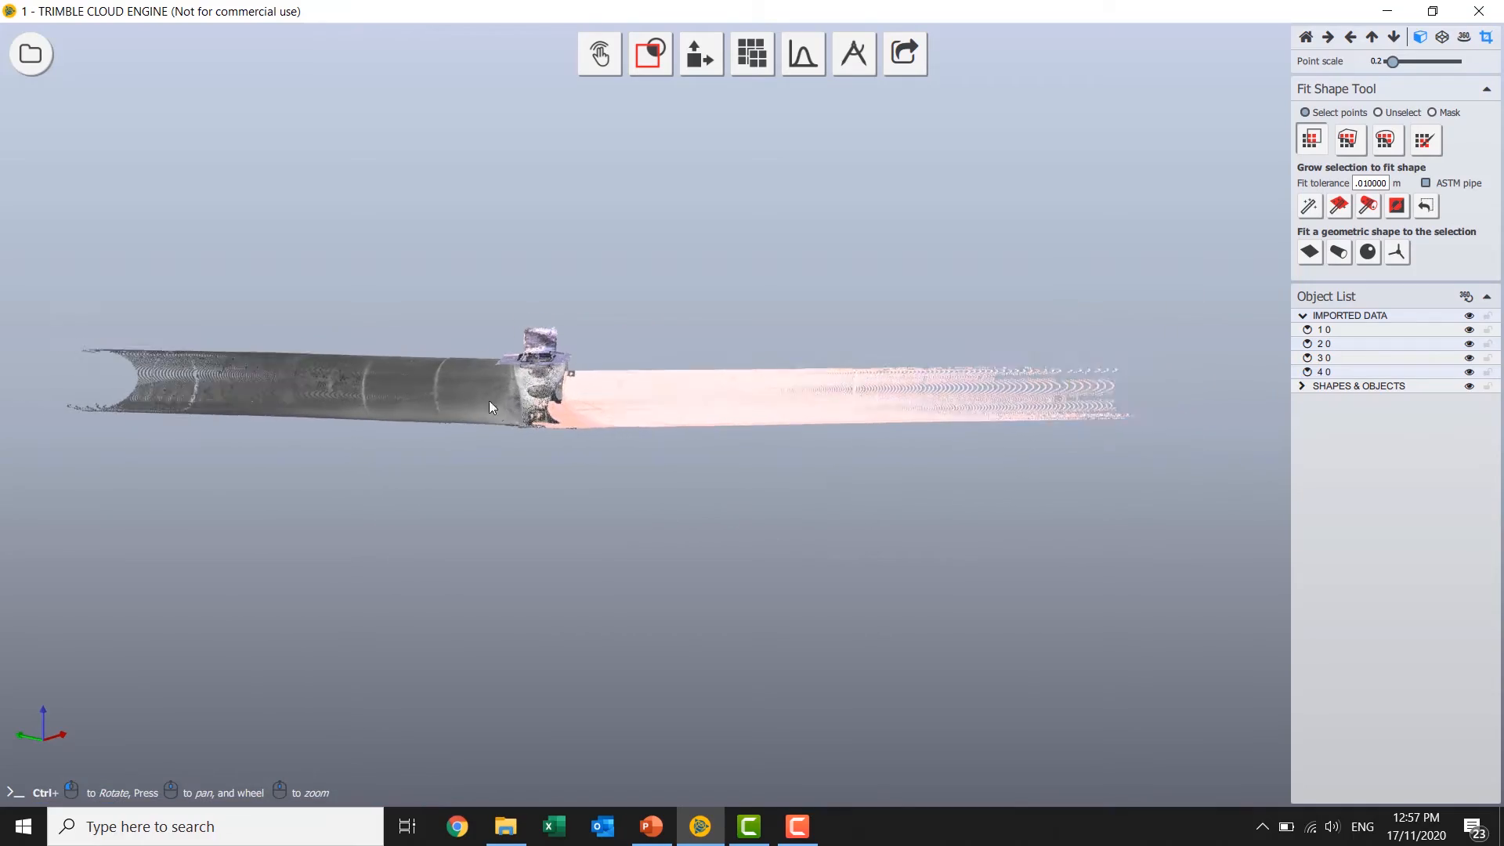
Unselect the points inside the manhole shaft and fit a cylinder to the remaining pipe selection.
scroll(514, 401, up, 12)
ctrl+drag(509, 428, 686, 403)
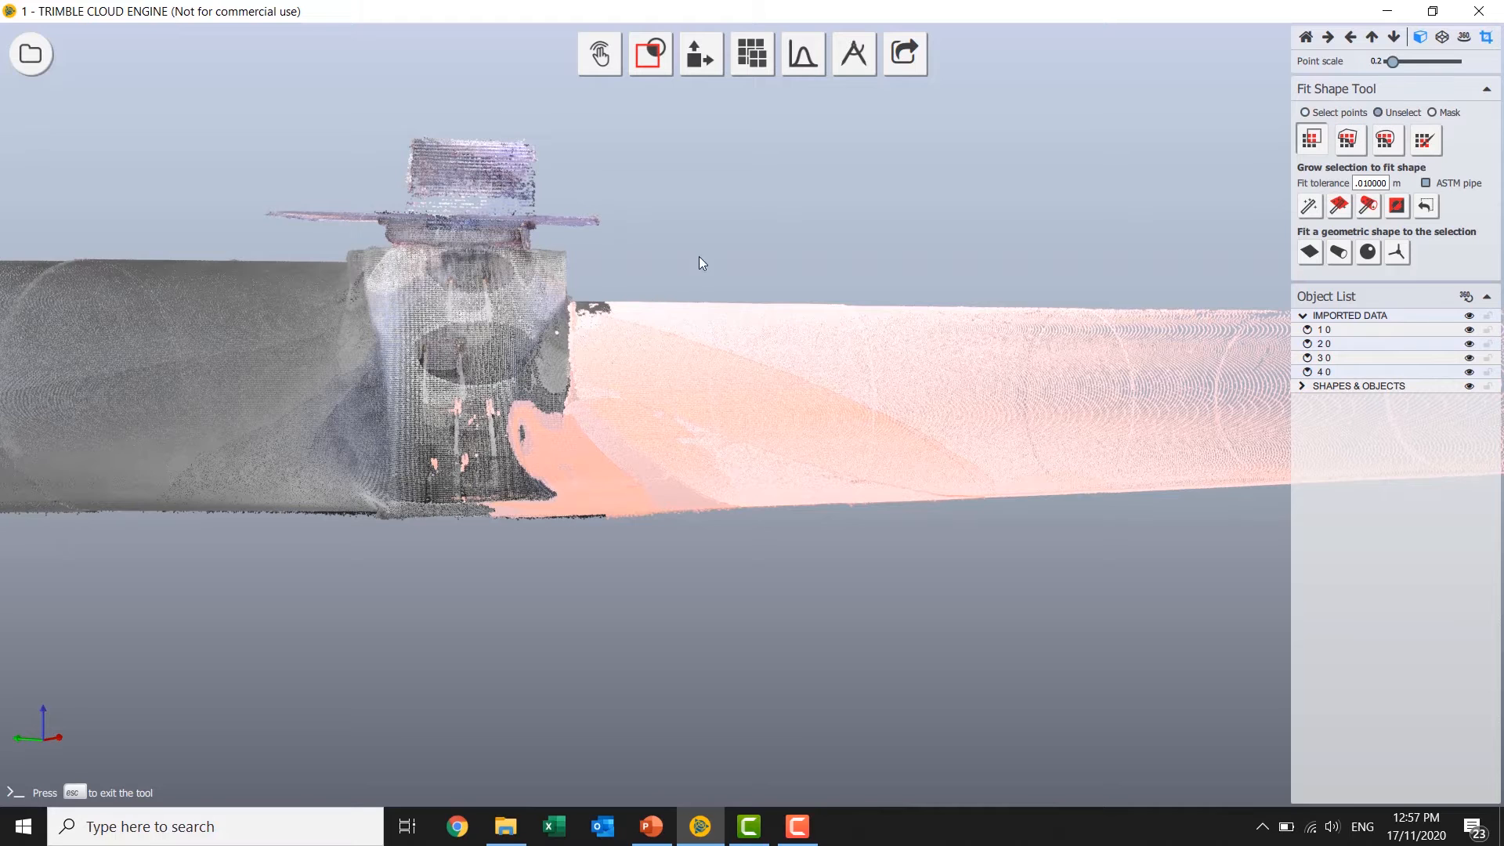
drag(282, 130, 567, 616)
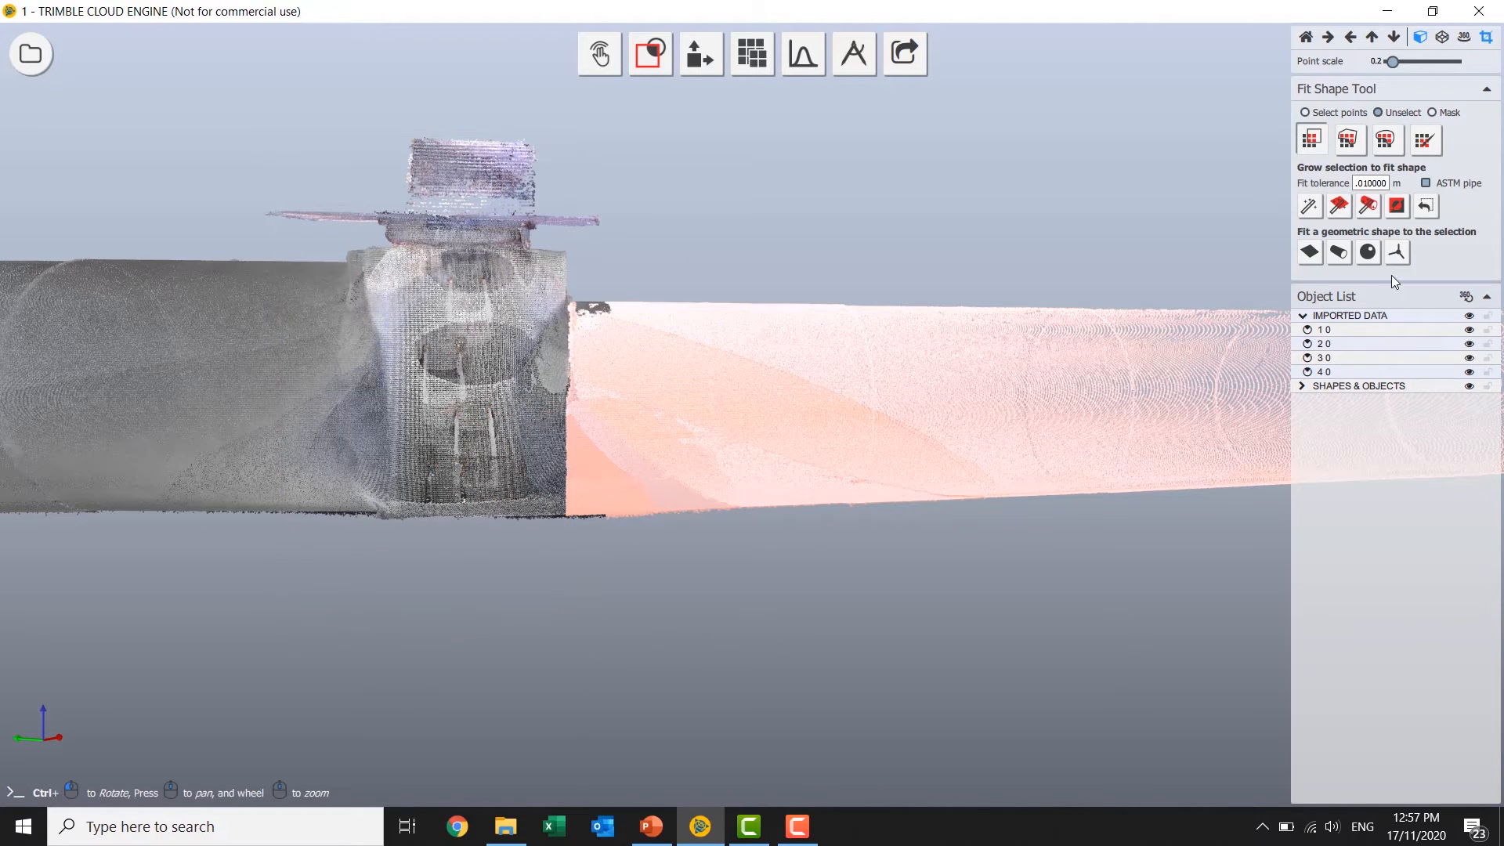
click(1339, 252)
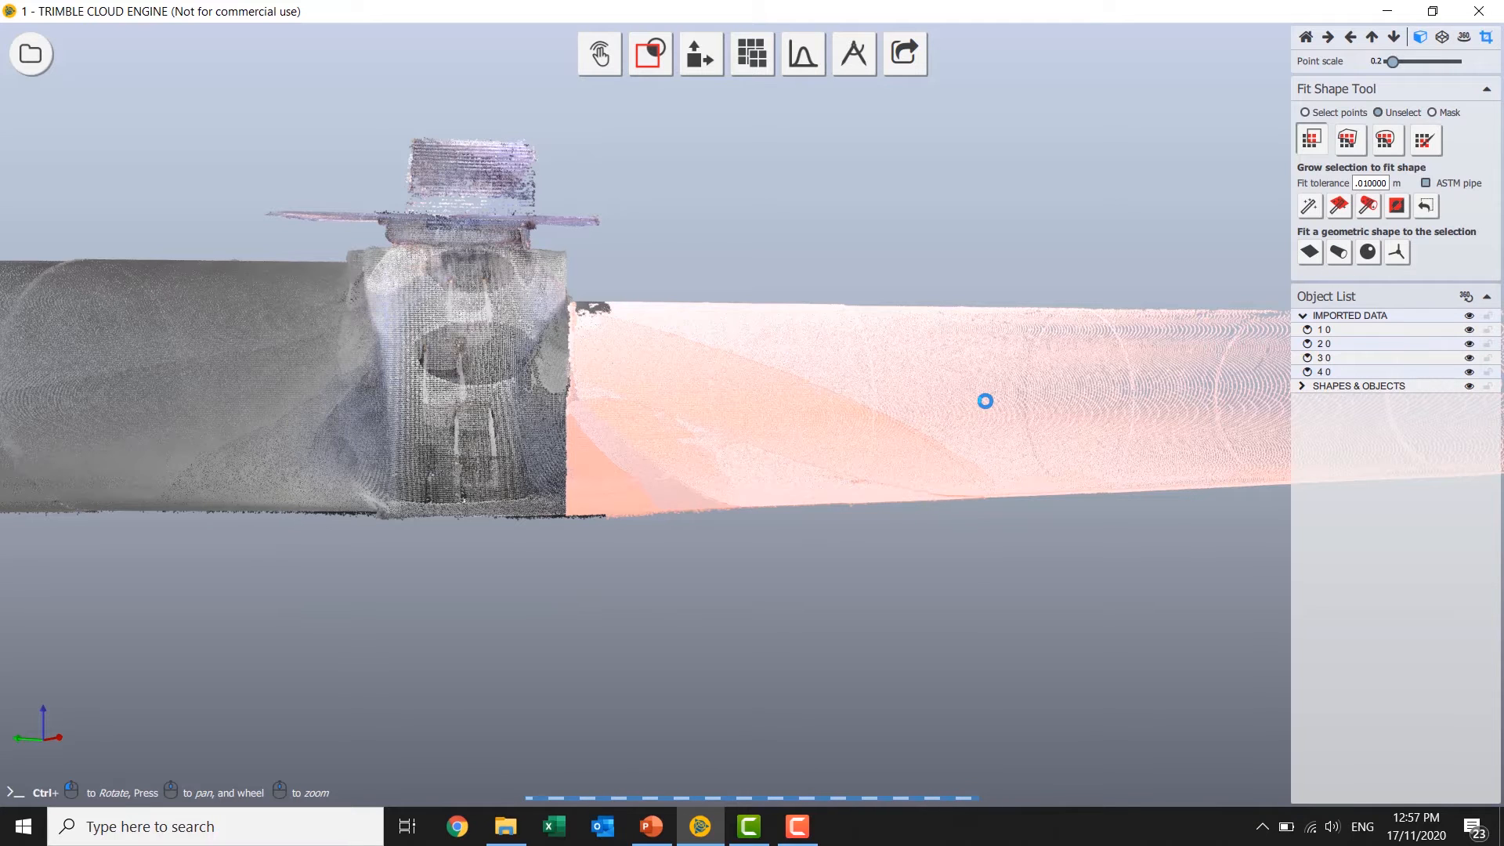
middle_drag(992, 492, 811, 357)
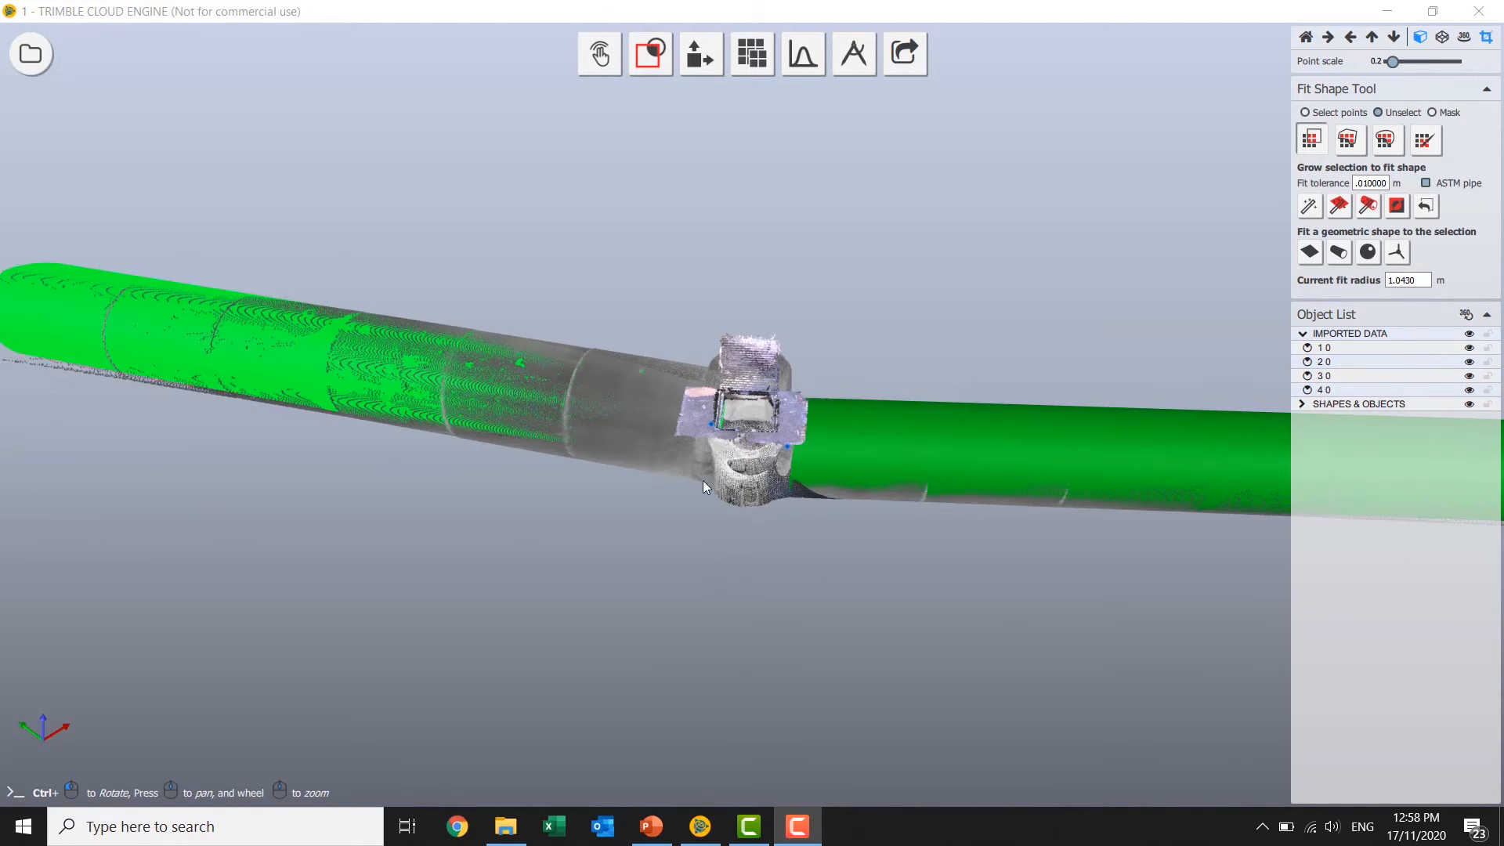
Examine the fitted cylinders against the point cloud along both pipe runs and around the manhole.
scroll(699, 462, up, 2)
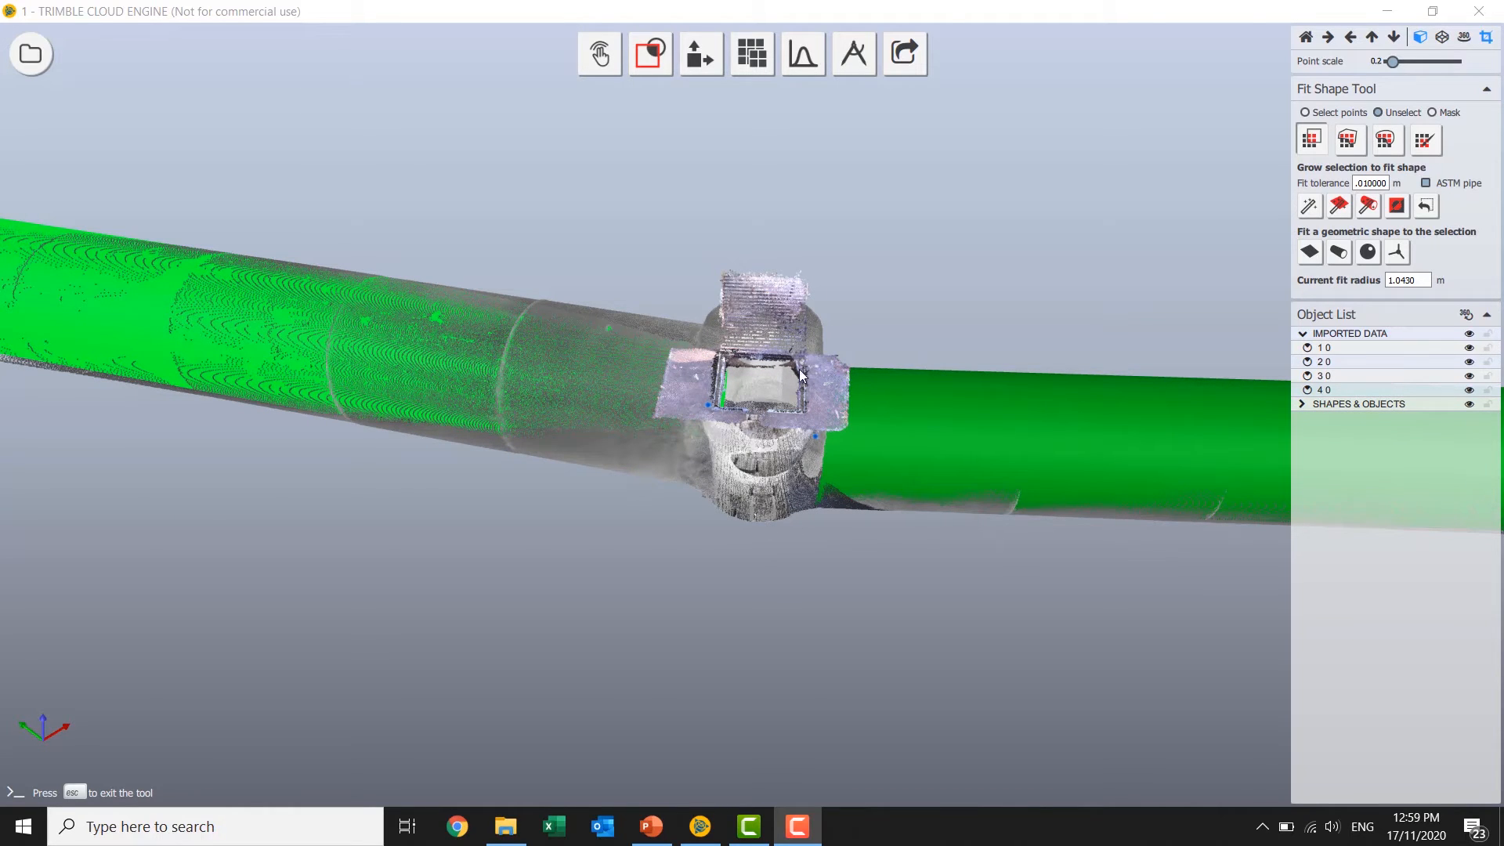
scroll(660, 613, down, 2)
drag(659, 612, 1138, 418)
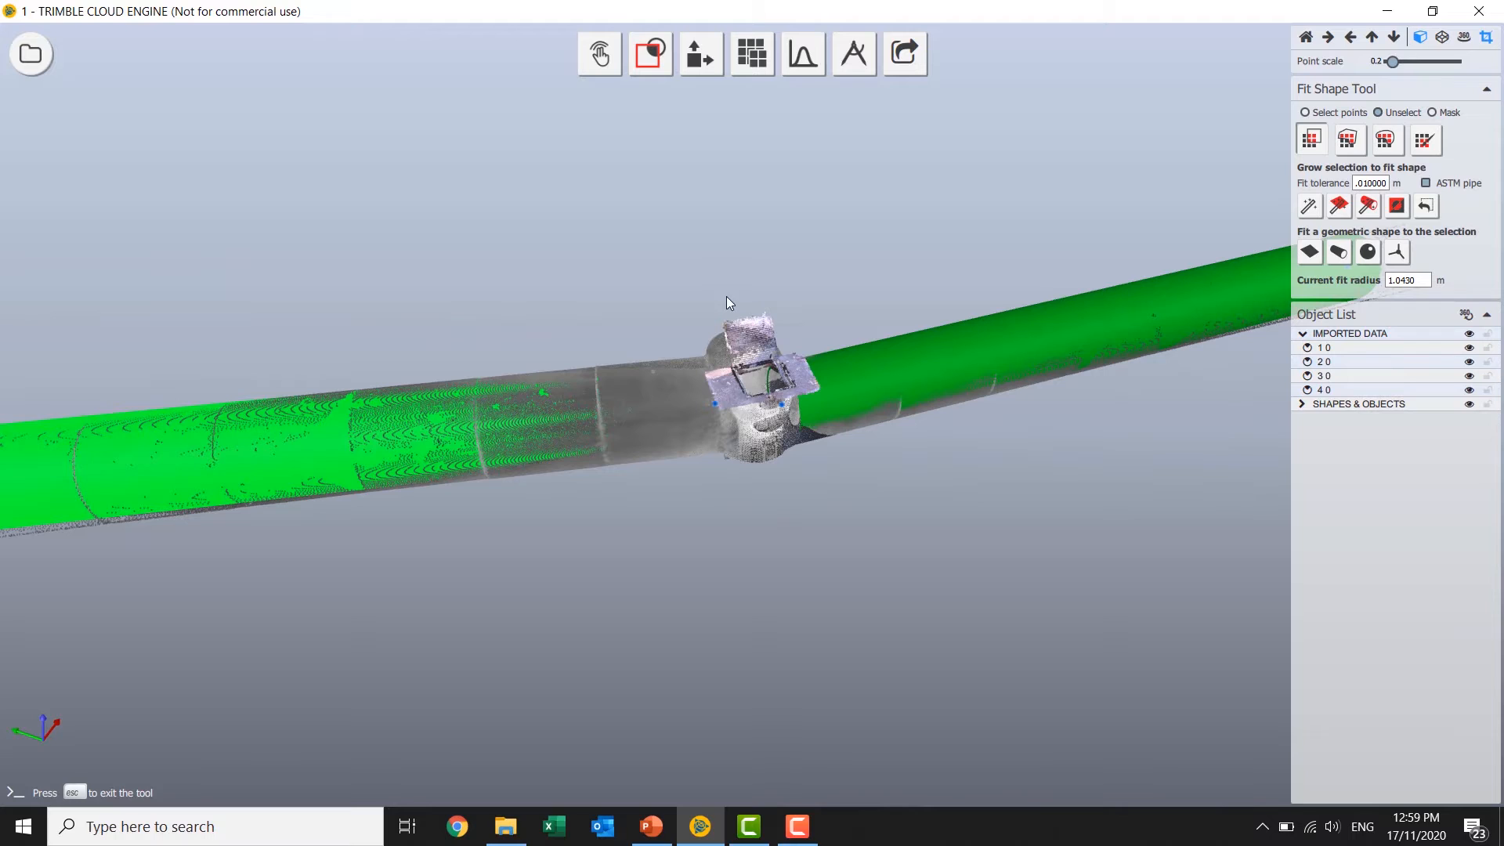
drag(766, 493, 955, 365)
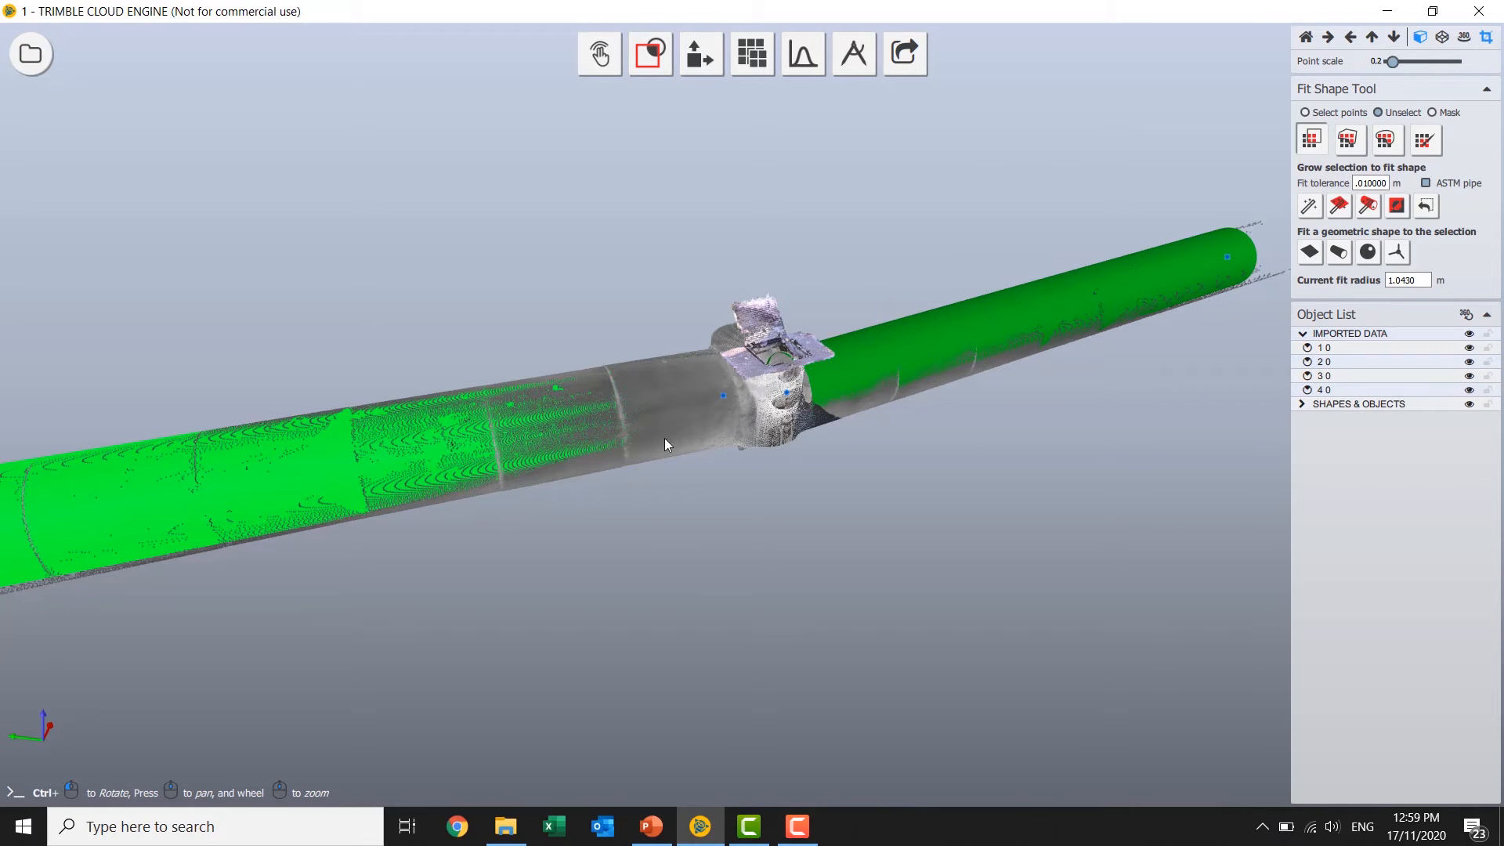
ctrl+drag(779, 471, 977, 473)
scroll(759, 480, down, 2)
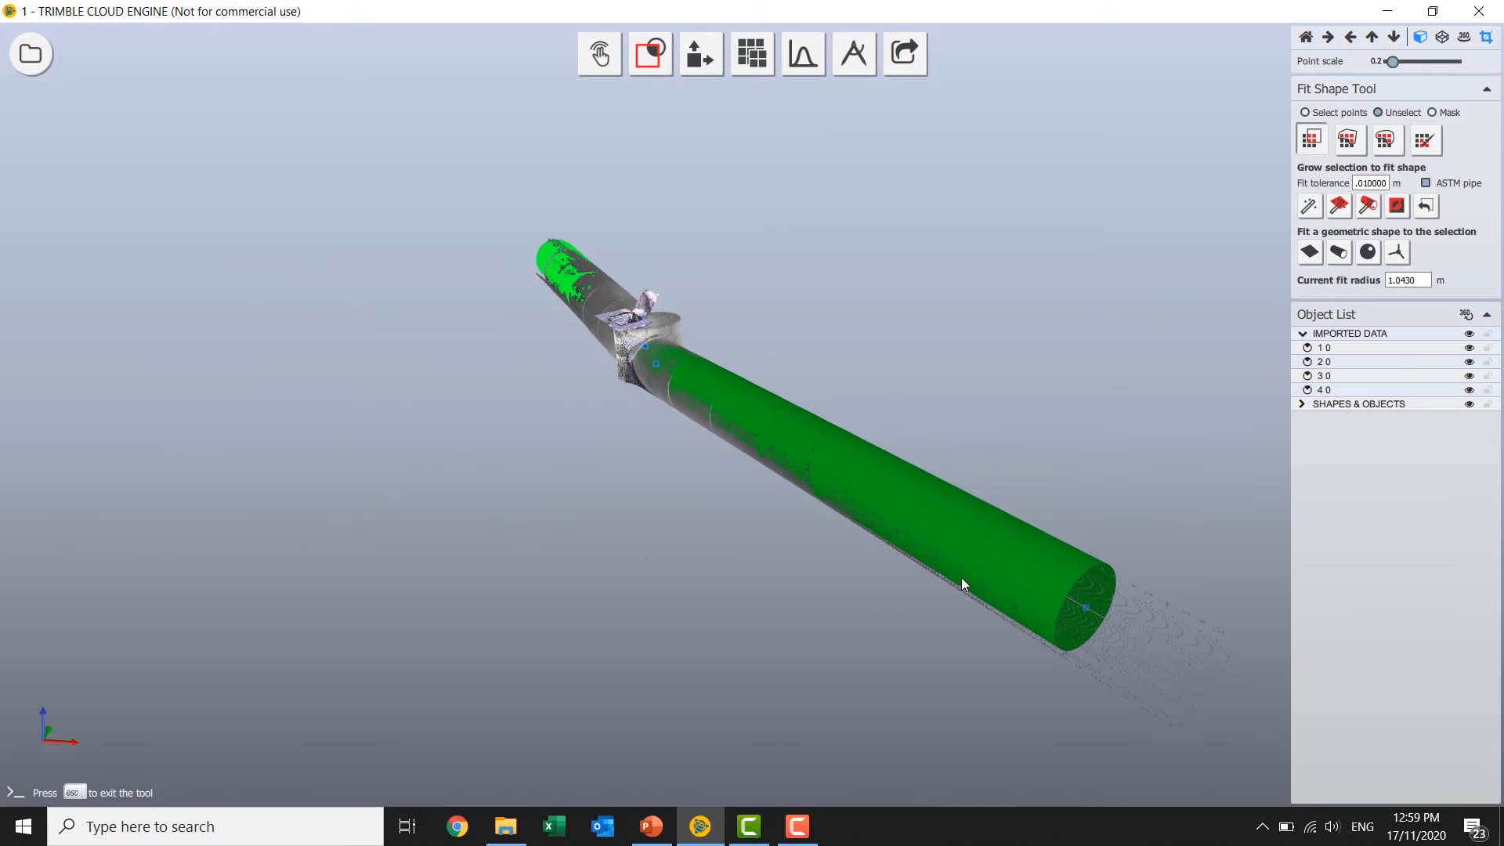
ctrl+drag(481, 534, 709, 354)
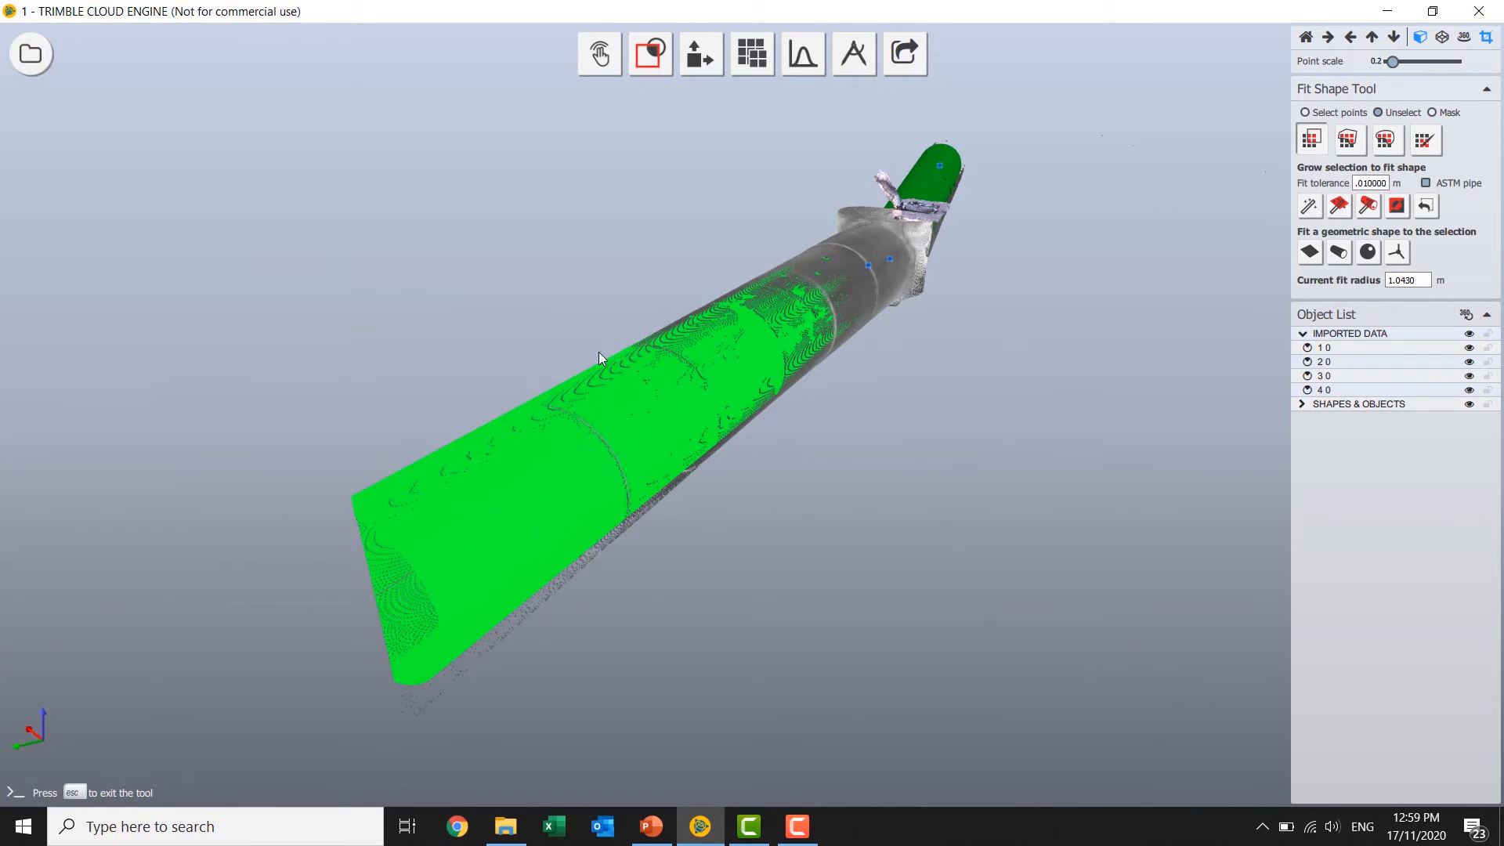
ctrl+drag(548, 380, 757, 110)
Place a flag marker on the far open end of the highlighted pipe cylinder and title it "R".
mouse_move(854, 53)
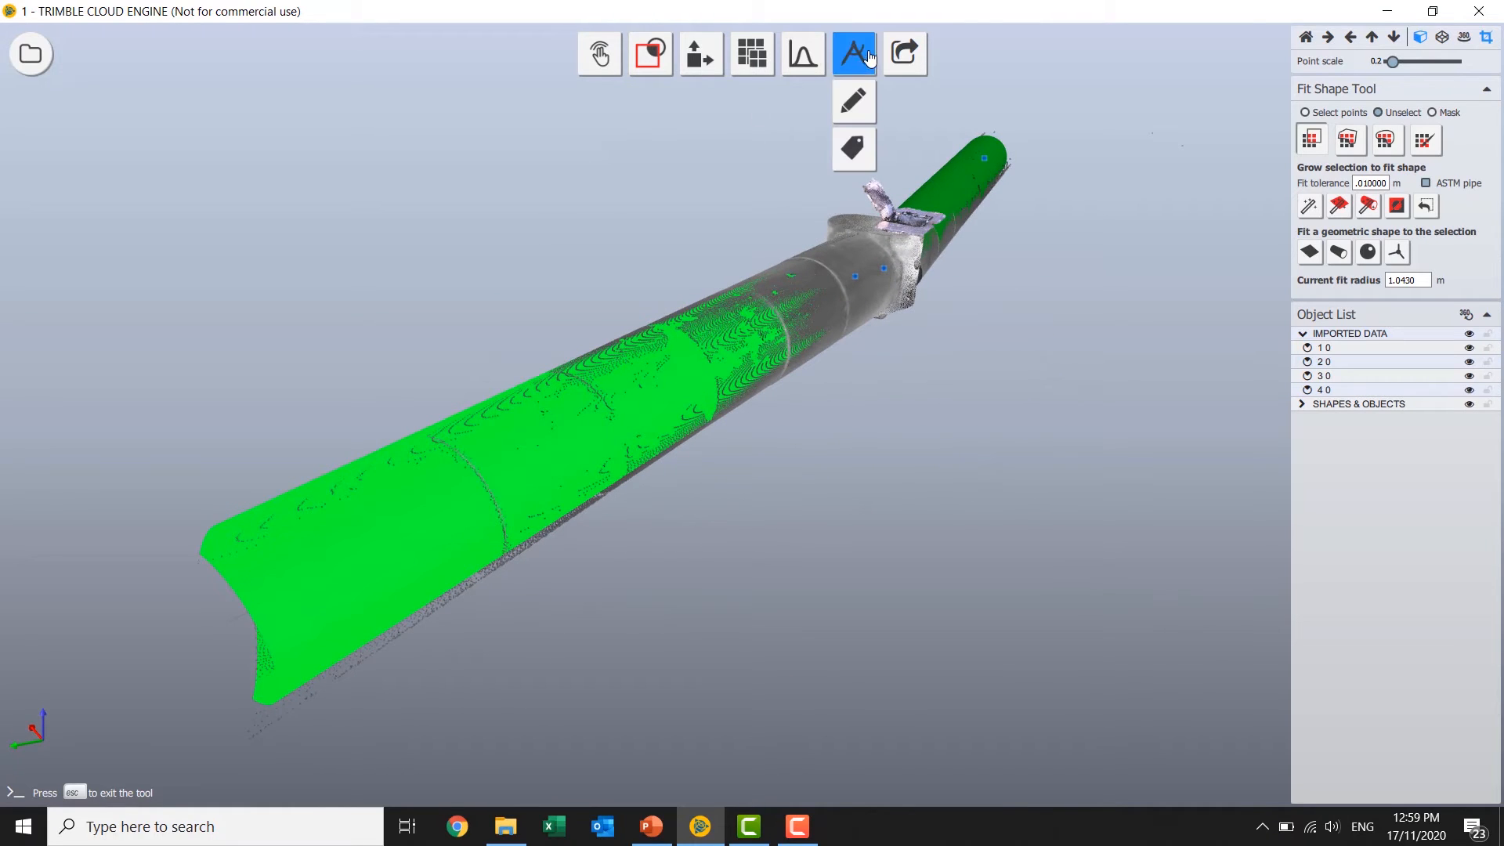
click(854, 148)
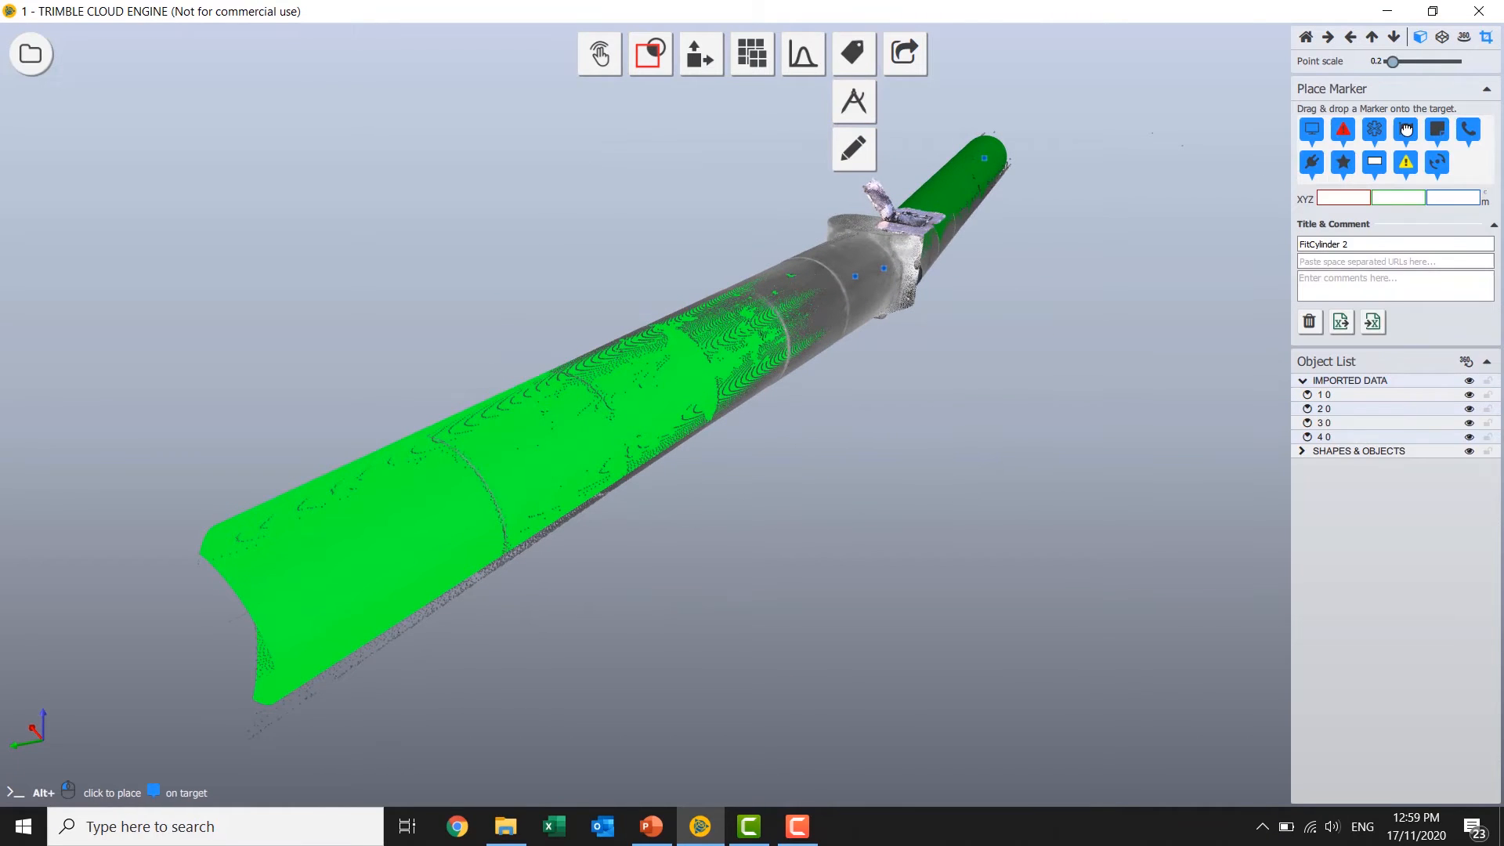
mouse_move(1407, 130)
mouse_down()
mouse_move(396, 505)
mouse_move(240, 537)
mouse_up()
click(1377, 244)
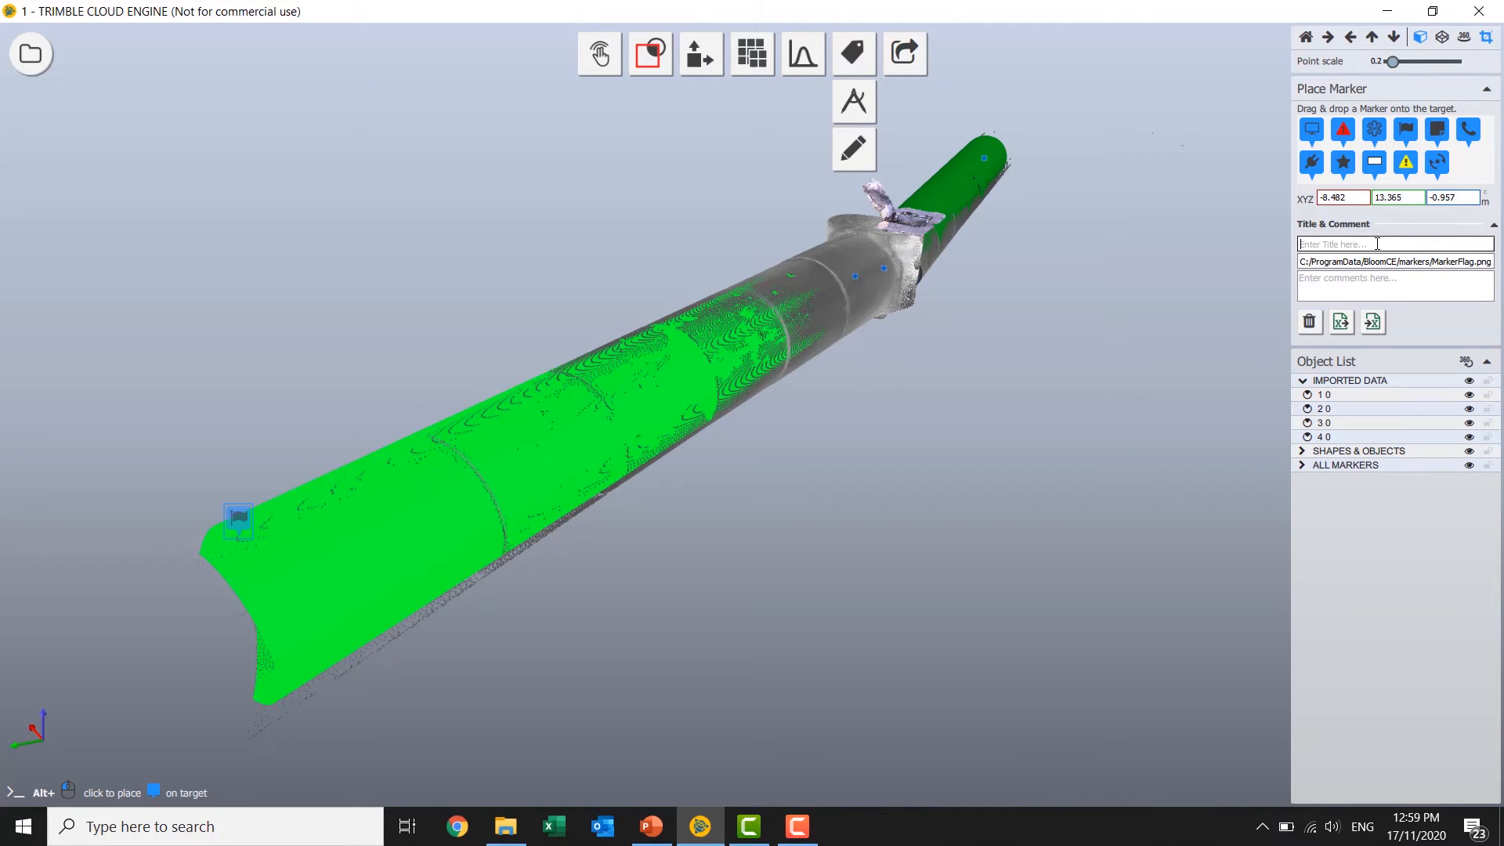
text(R = 1.016m)
click(1062, 403)
Attach Example Plans.pdf from the SX10 + X7 inverted_TDX folder in File Explorer as a marker on the manhole cover.
mouse_move(1062, 403)
mouse_down()
mouse_move(862, 445)
mouse_move(698, 445)
mouse_move(860, 440)
mouse_up()
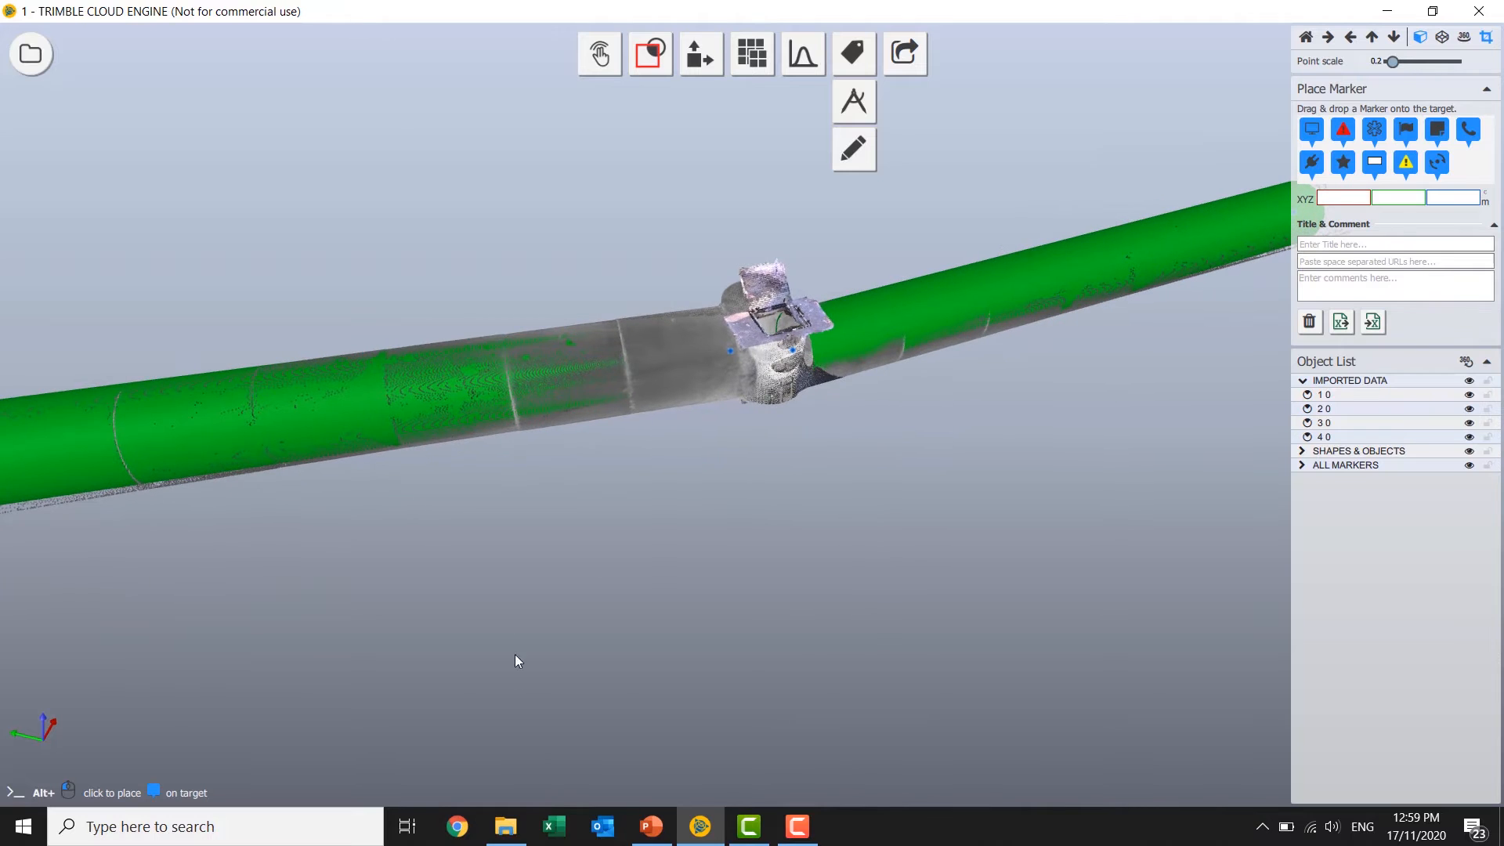
click(515, 824)
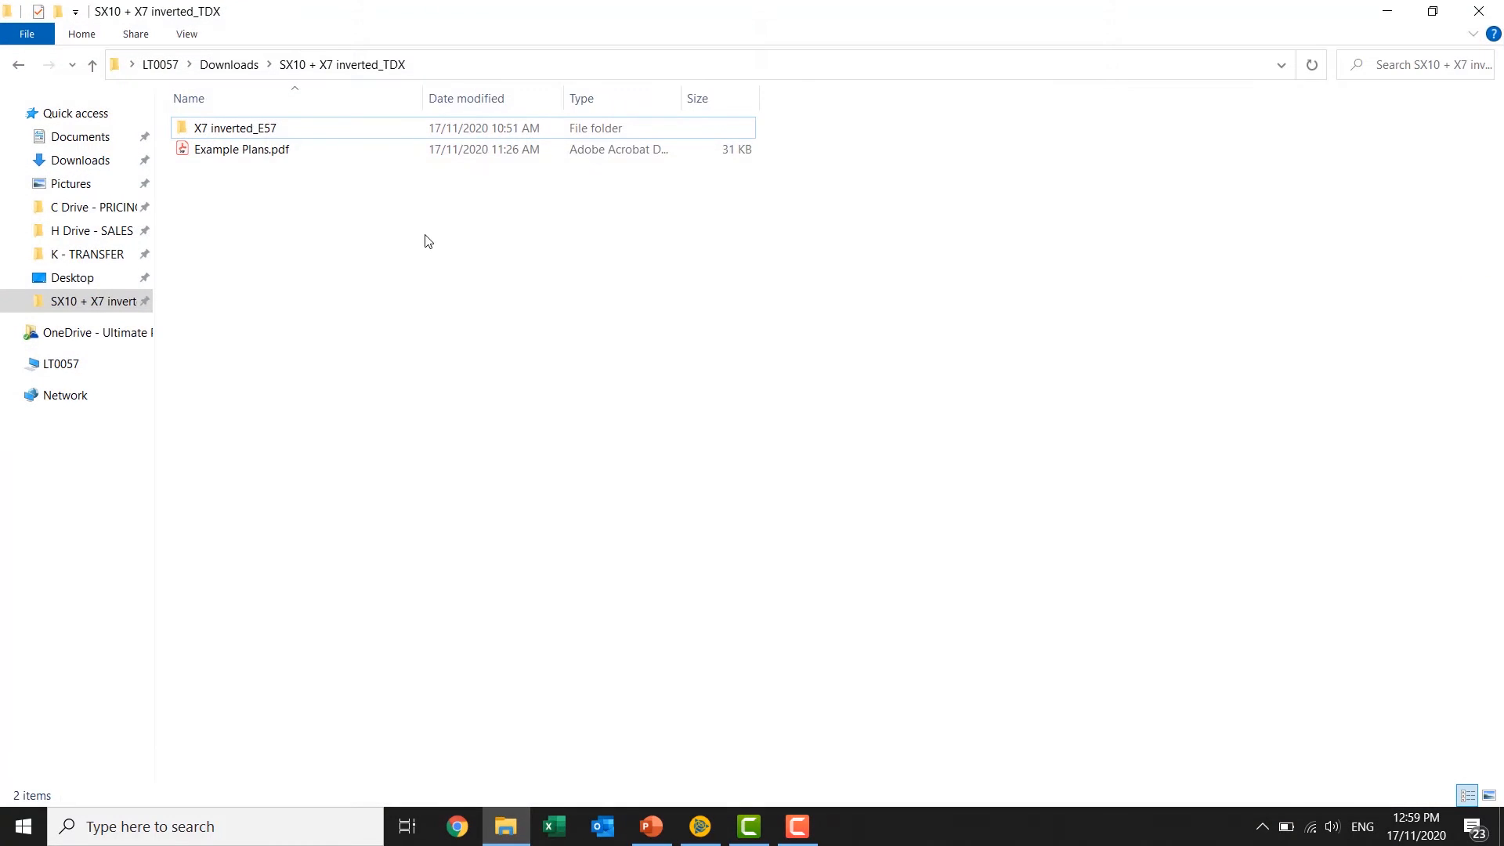
drag(527, 17, 1435, 276)
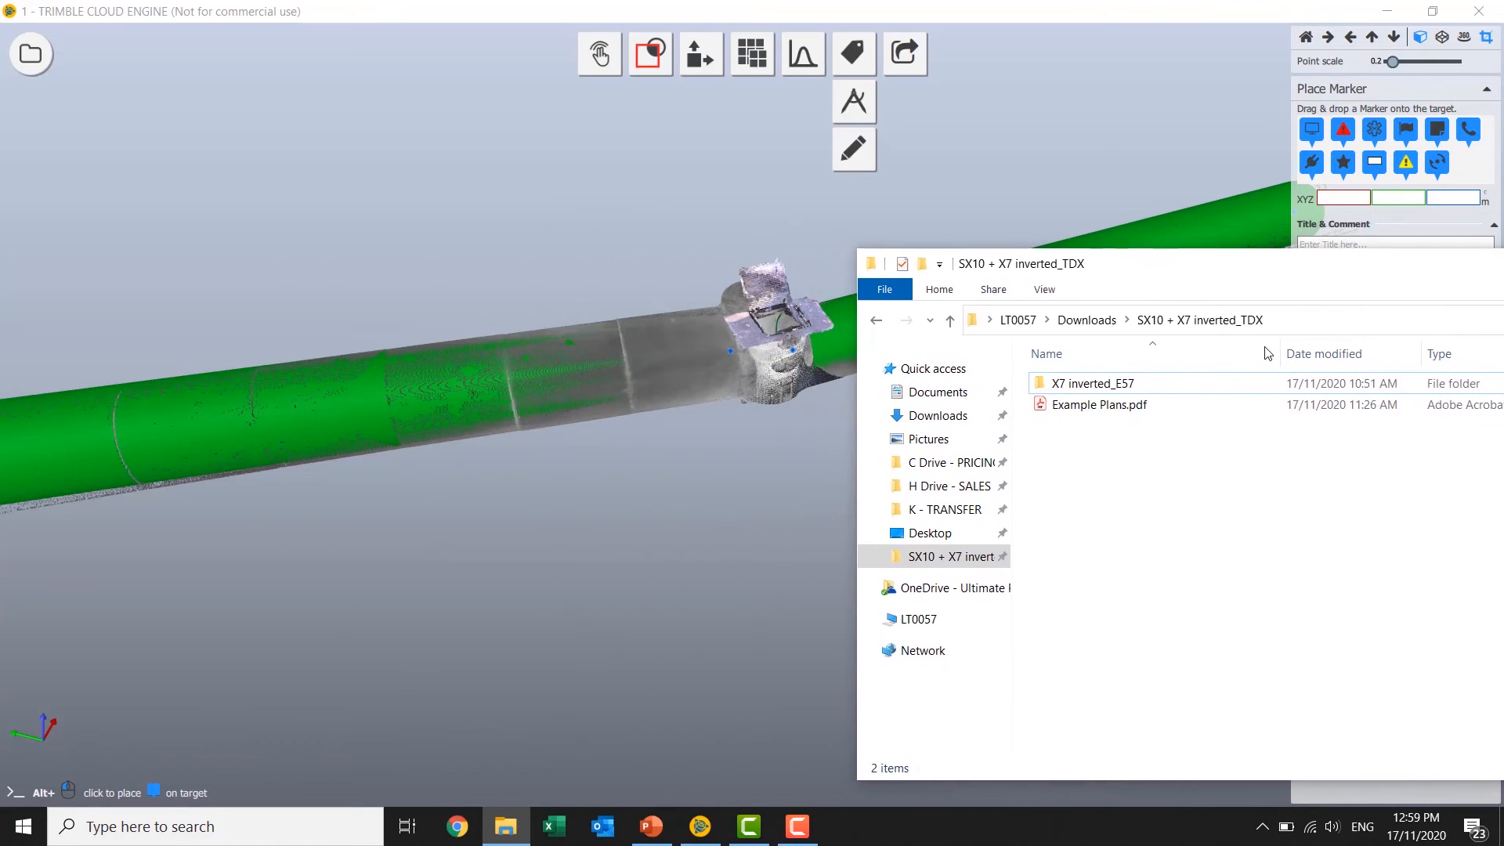
click(1142, 424)
drag(1108, 410, 770, 308)
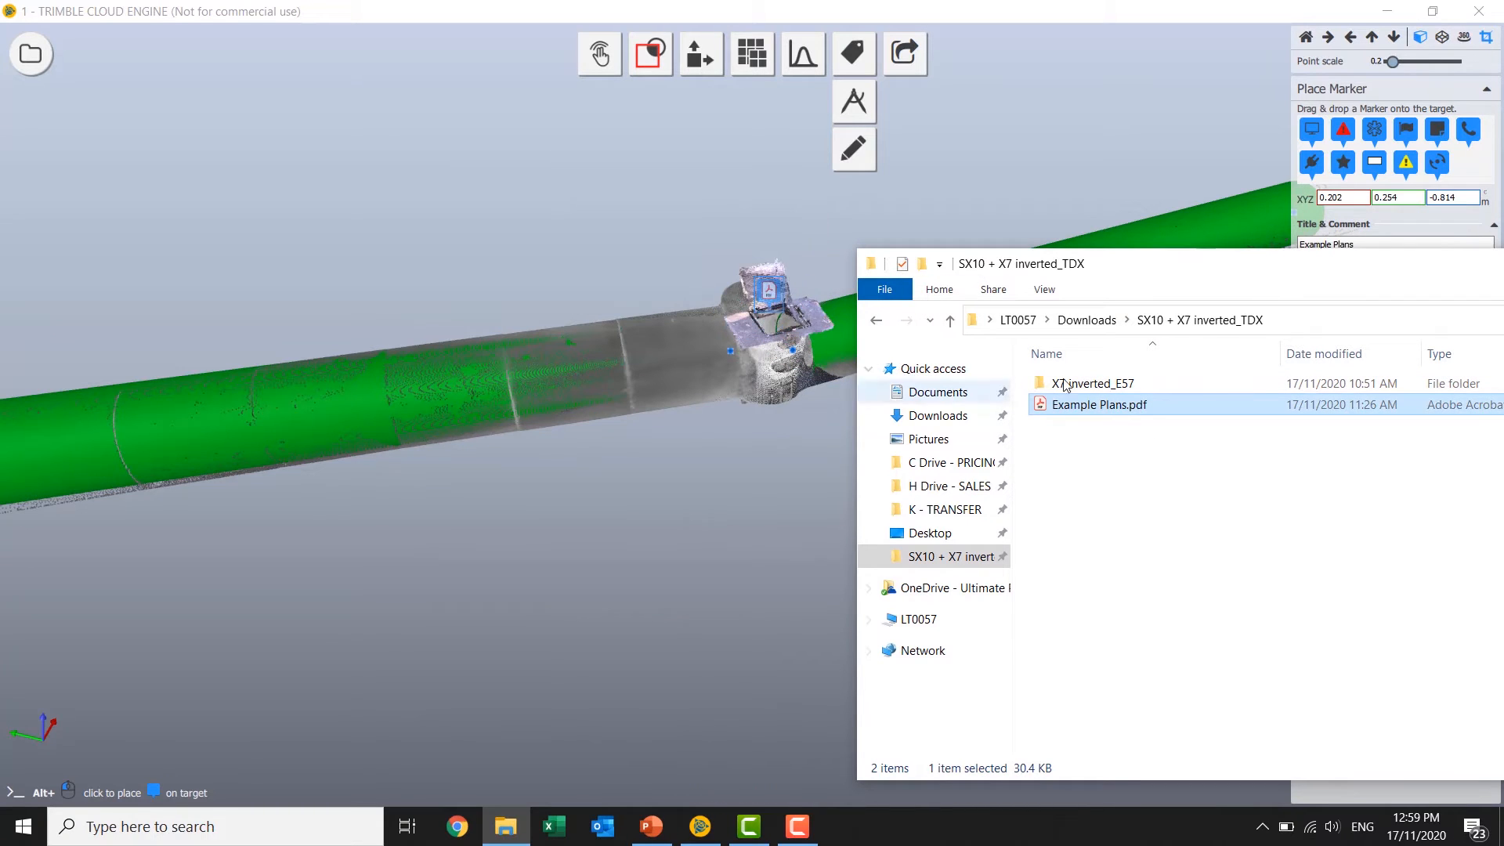
drag(1299, 269, 470, 255)
click(1194, 261)
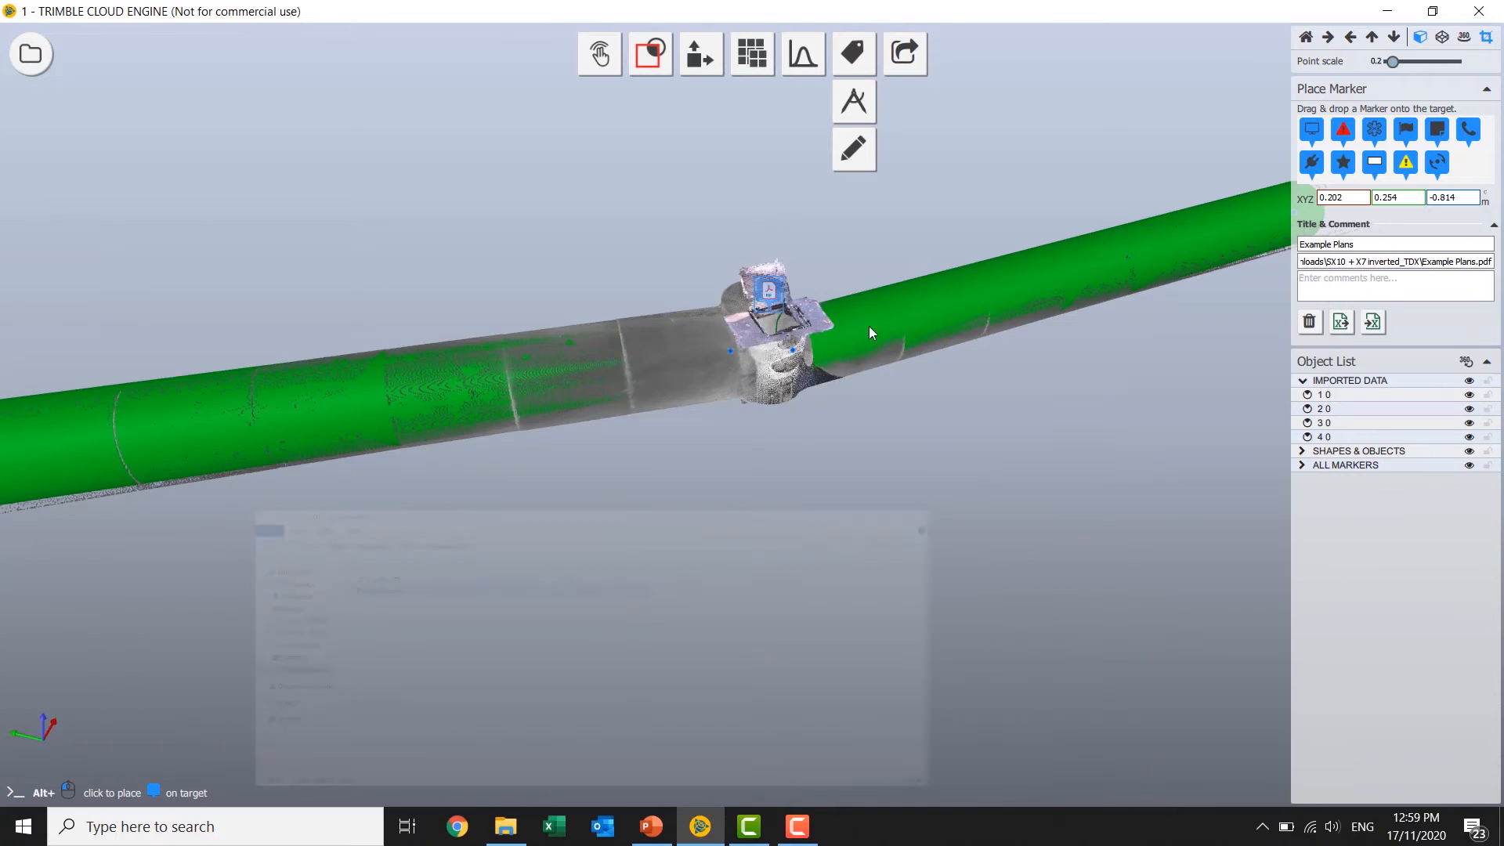
Create a shareable 360 view of the project with Content Sharing at Medium shared point cloud size.
mouse_move(916, 390)
mouse_down()
mouse_move(814, 420)
mouse_move(586, 421)
mouse_up()
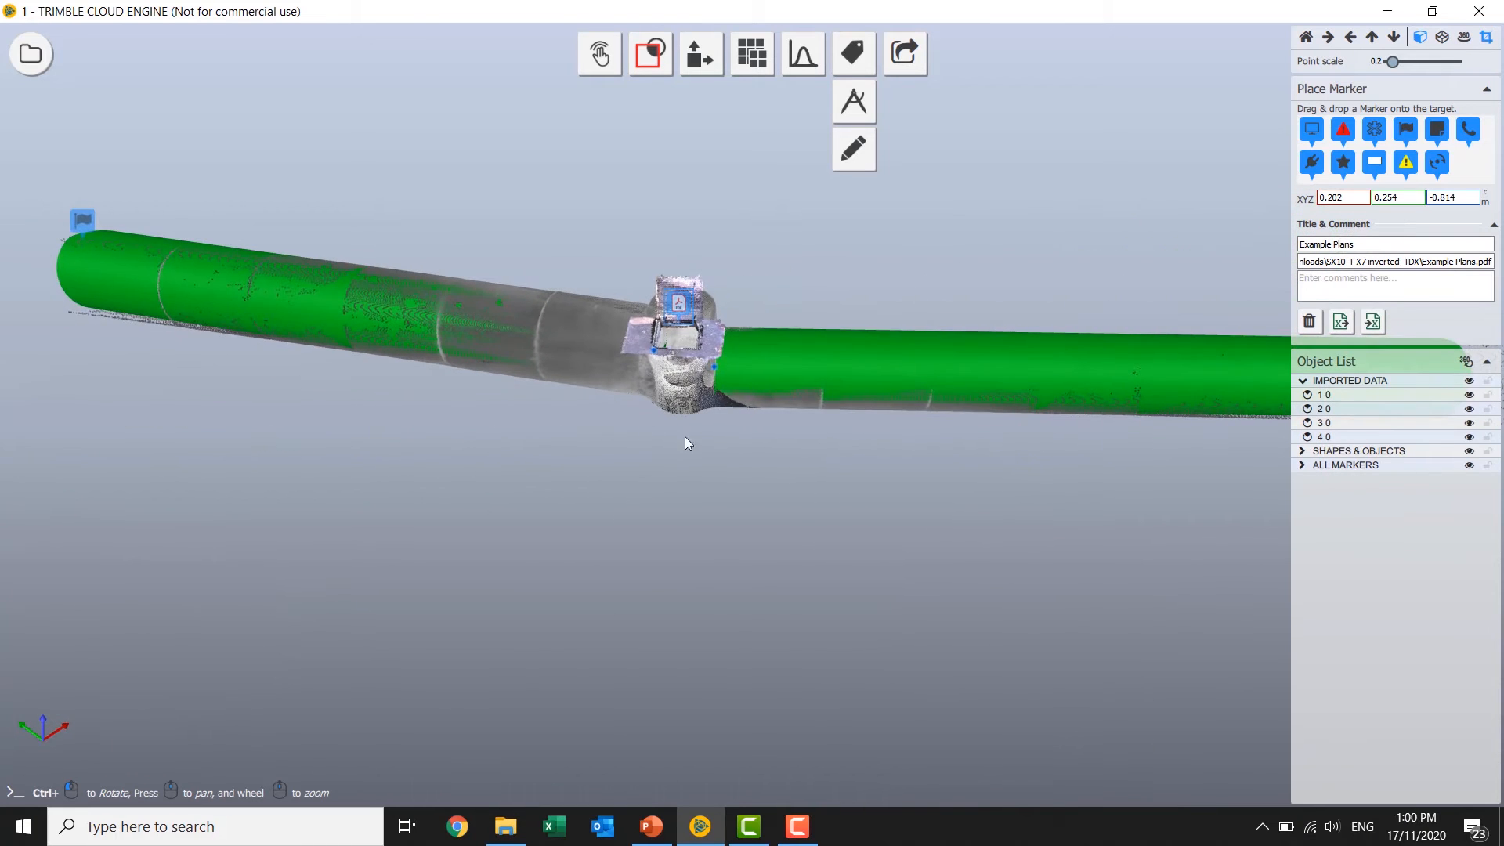
drag(685, 436, 580, 446)
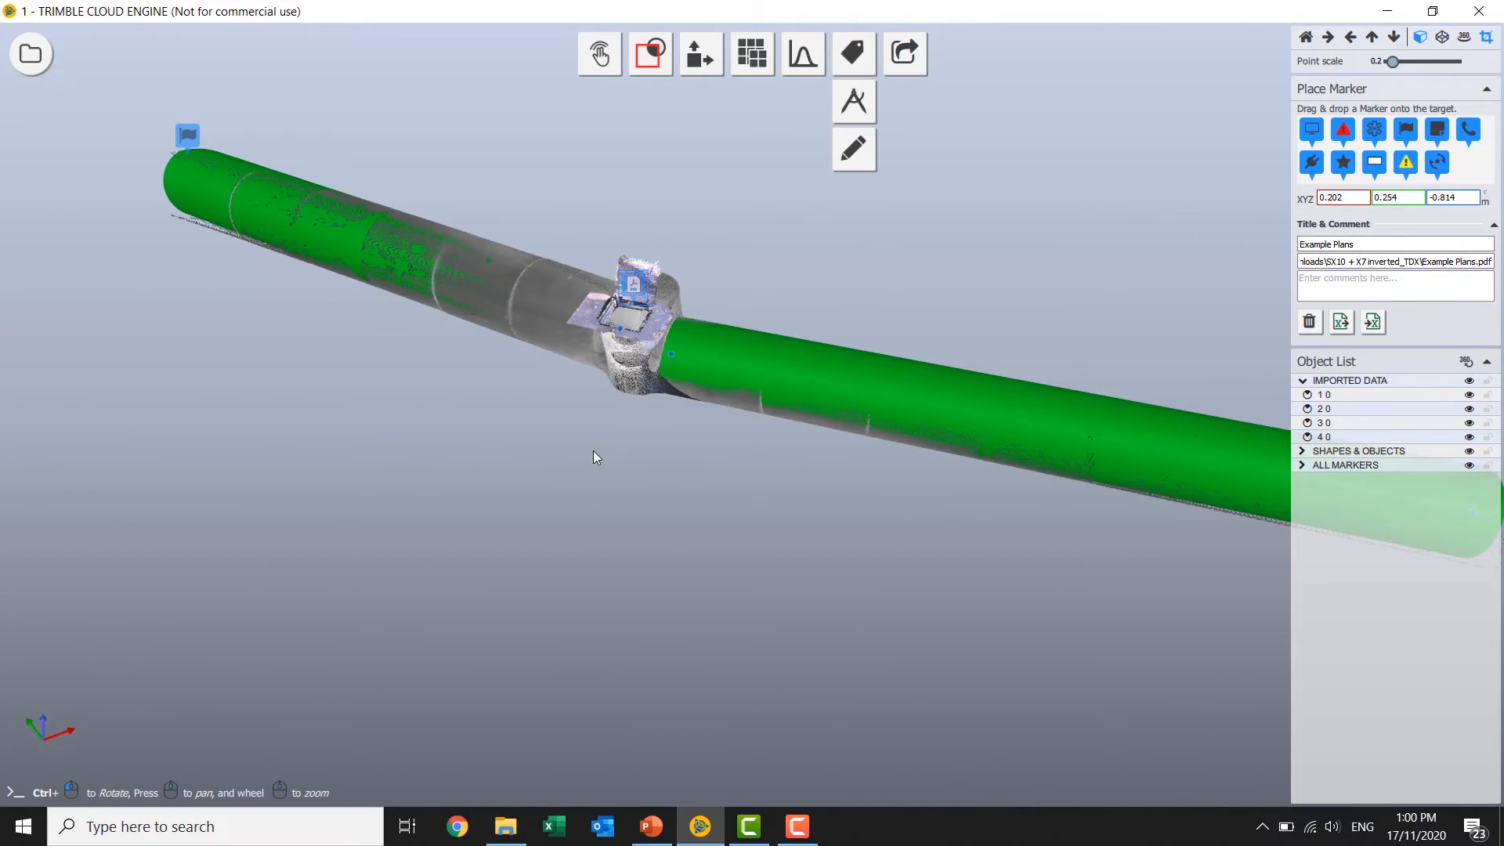
drag(725, 504, 756, 577)
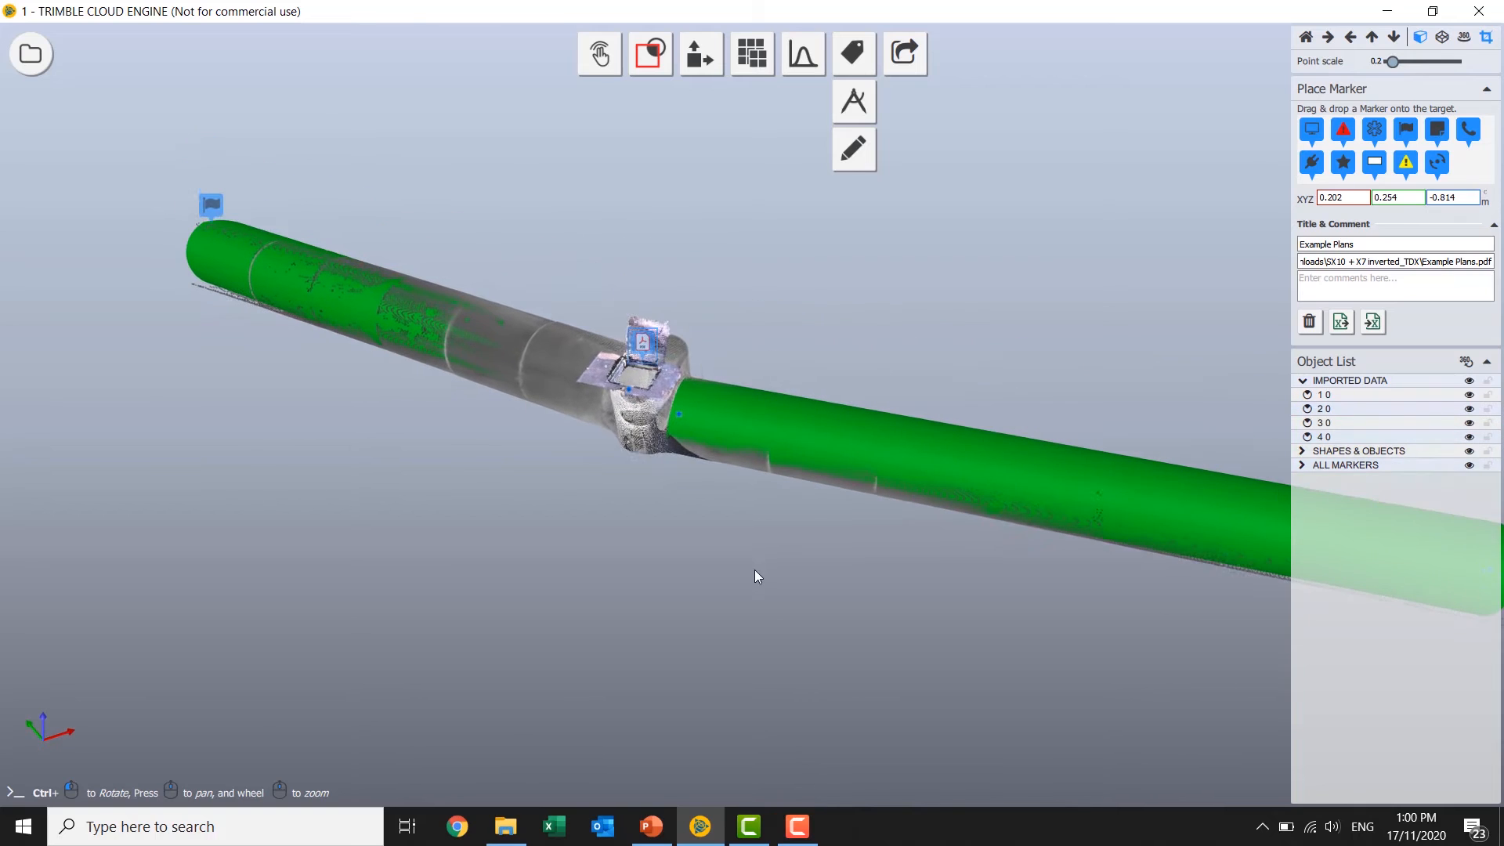
click(905, 53)
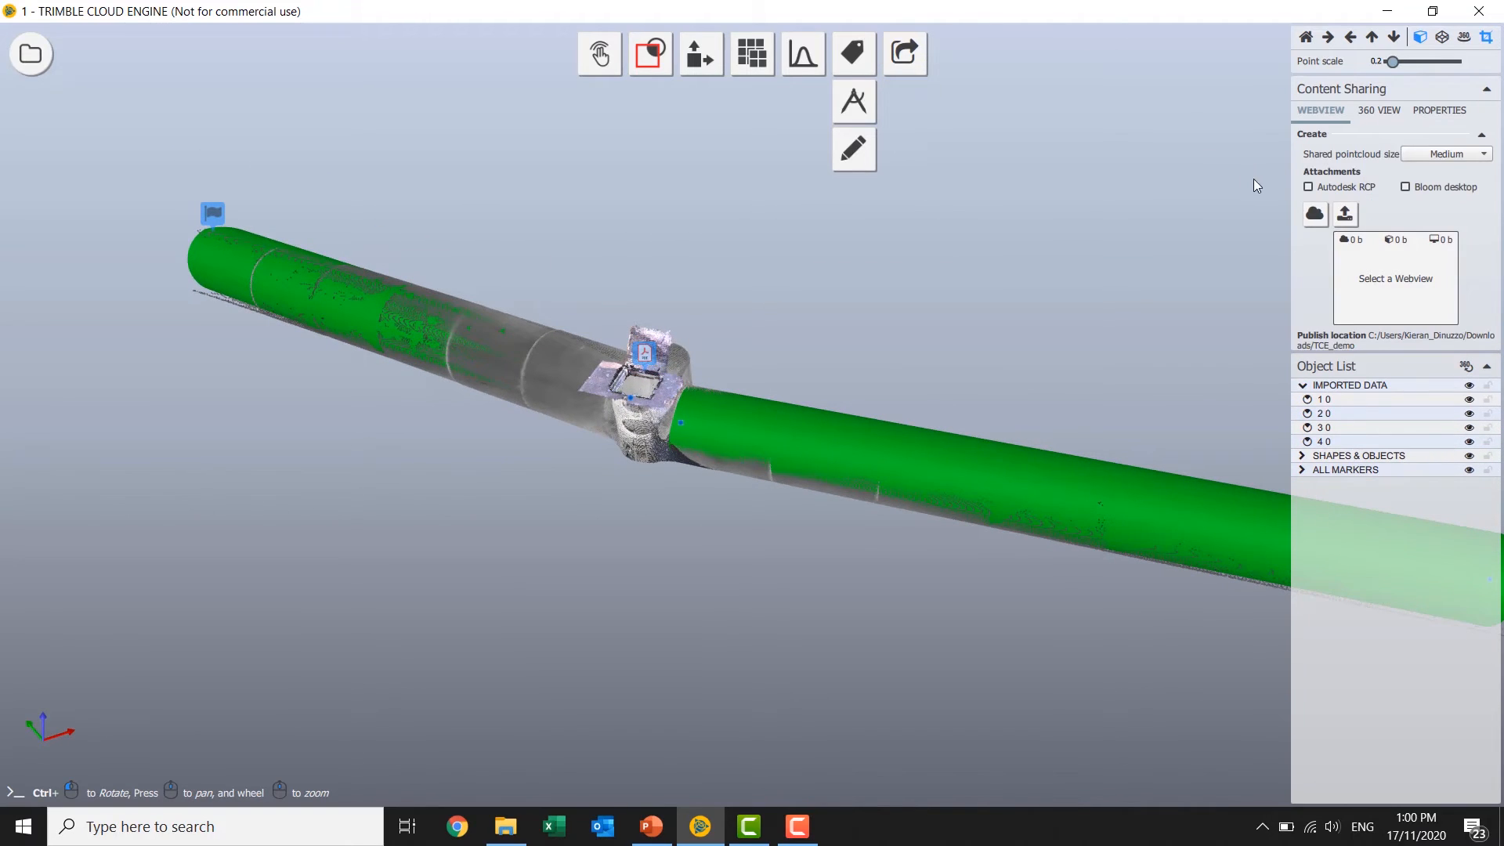
click(1375, 109)
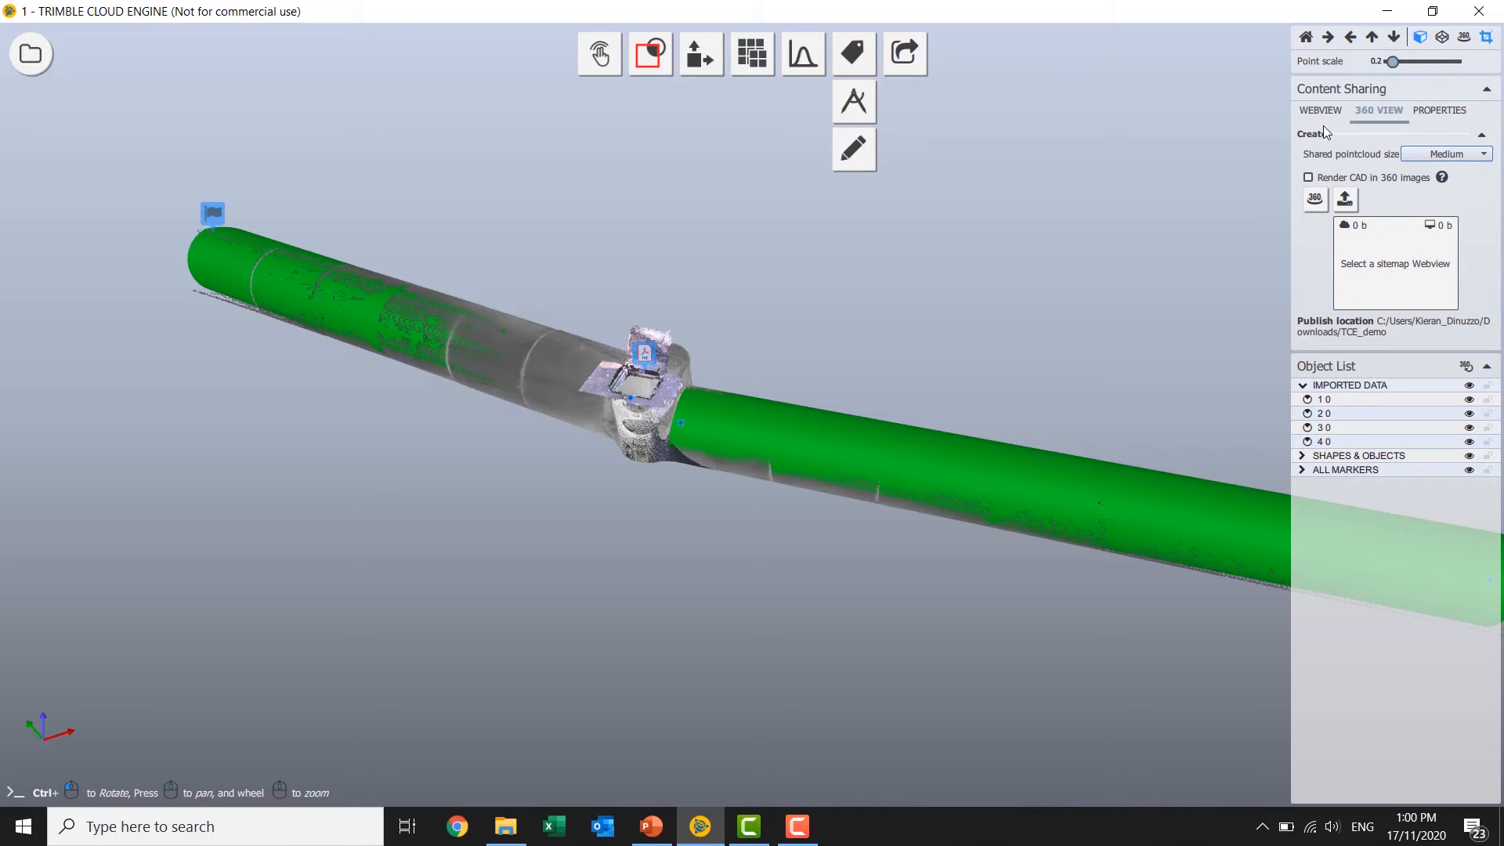
click(1314, 202)
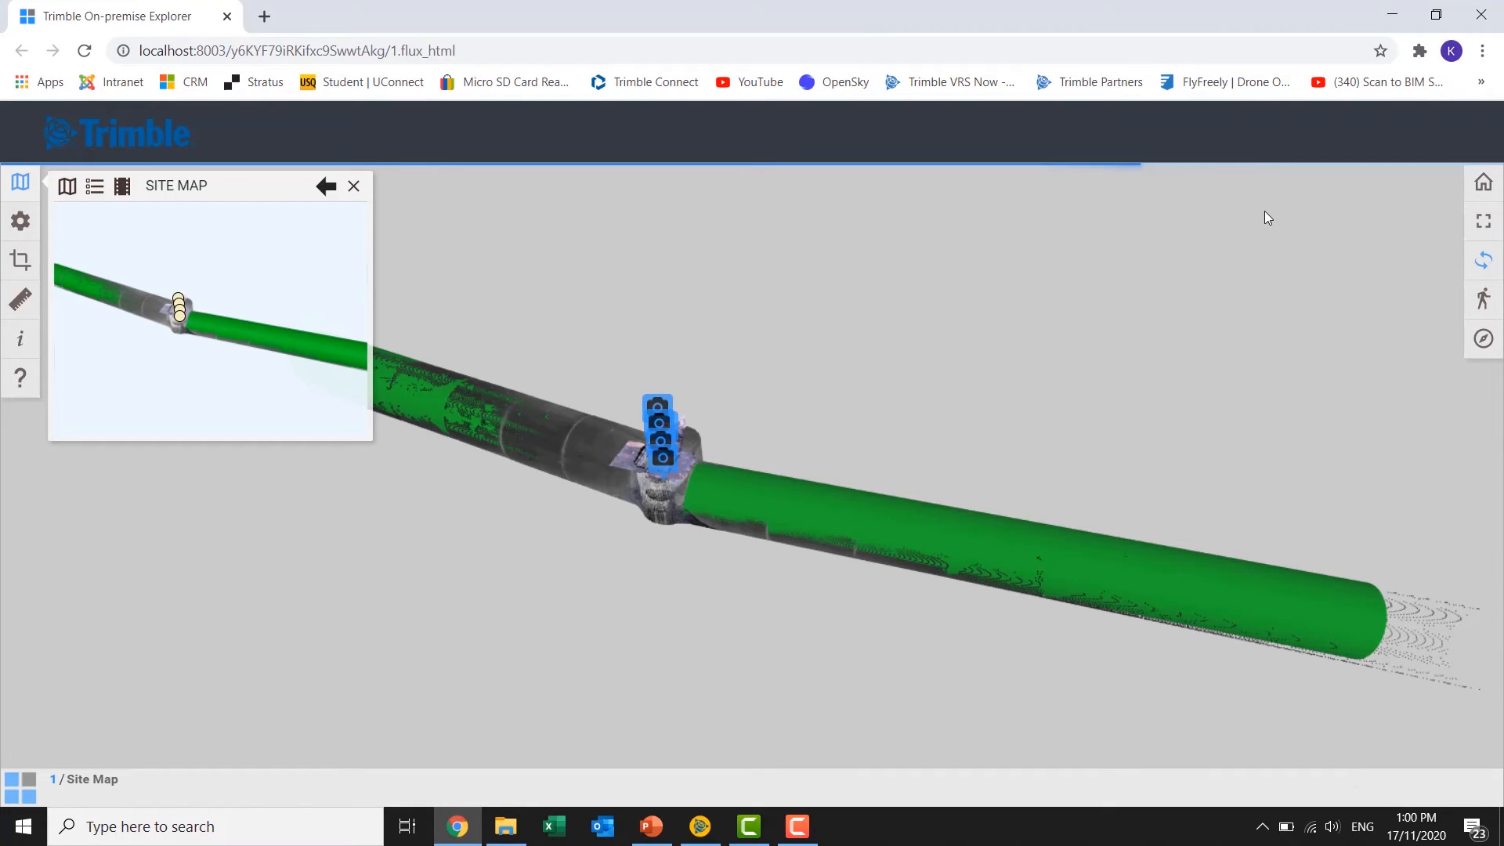
Show the published webview full screen without the site map and open the lowest scan station's 360 image.
click(1483, 220)
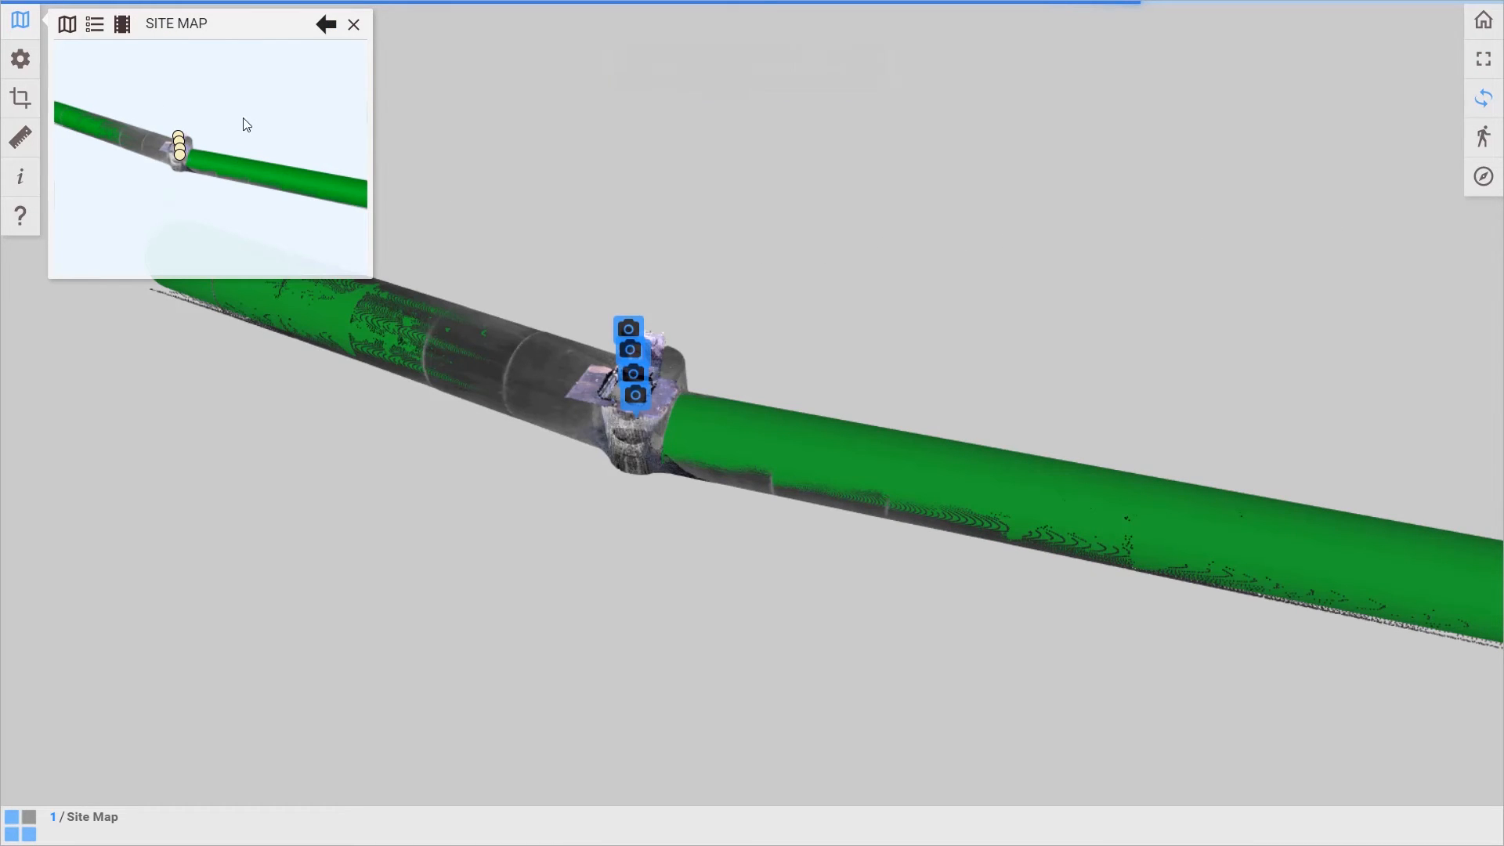
click(354, 24)
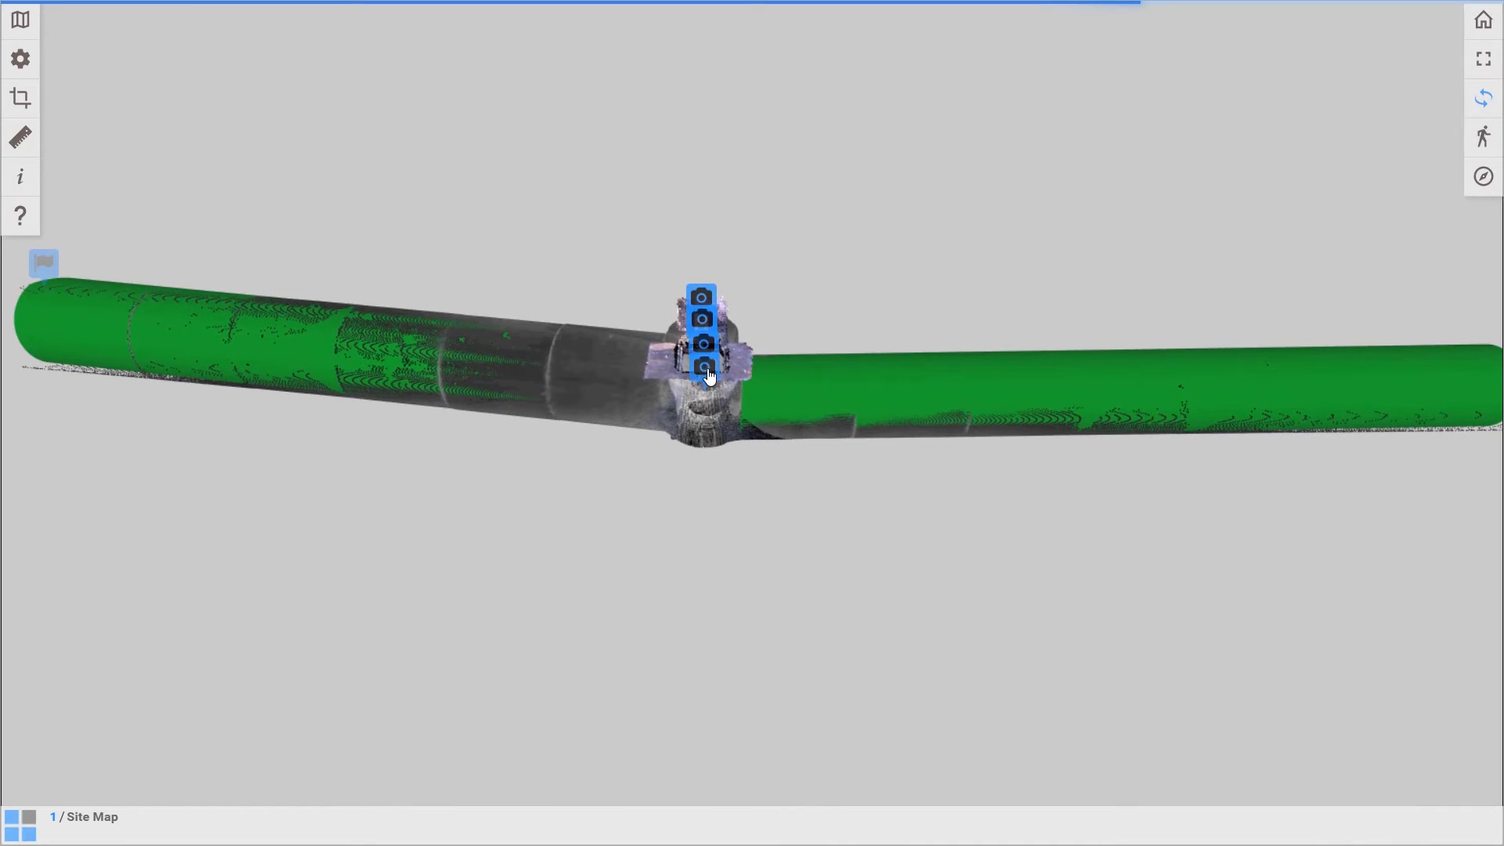
click(714, 388)
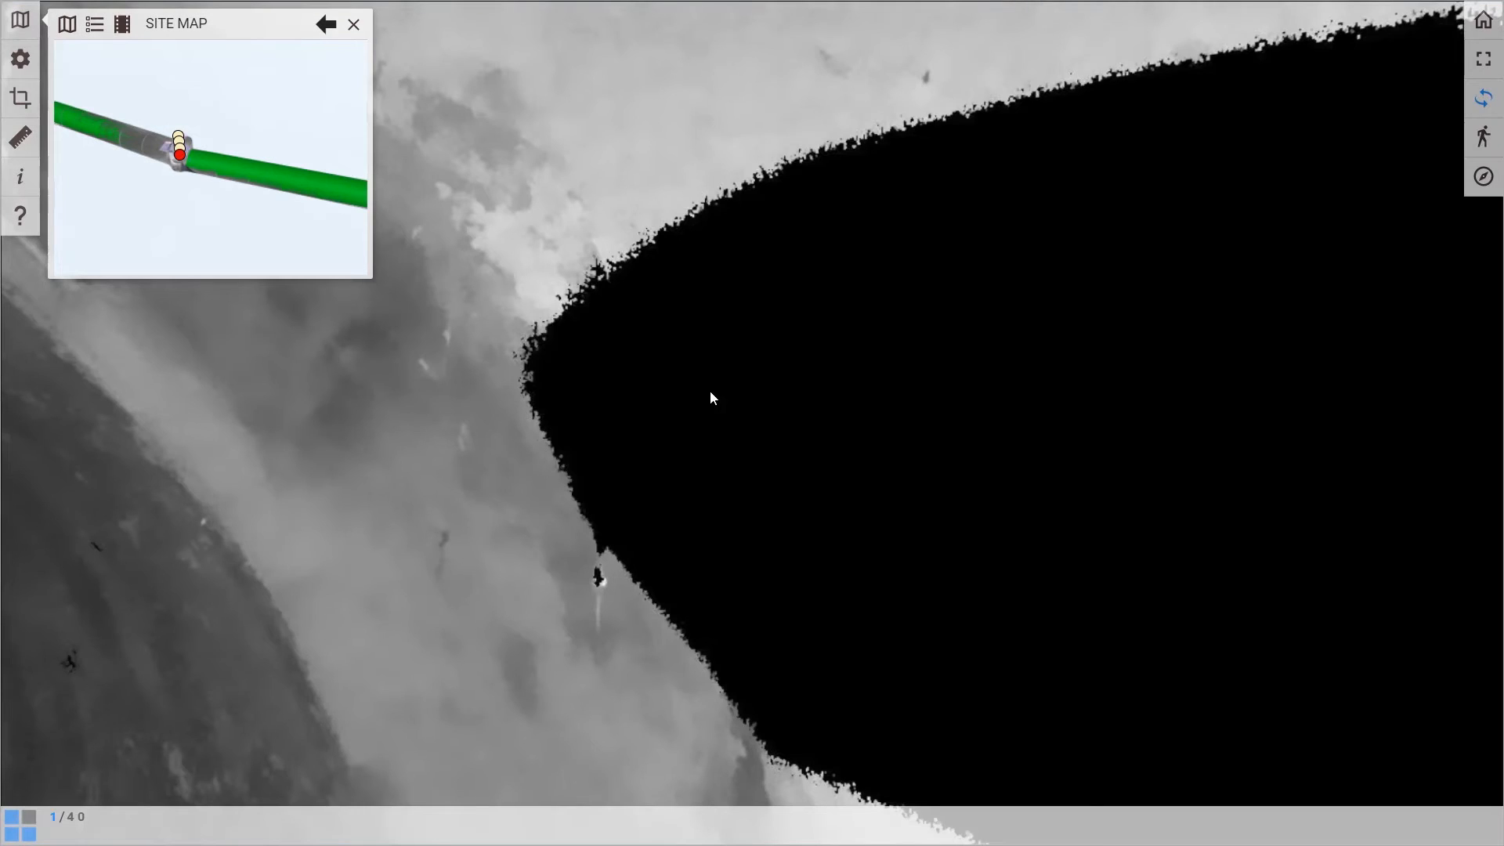
Examine the pipe openings, the floor debris and the flagged pipe end around the scan station's 360 image.
drag(543, 456, 1159, 310)
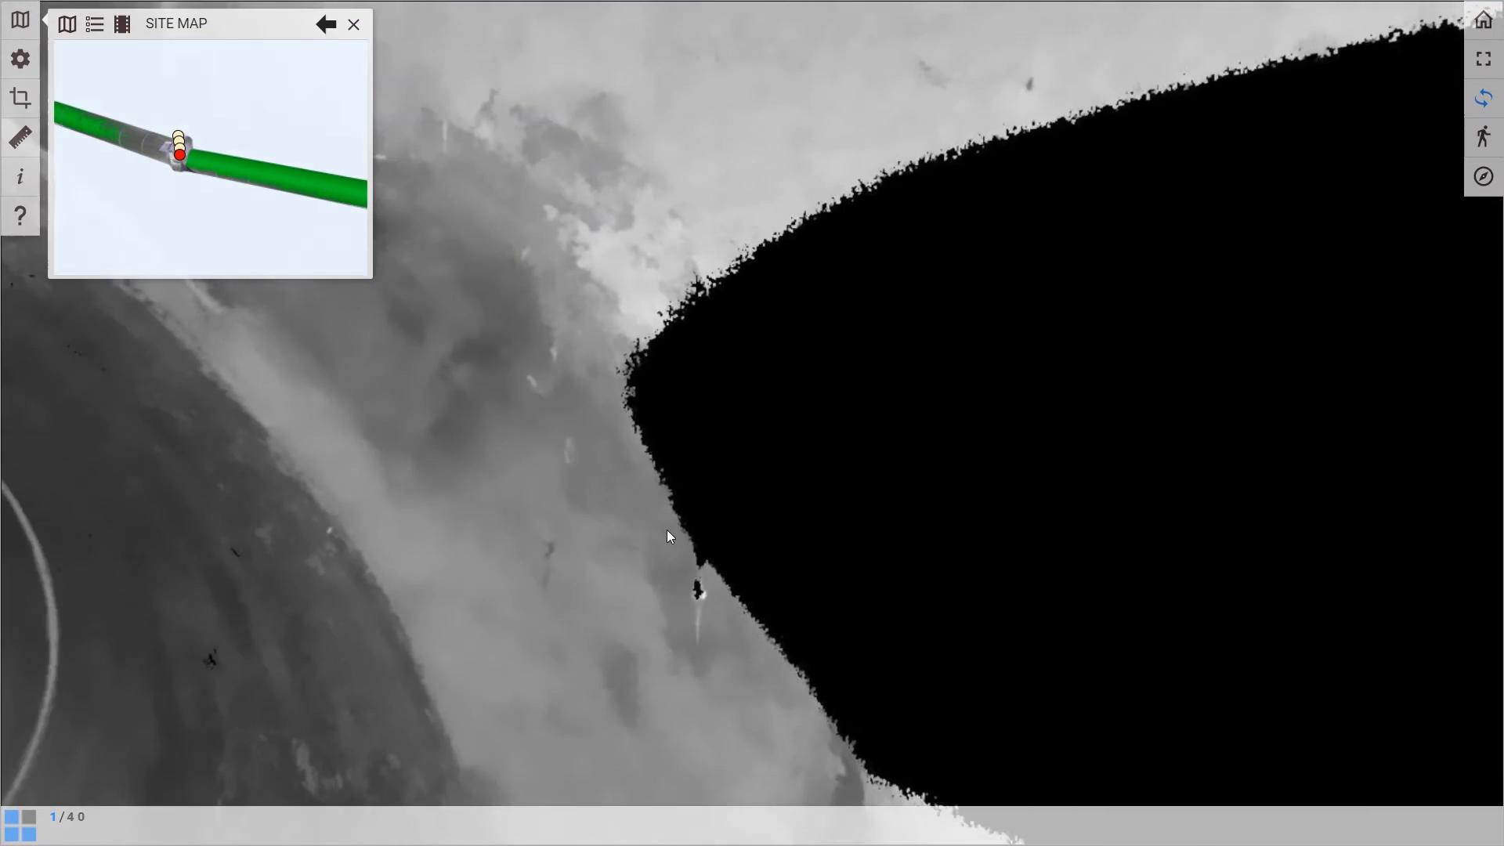
drag(668, 534, 282, 627)
drag(773, 517, 1078, 461)
mouse_move(679, 462)
mouse_down()
mouse_move(829, 473)
mouse_move(247, 530)
mouse_up()
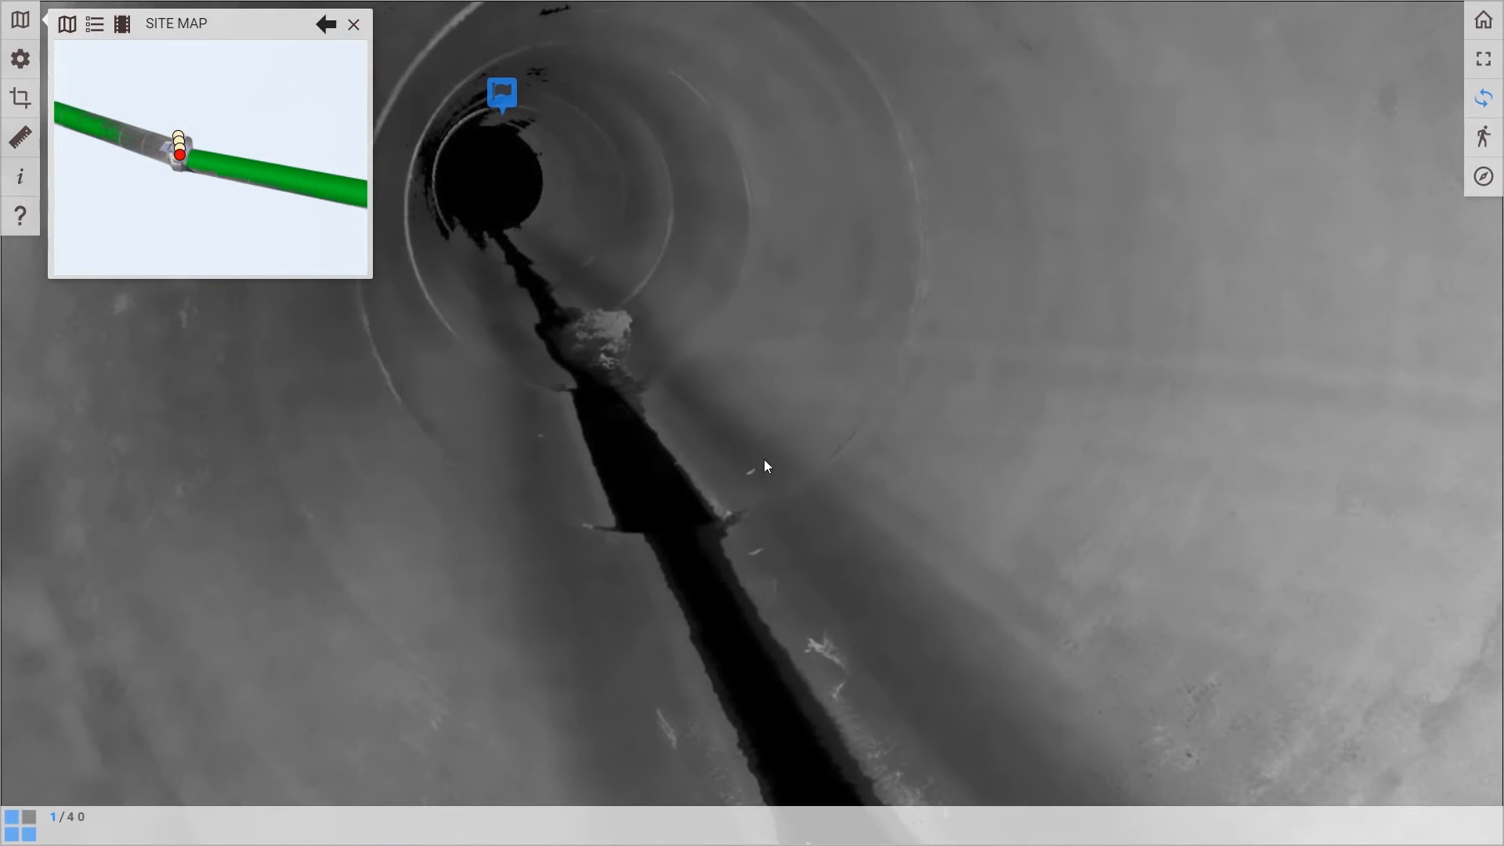
scroll(894, 574, up, 5)
drag(862, 505, 1210, 588)
drag(499, 449, 689, 517)
scroll(689, 517, down, 5)
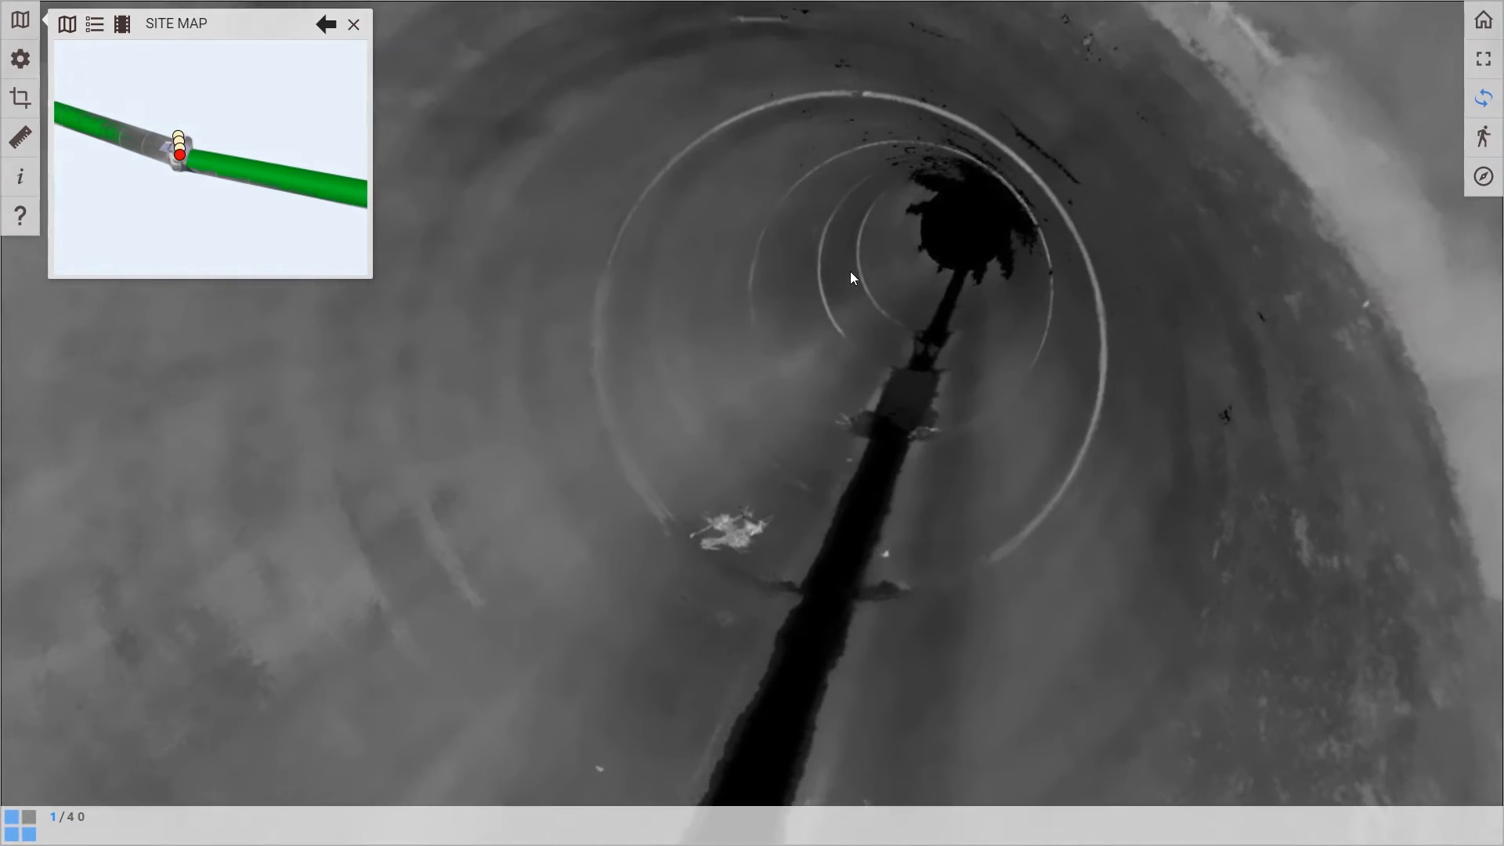
click(851, 272)
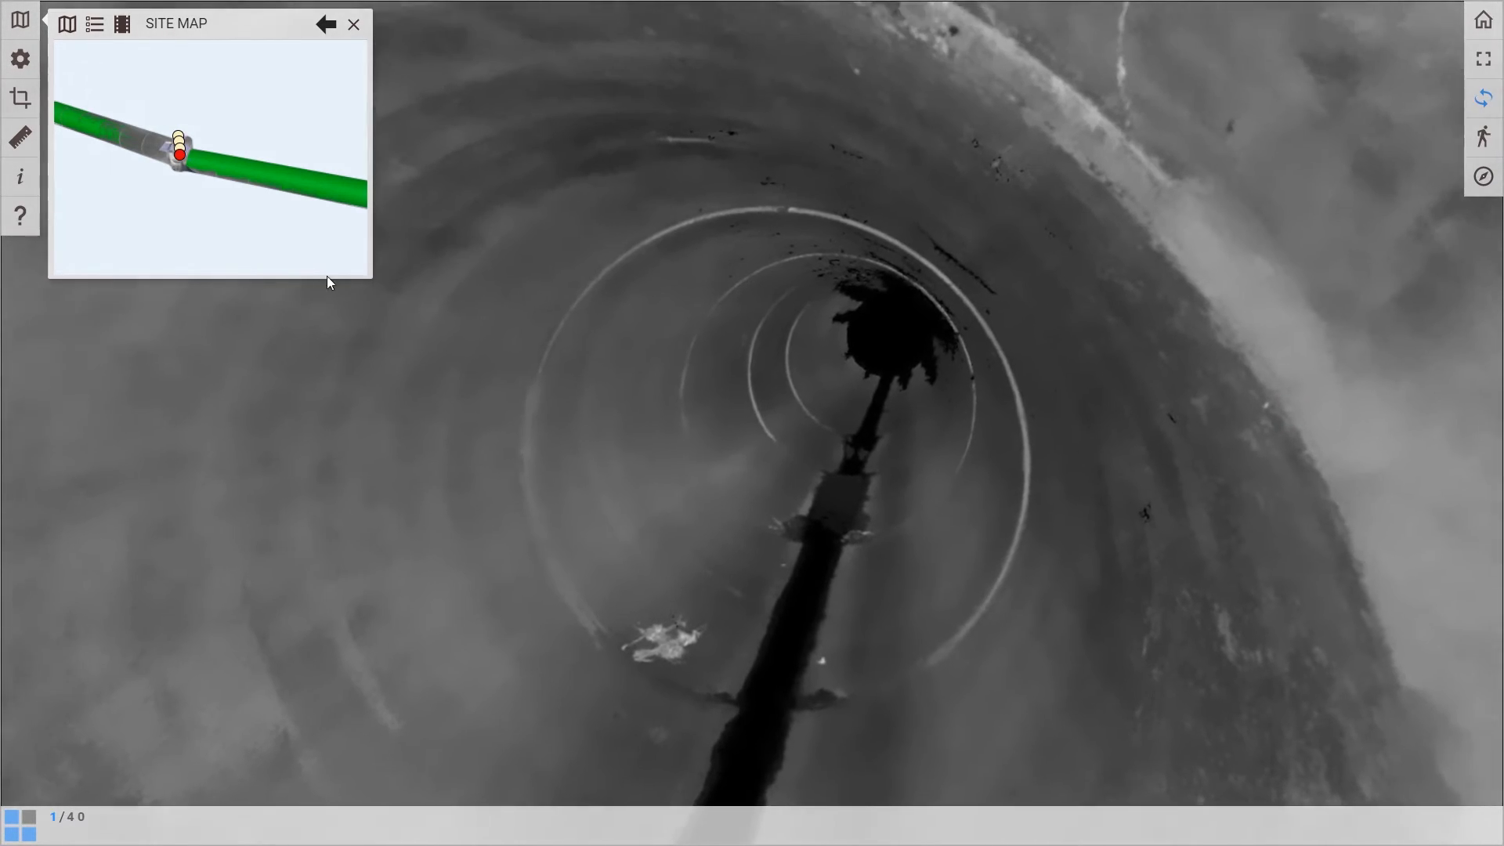
Switch from the 360 image to the 3D Site Map scene and close the site map window.
click(123, 25)
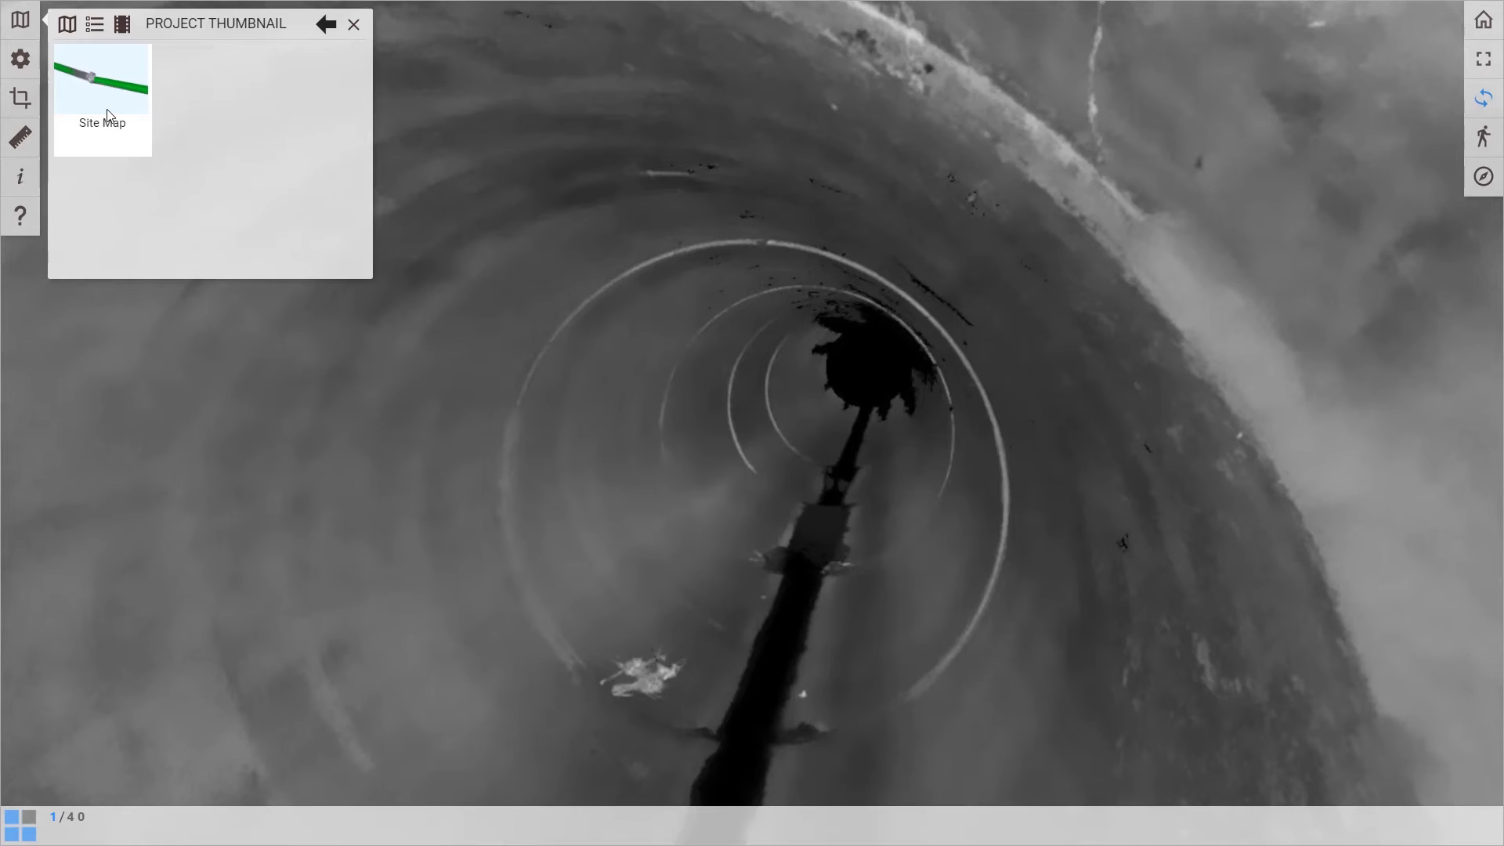
click(109, 116)
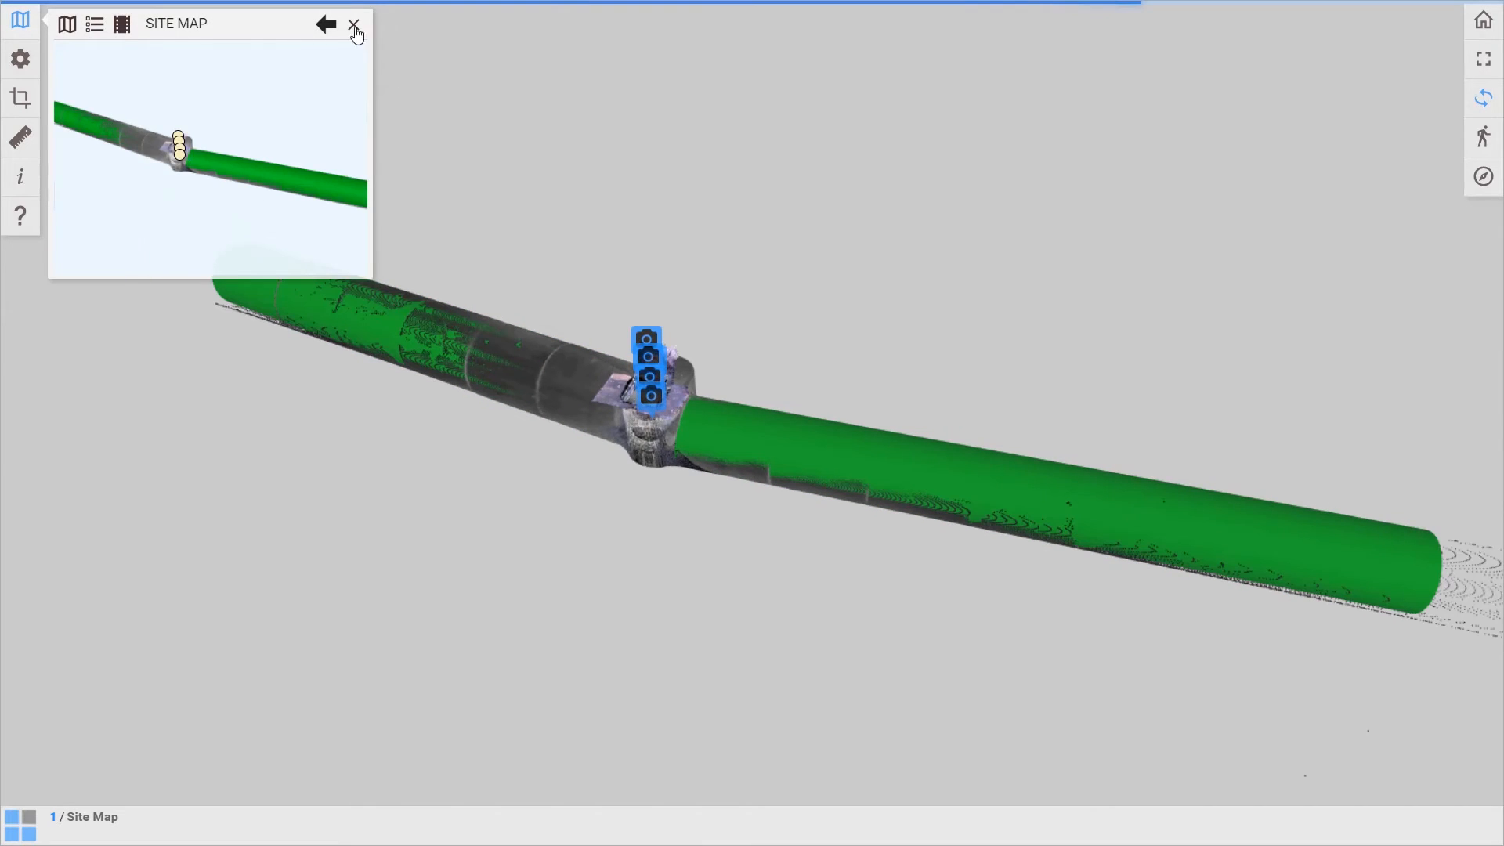
click(354, 26)
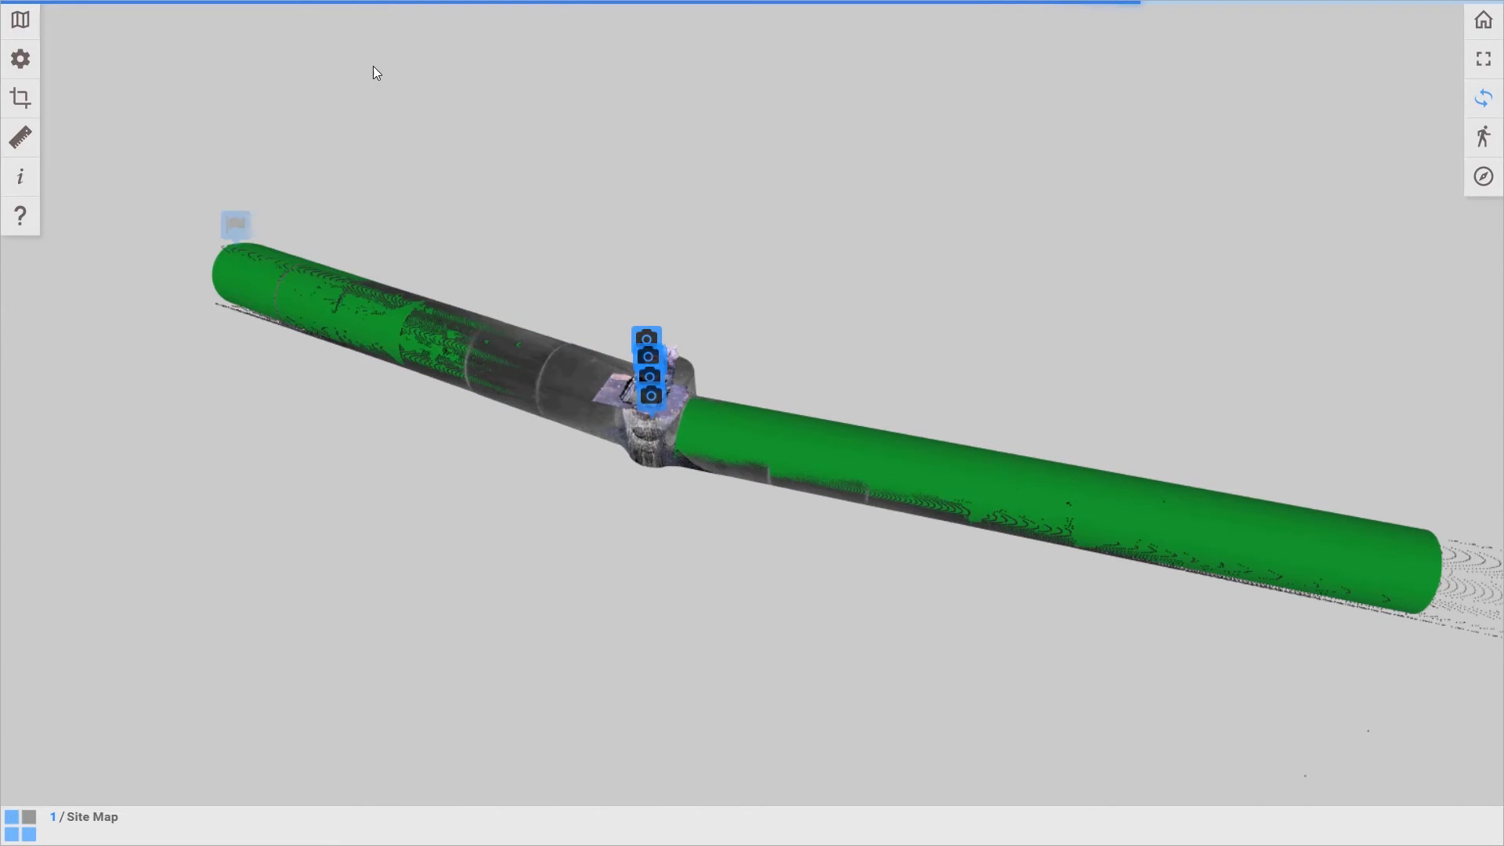
Hide the mesh so only the point cloud, markers and measurements are displayed, and close the display settings.
click(22, 60)
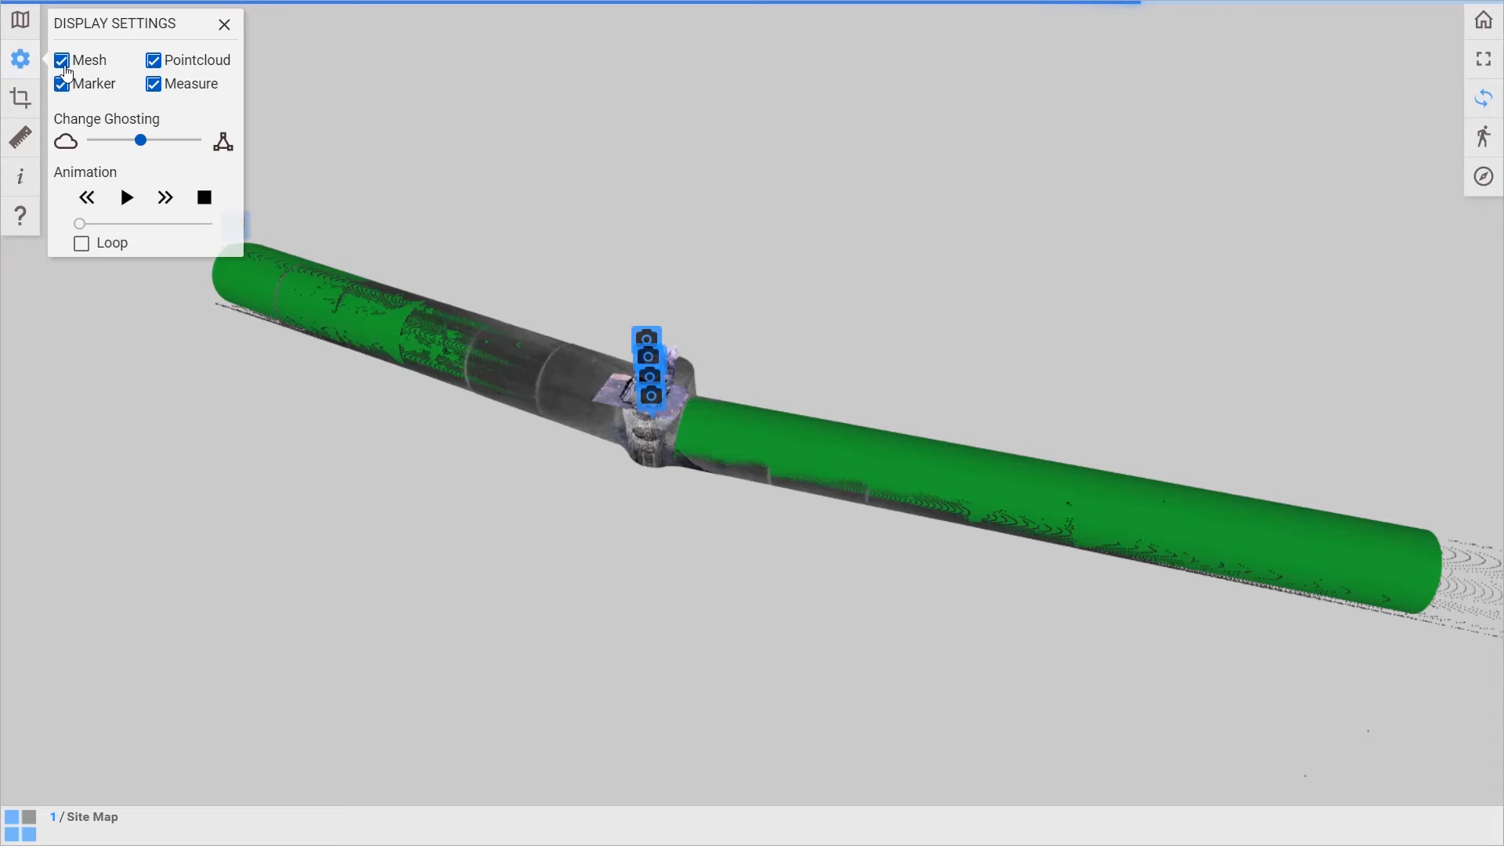
click(62, 60)
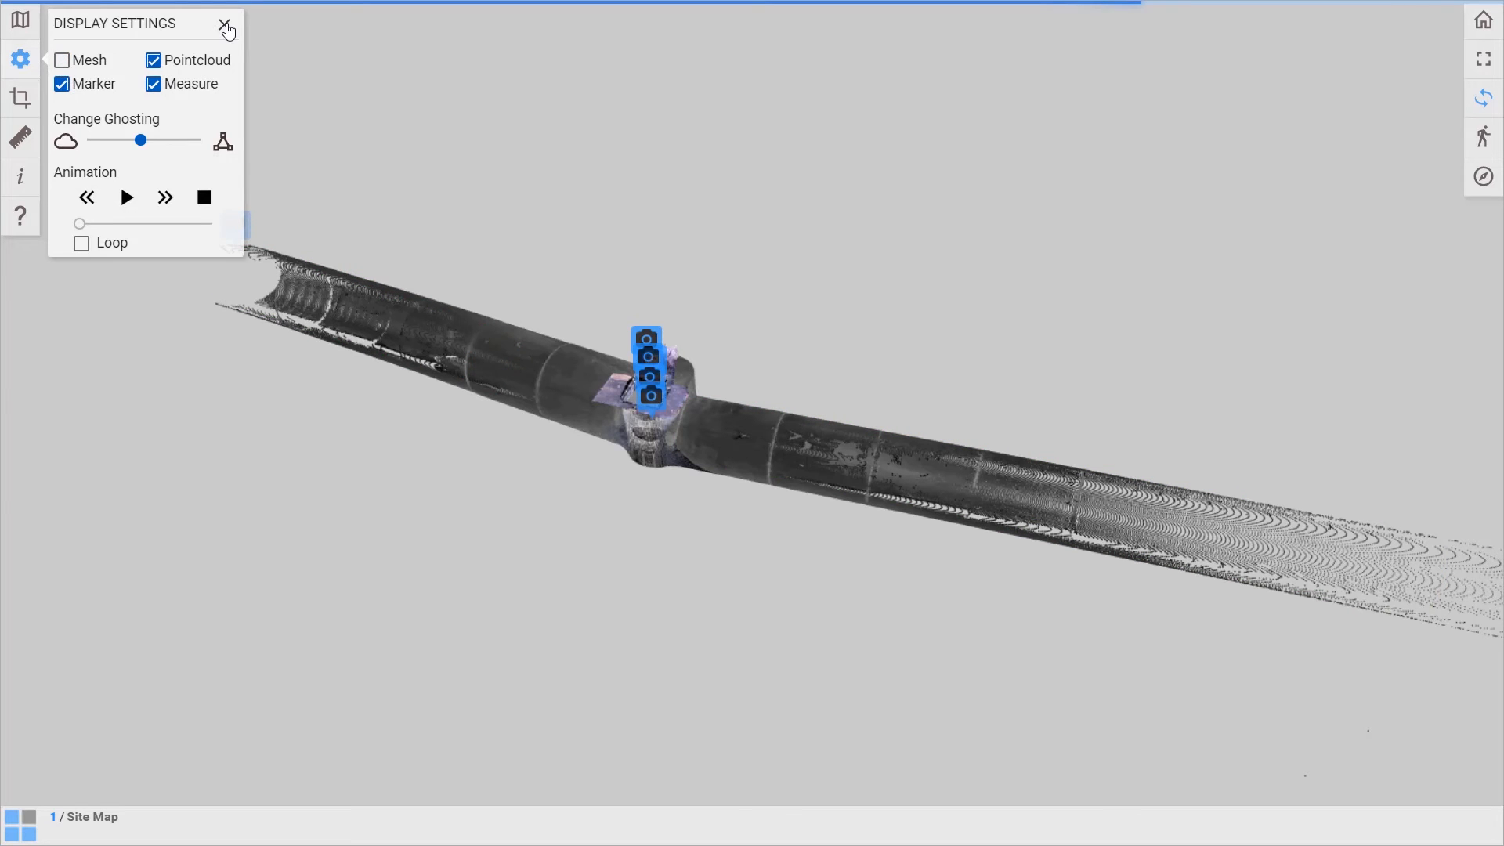
click(224, 26)
View the Example Plans.pdf attached to the manhole marker, then close it and return to the full-screen 3D scene.
scroll(639, 373, up, 10)
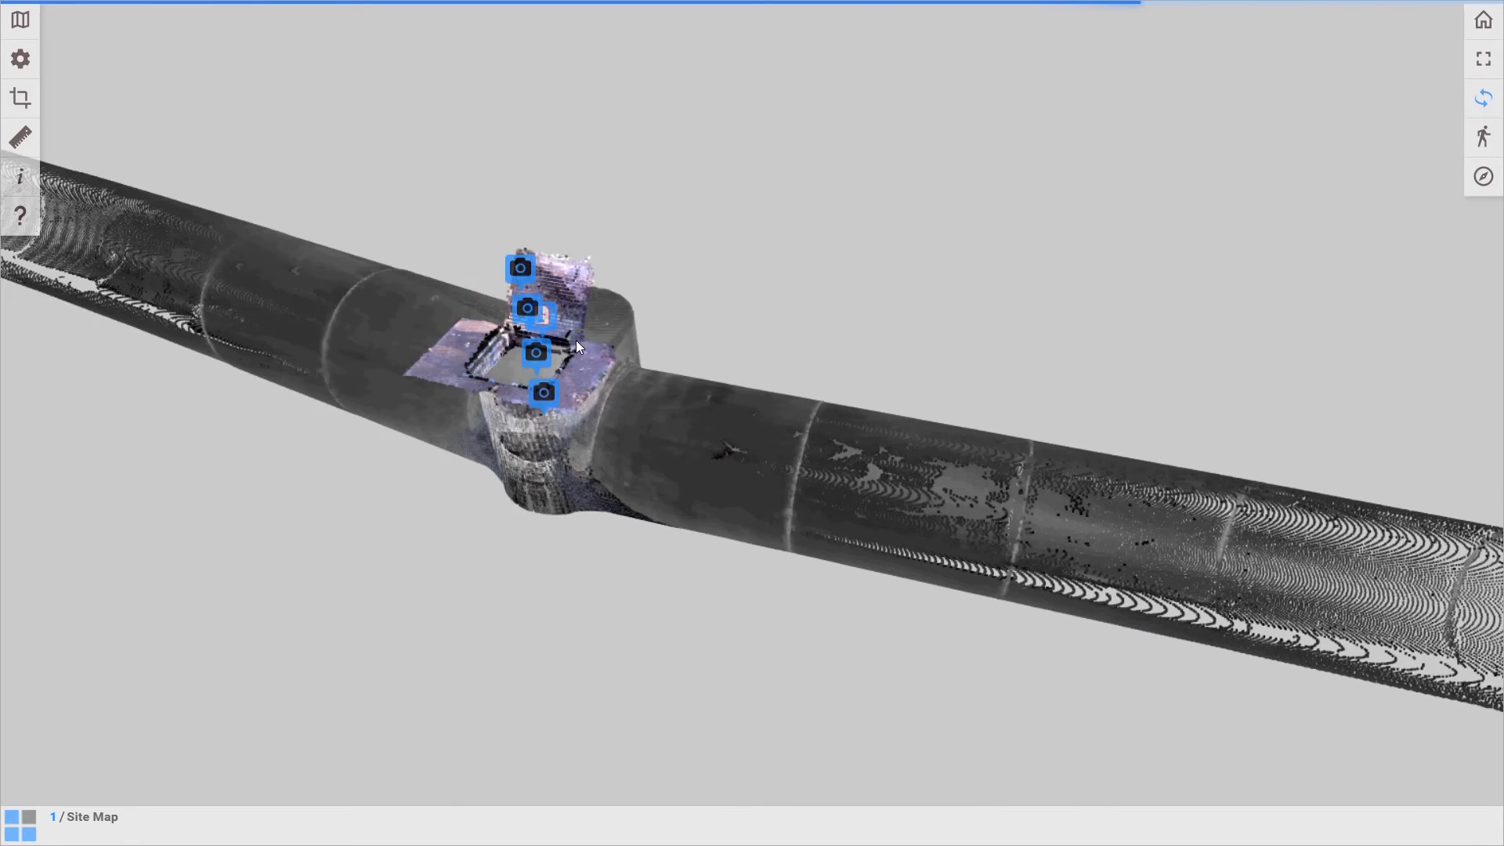
click(416, 265)
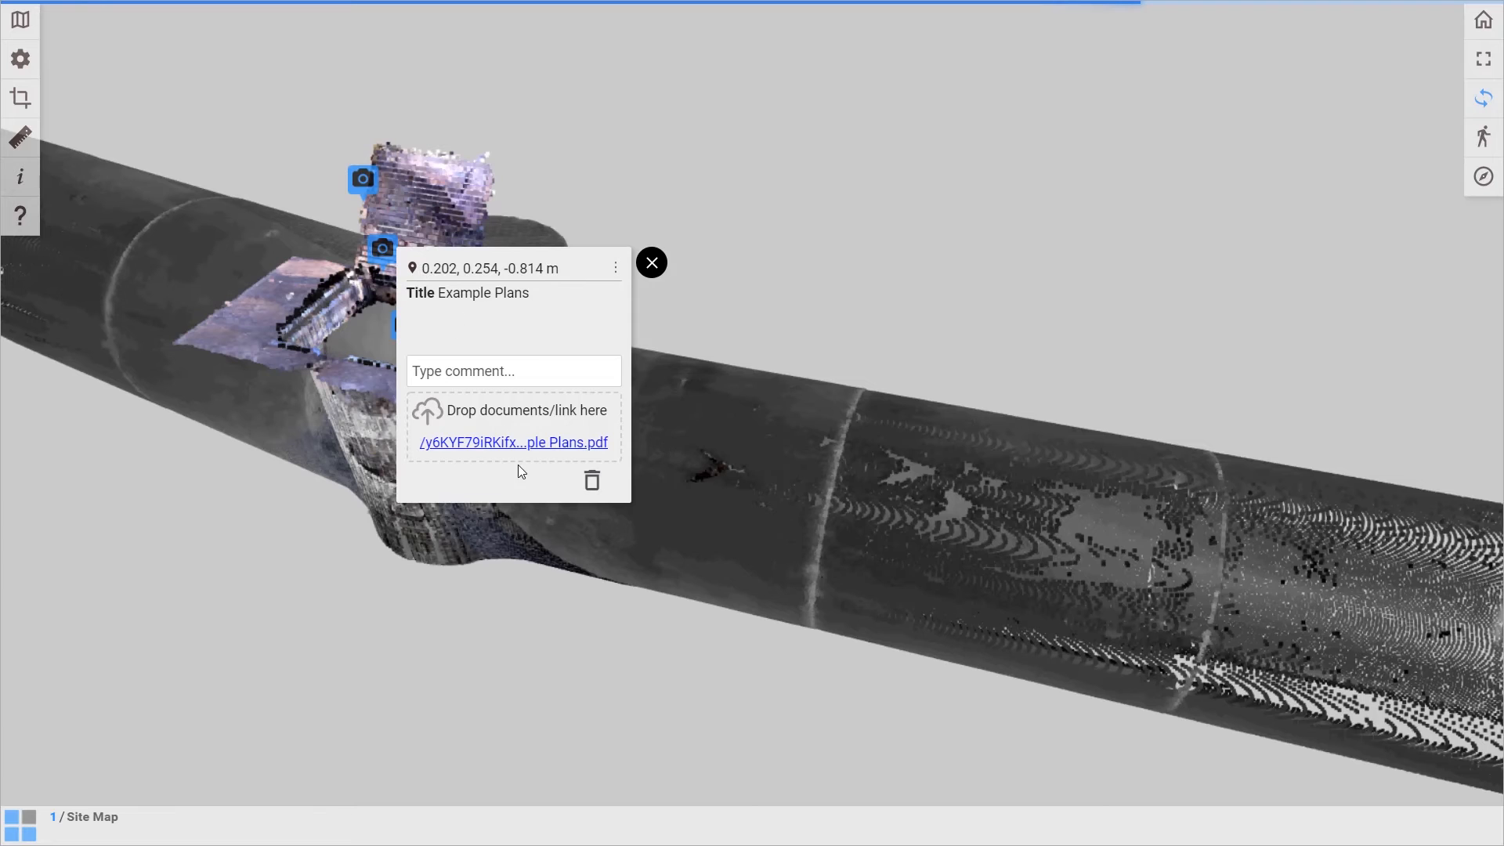
click(521, 442)
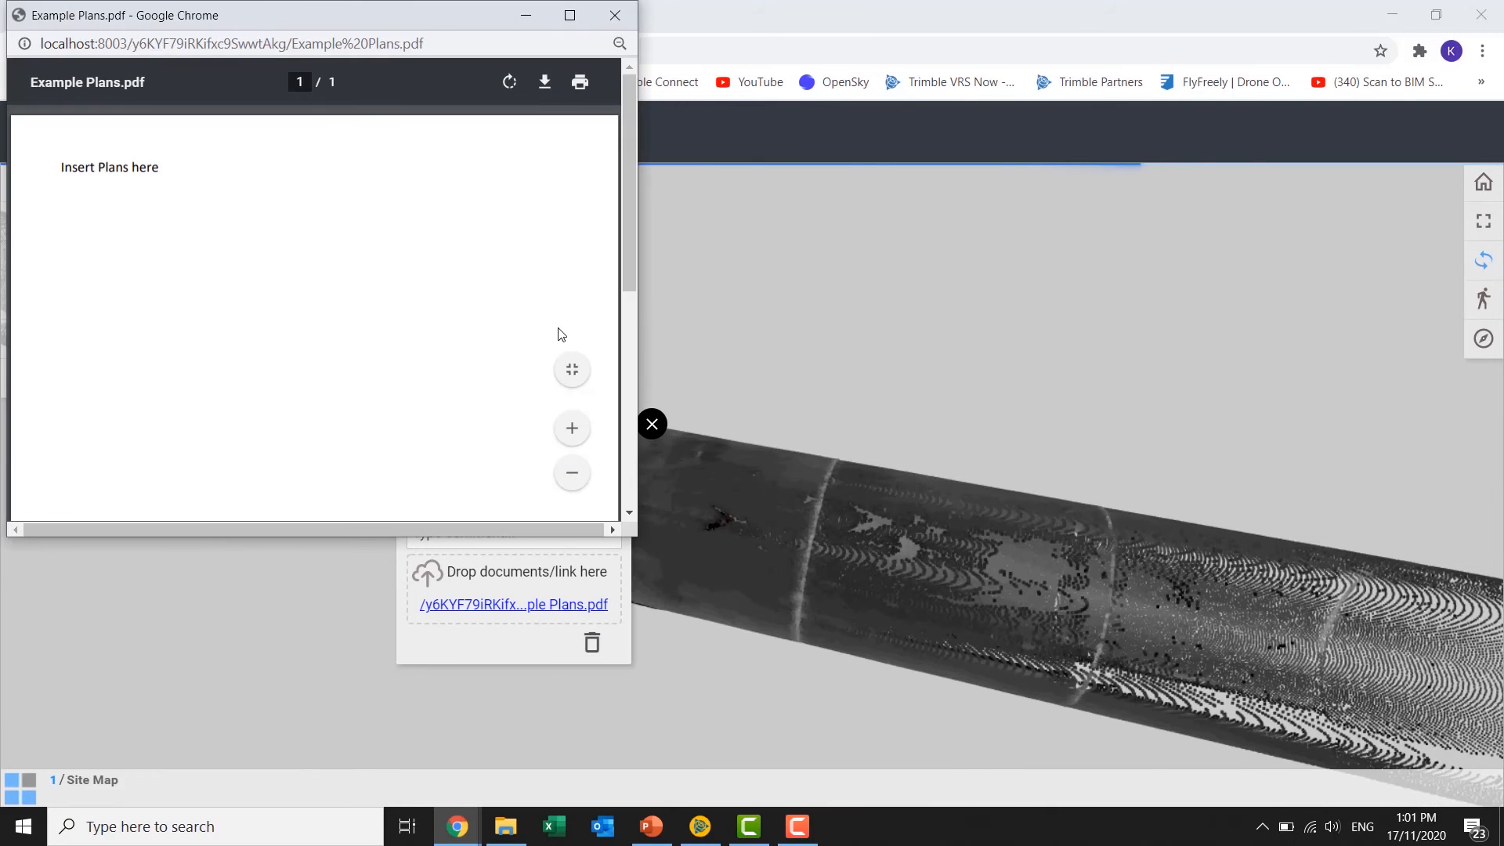
click(615, 15)
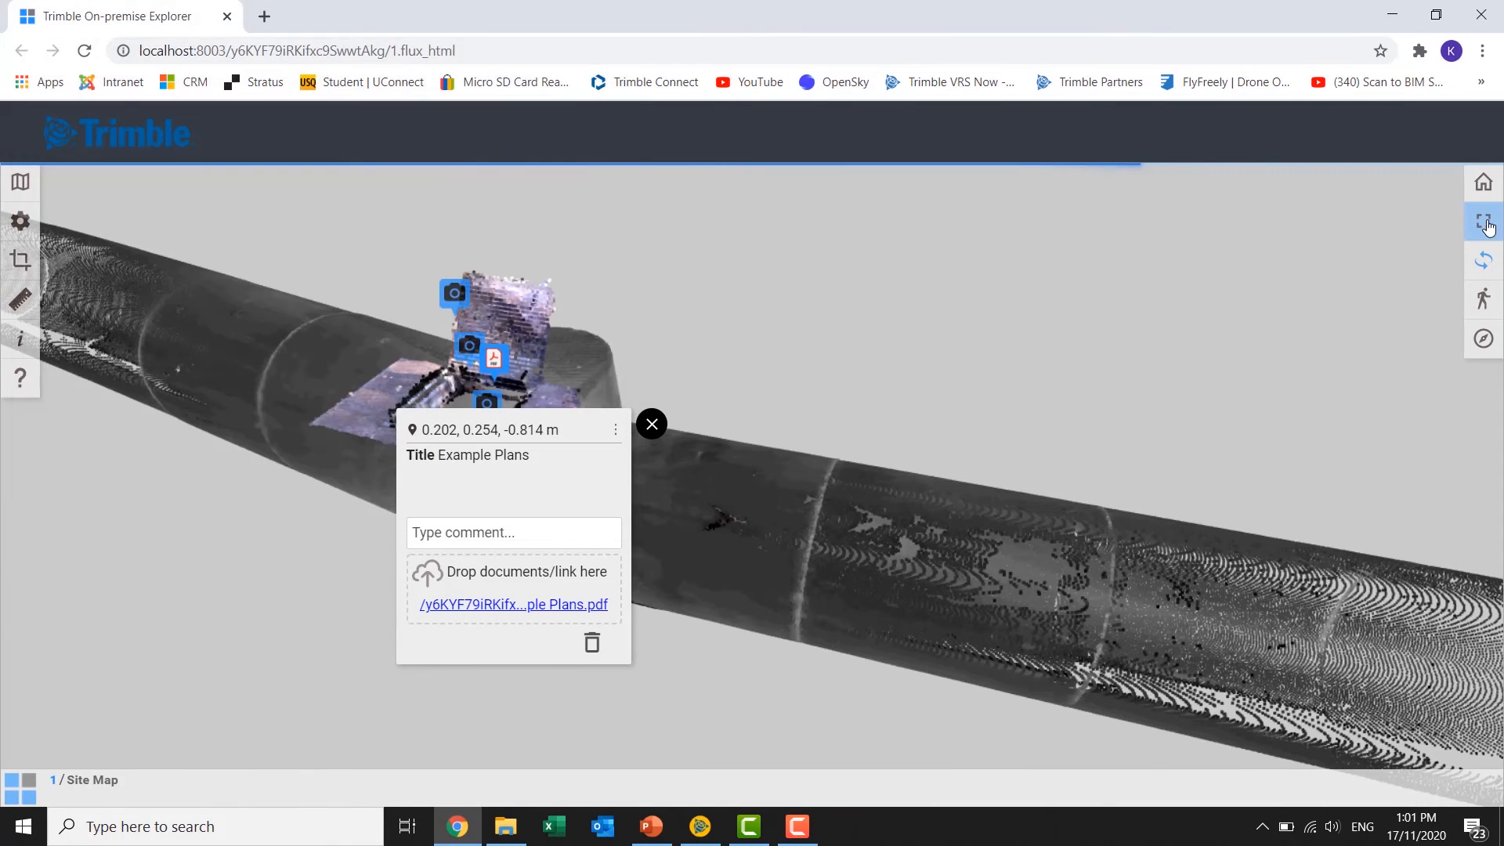
click(1484, 221)
click(652, 262)
mouse_move(547, 242)
mouse_down()
mouse_move(872, 280)
mouse_move(633, 279)
mouse_up()
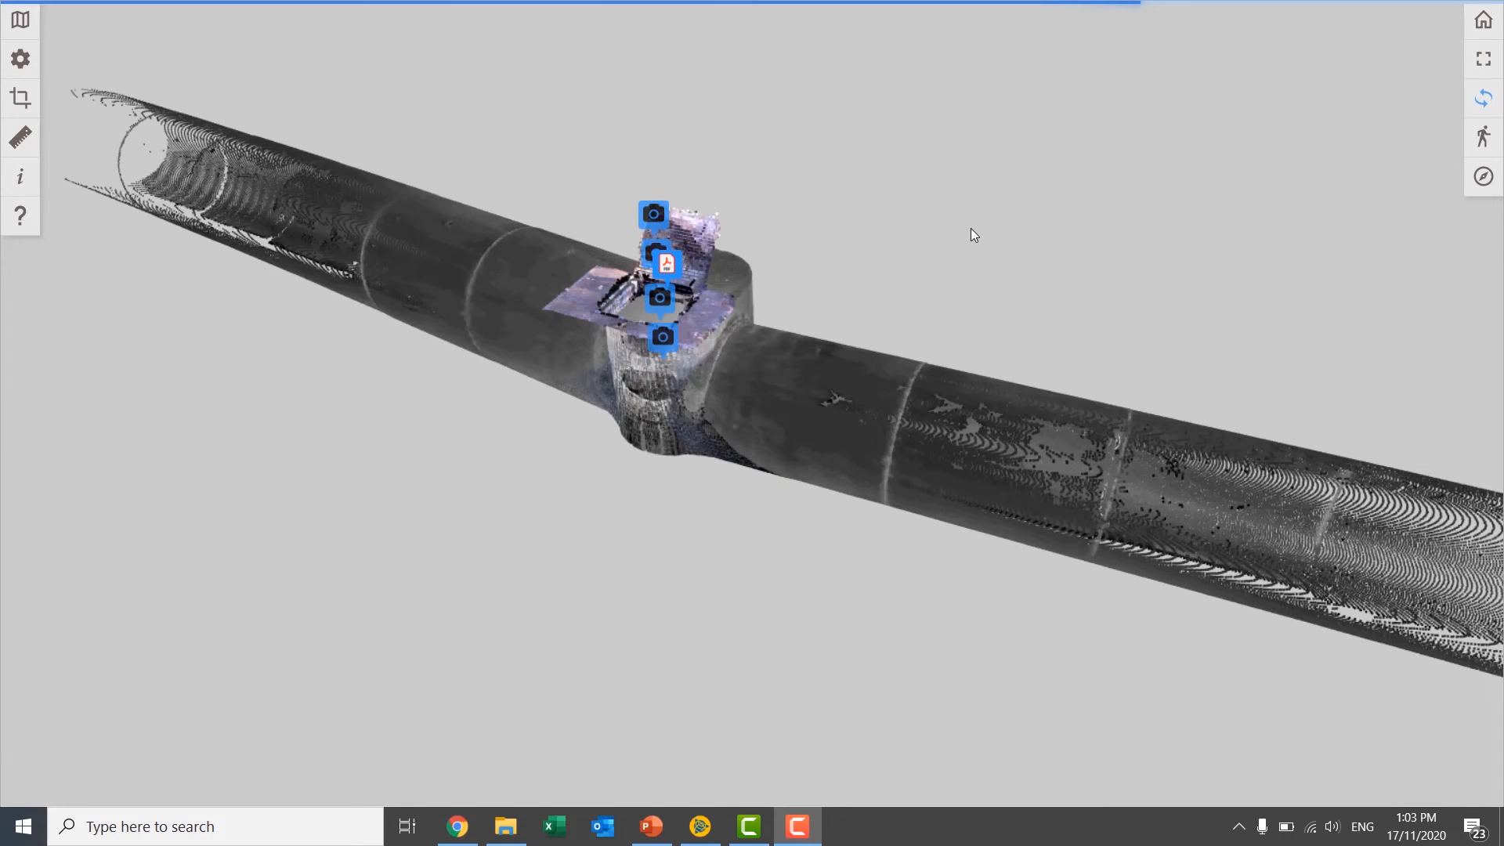
Measure the vertical distance between the top and bottom of the long pipe beside the manhole.
drag(976, 235, 705, 200)
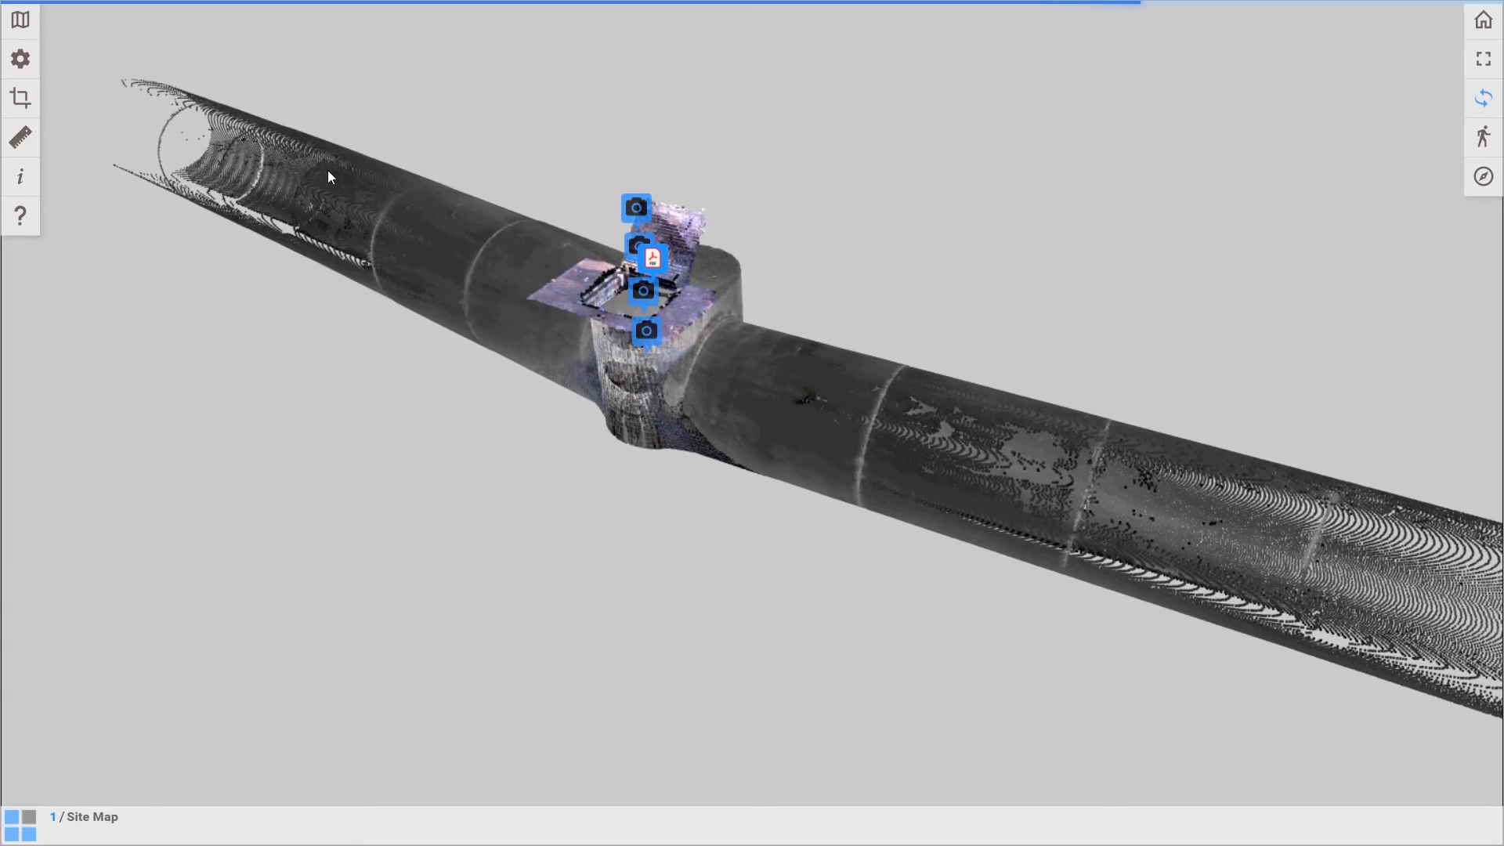
click(18, 146)
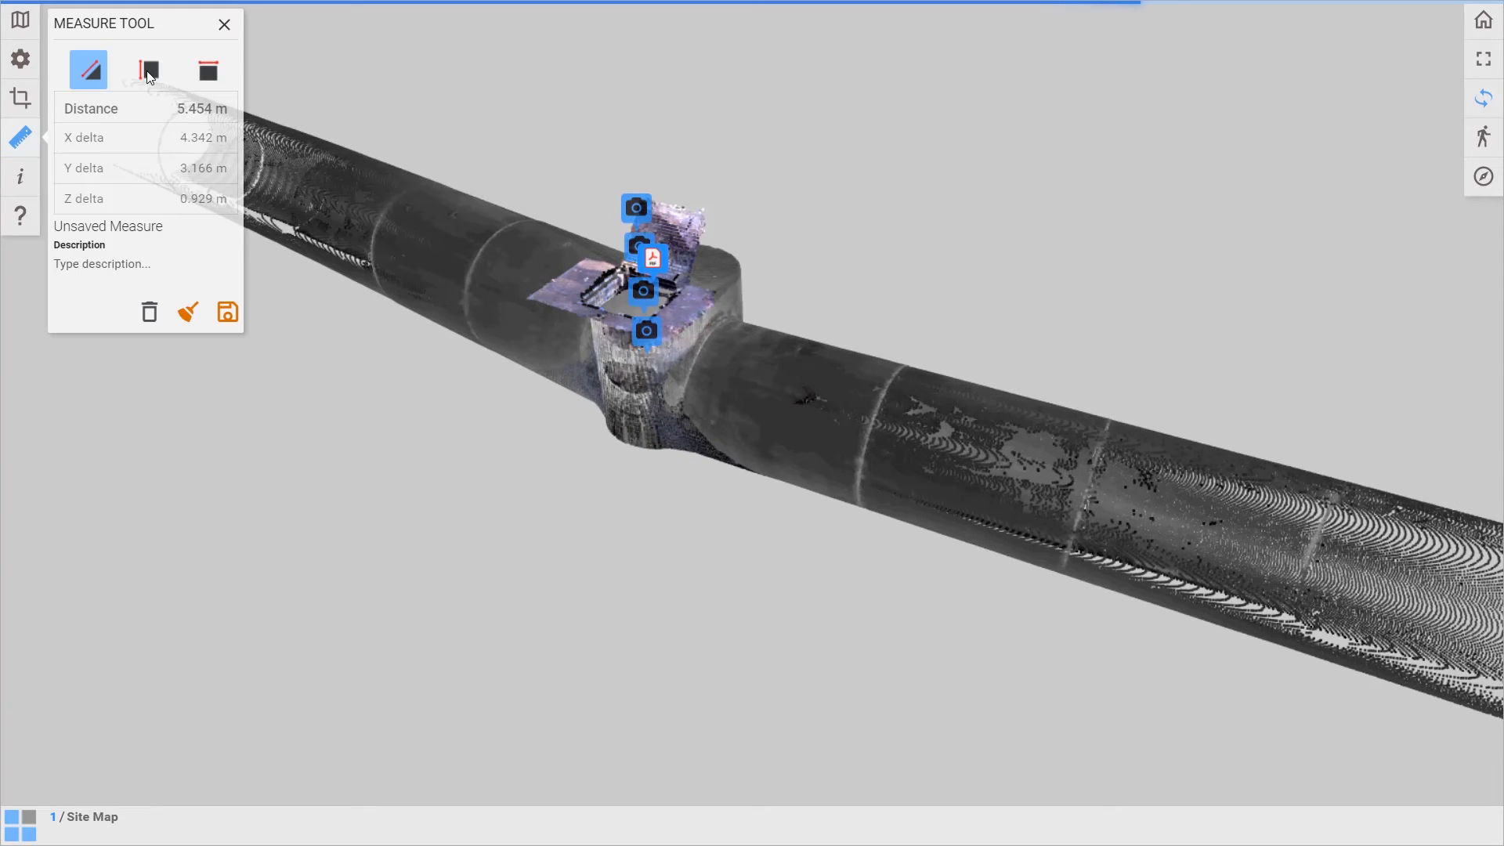
click(148, 72)
drag(1028, 484, 717, 436)
click(1004, 427)
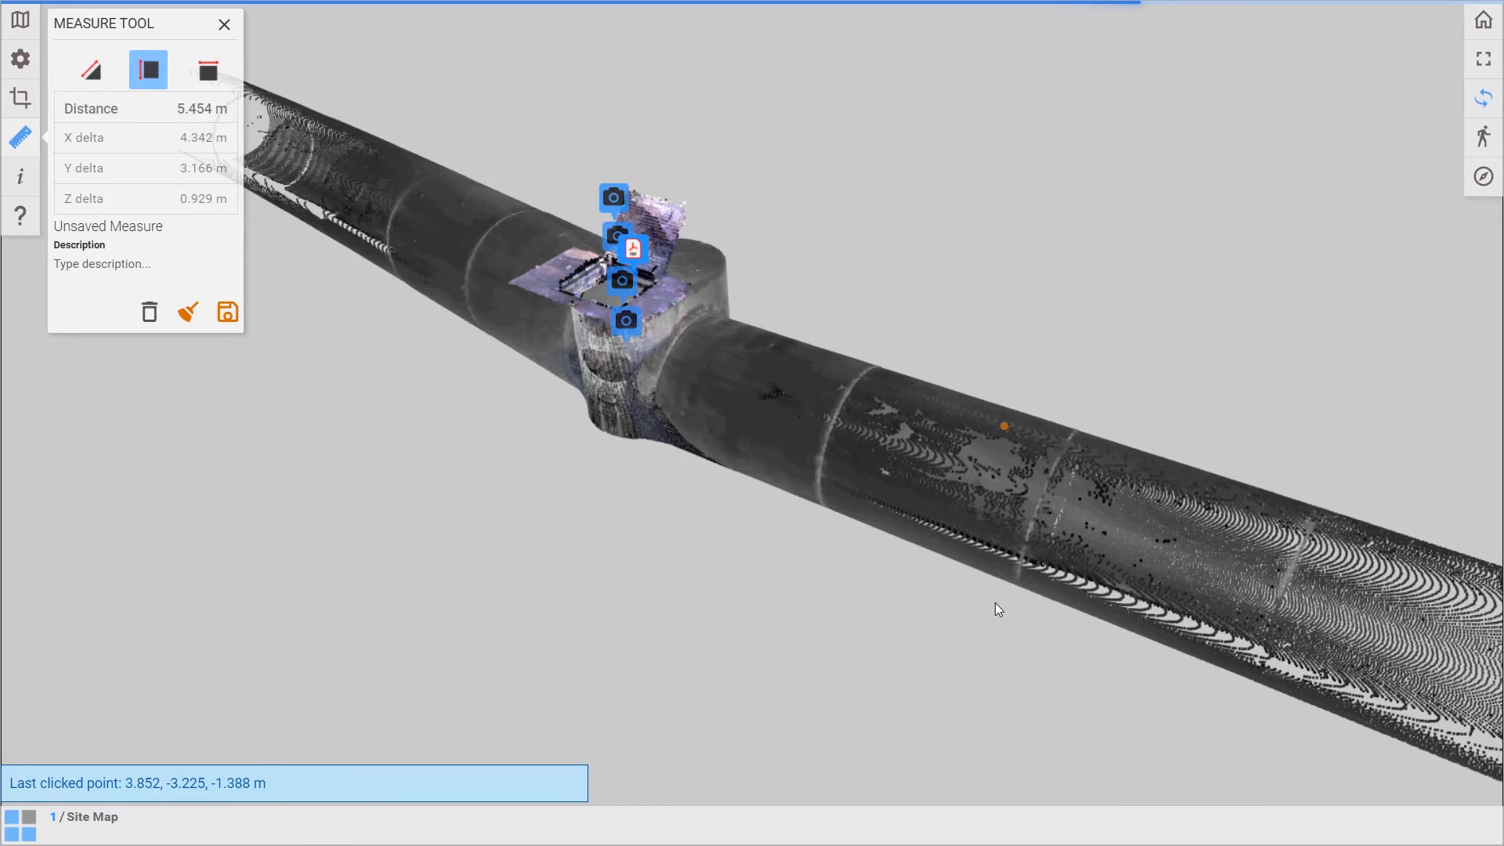
drag(995, 608, 1040, 318)
click(1038, 315)
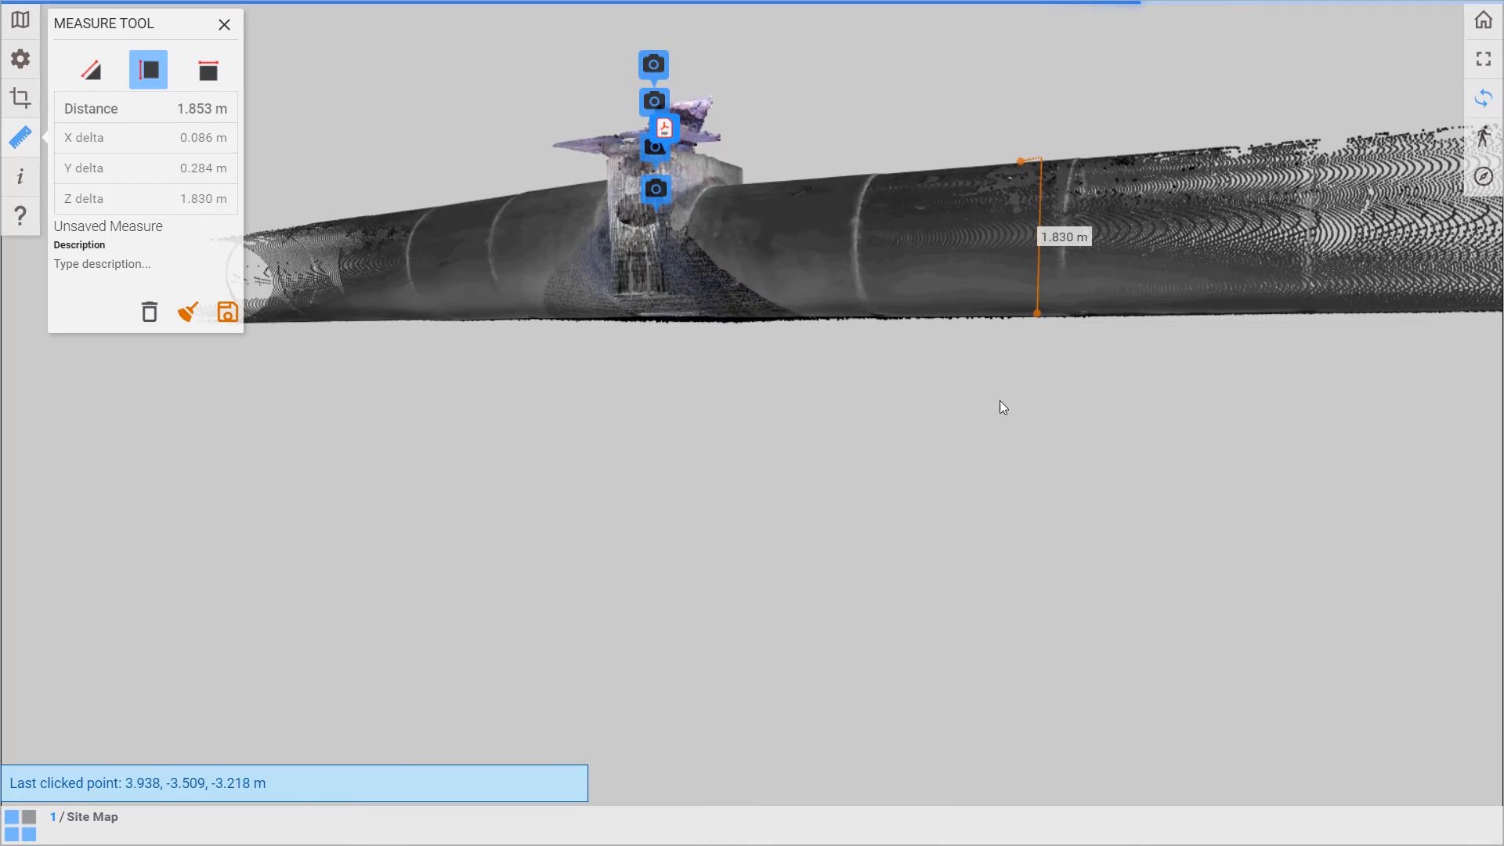
drag(976, 466, 903, 552)
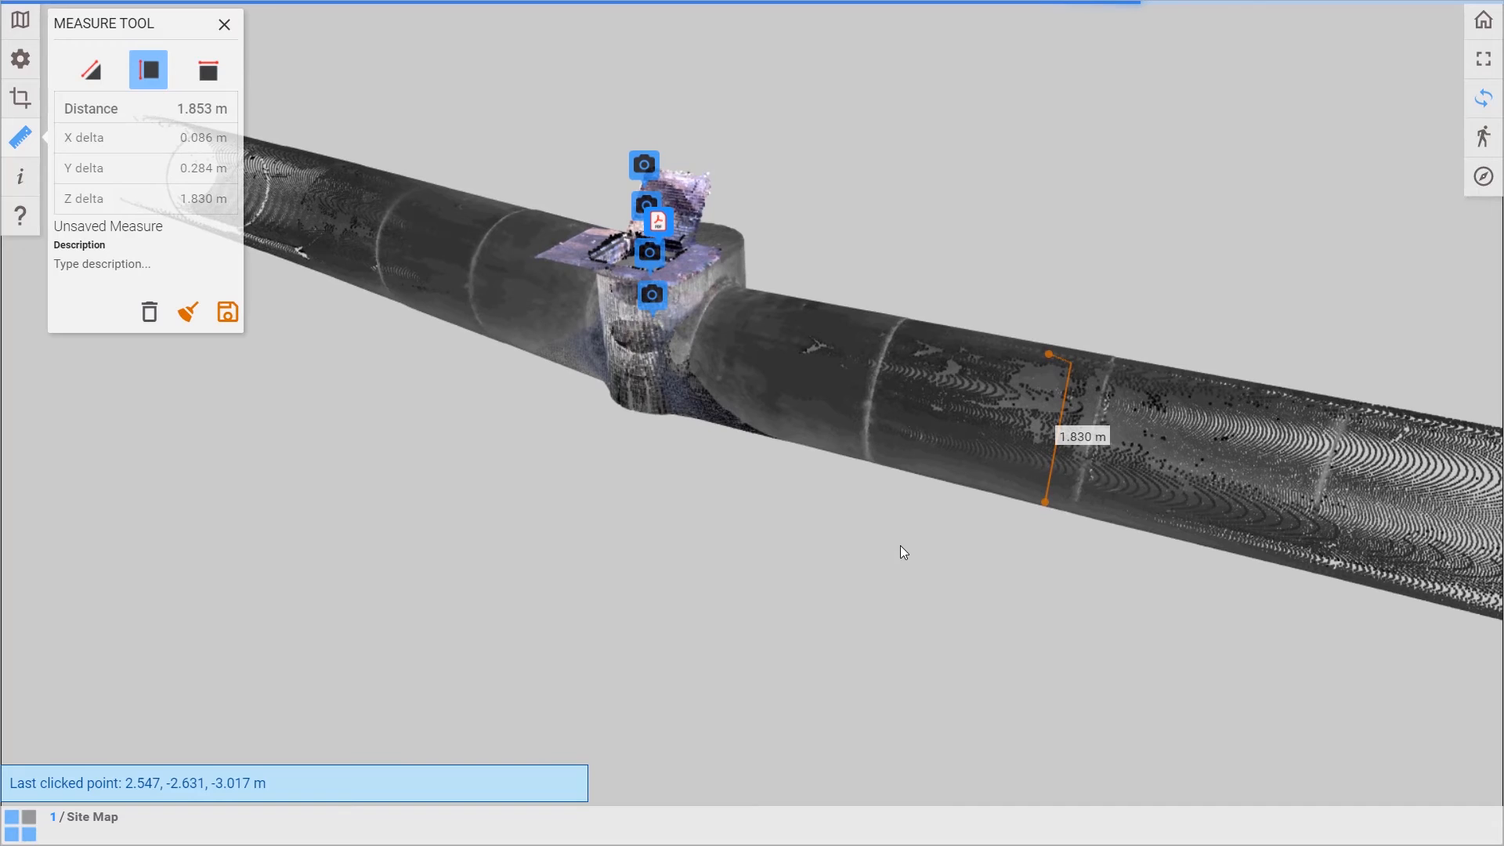
click(224, 25)
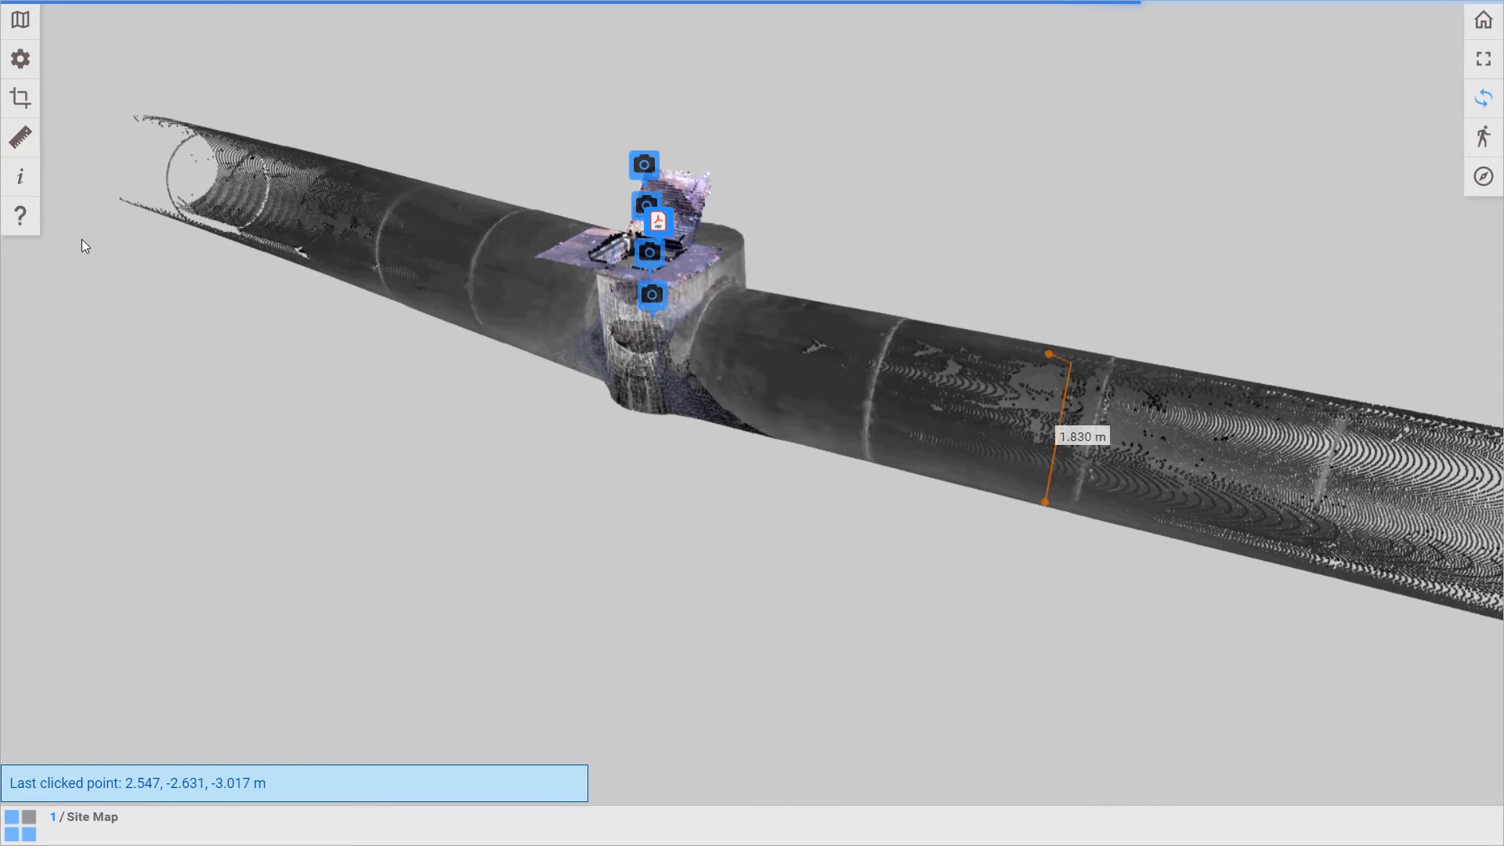
Review the usage help on camera settings, keyboard shortcuts and mouse mapping, and close it.
click(20, 217)
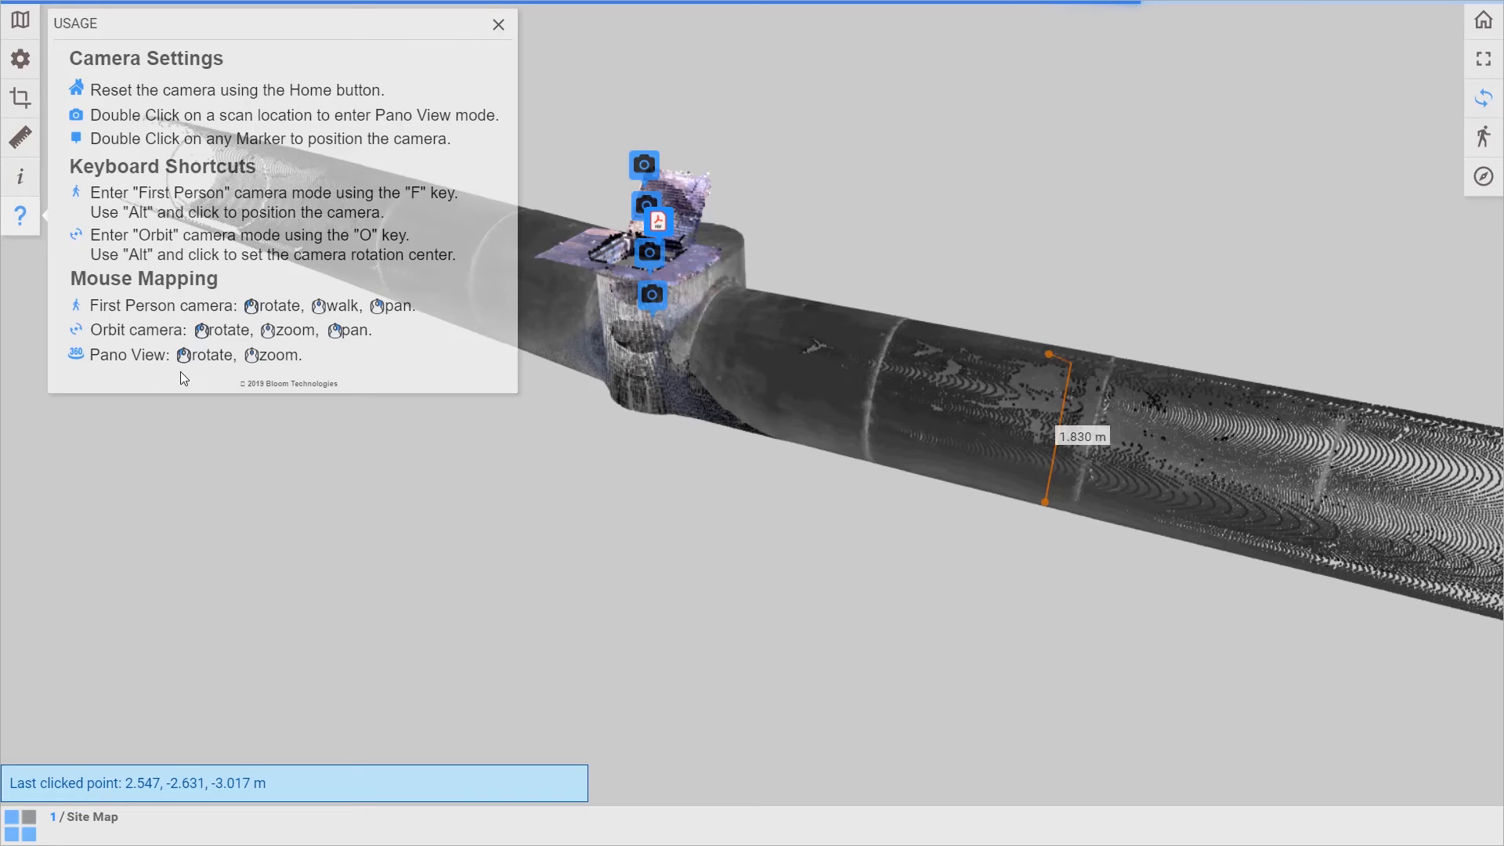
click(502, 25)
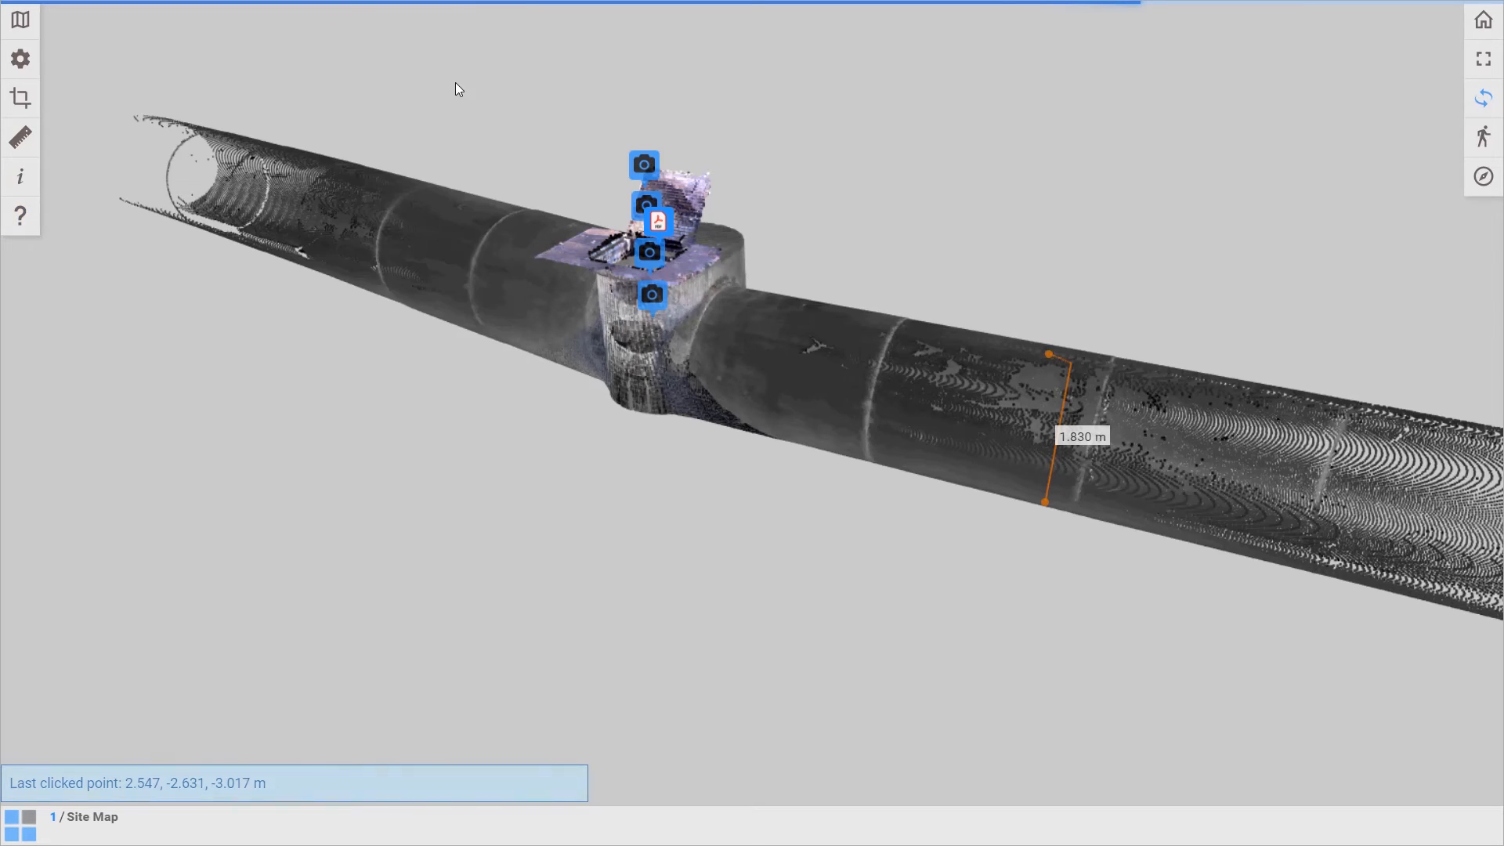
Cut the point cloud with a horizontal cross-section at about the middle of its range and inspect the opened pipes.
click(21, 98)
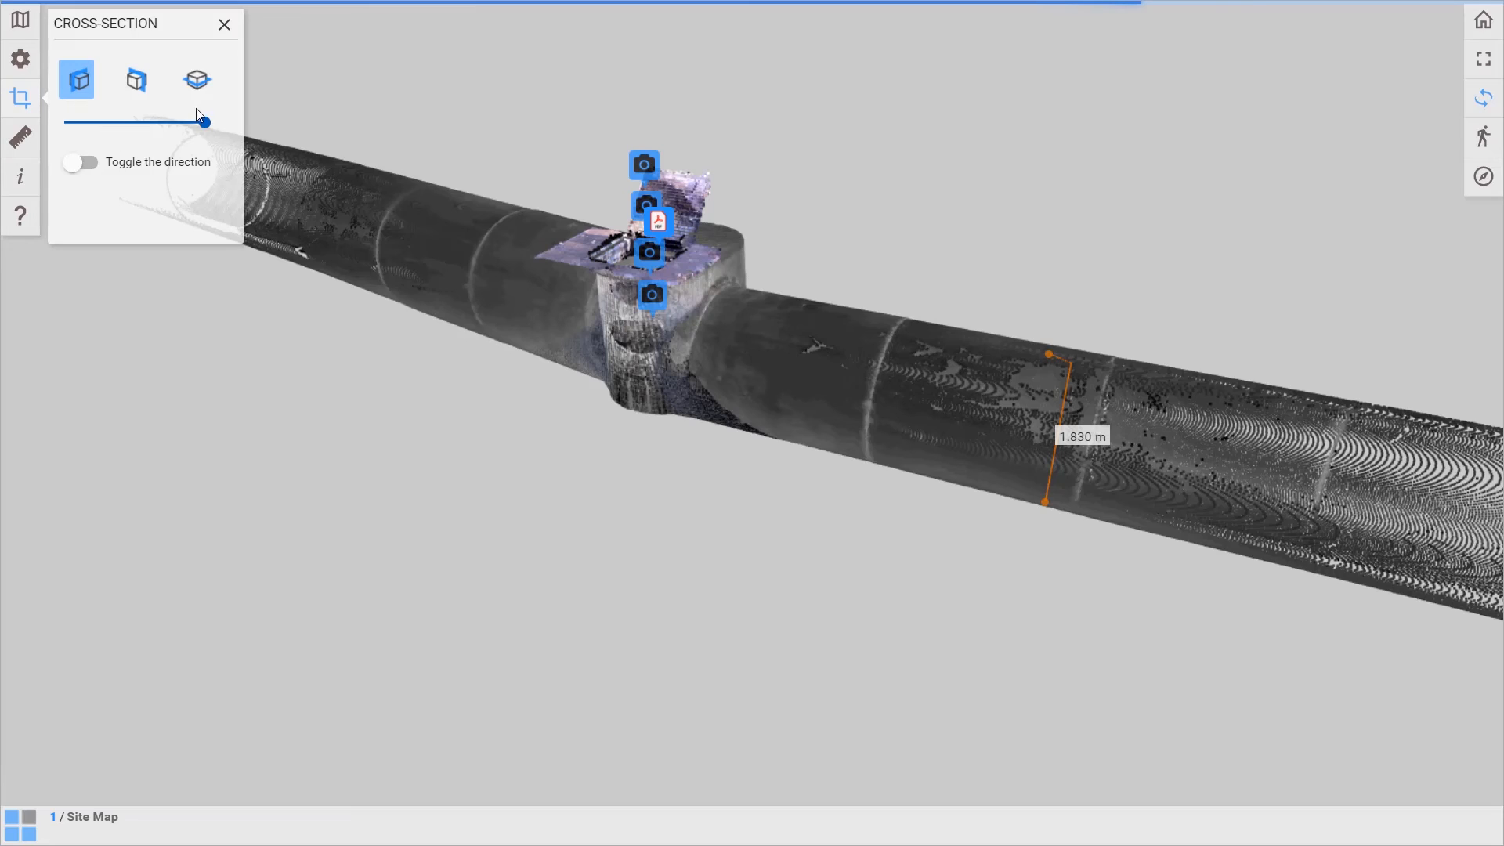
click(199, 80)
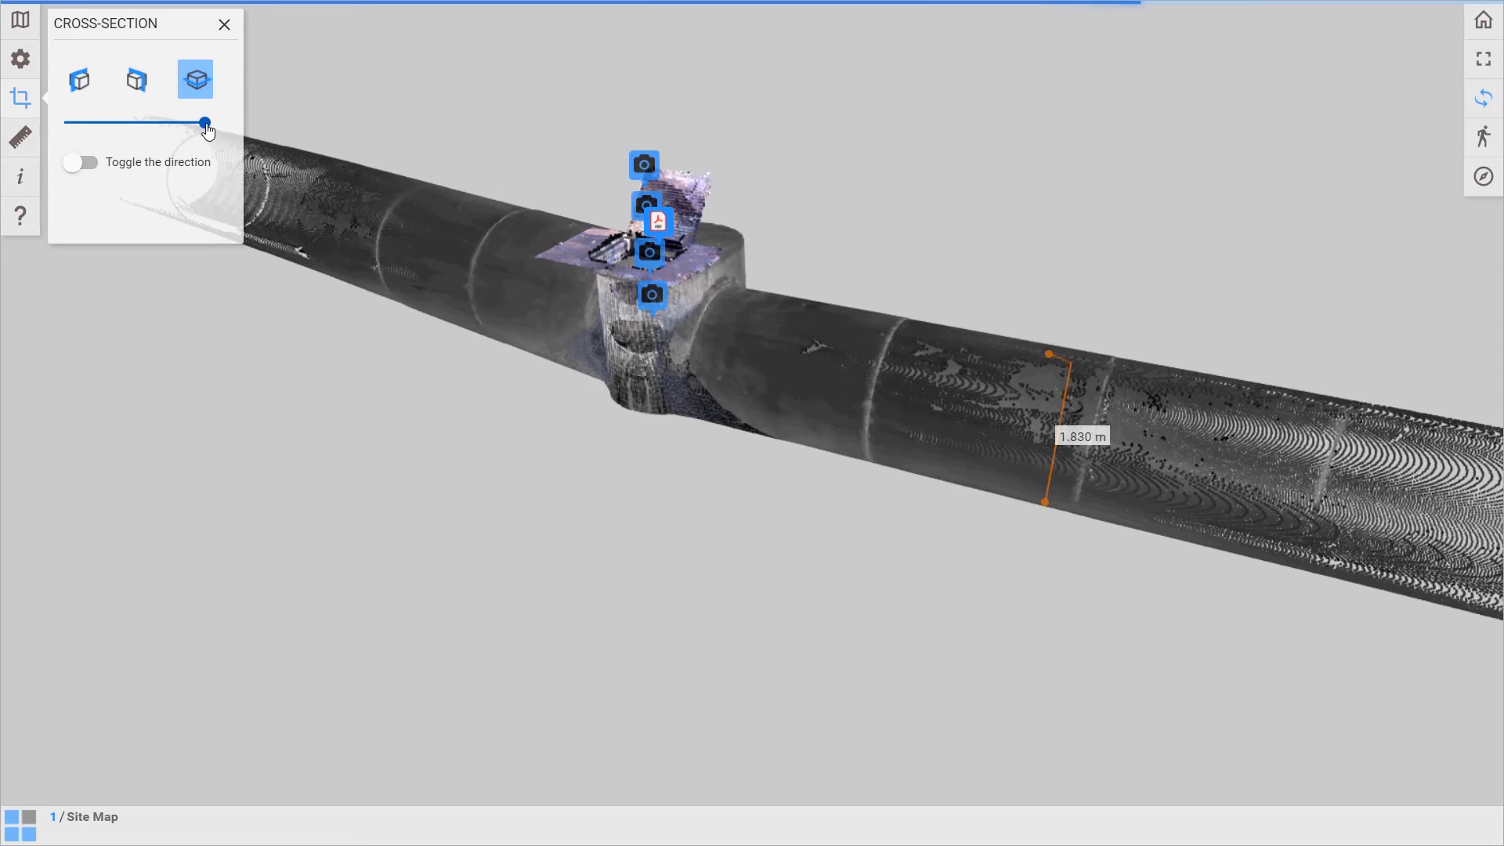
drag(208, 132, 128, 137)
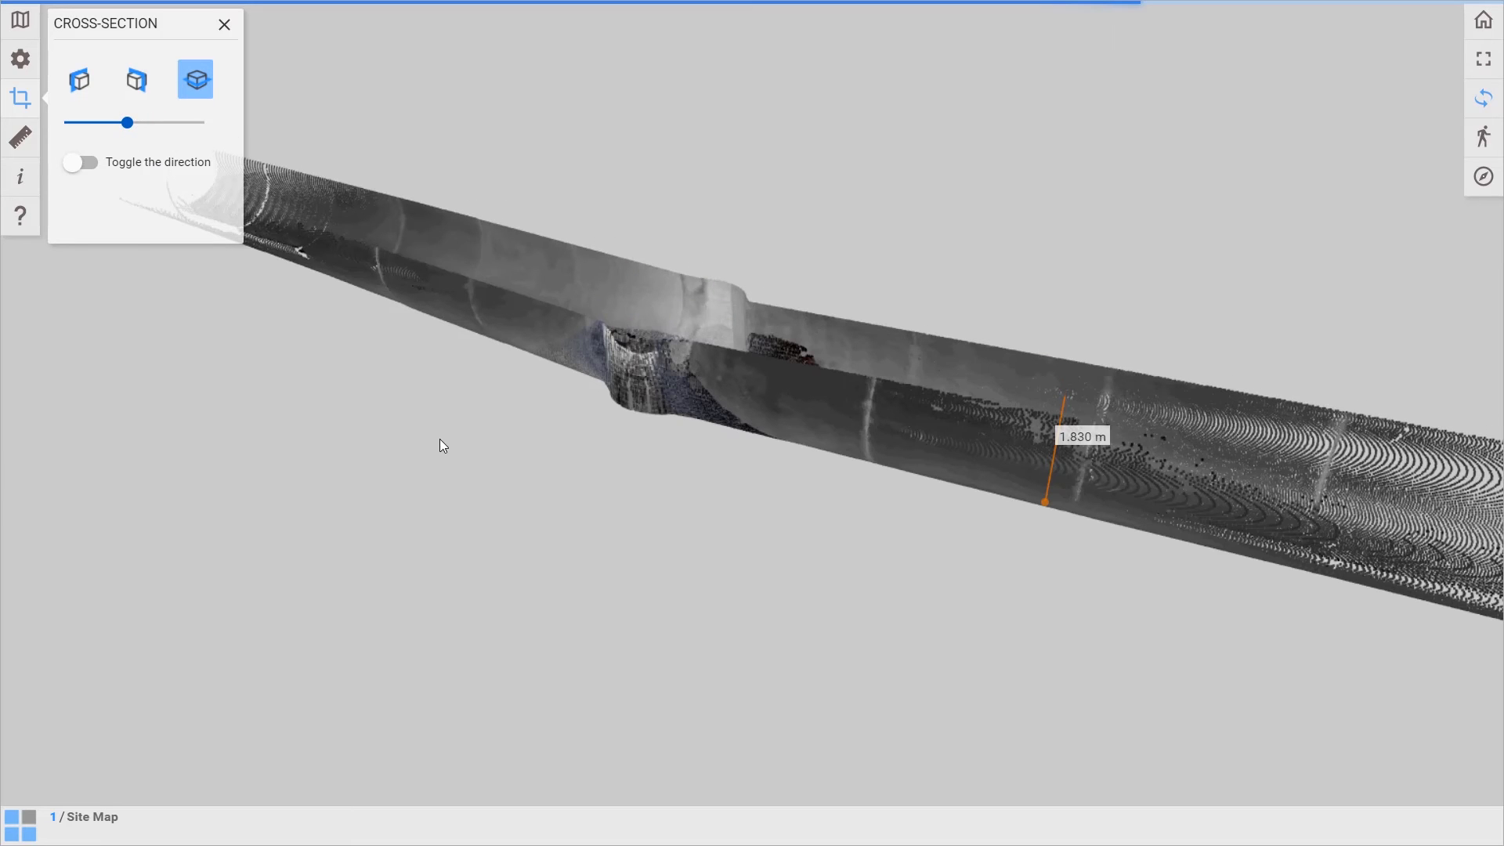
drag(439, 438, 1321, 500)
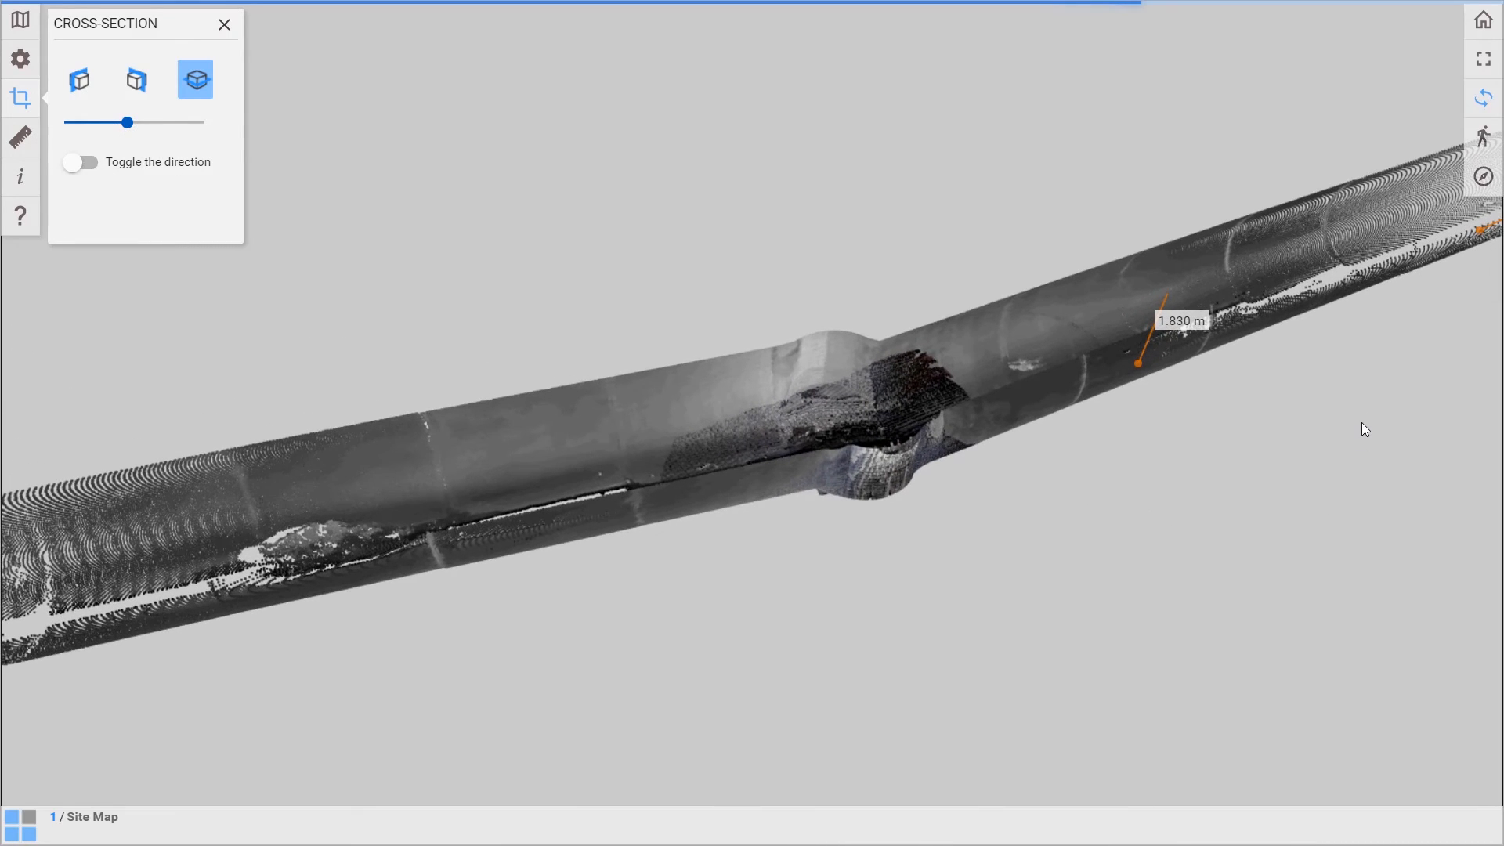
Open the list of standard view directions for the sectioned point cloud.
click(1486, 177)
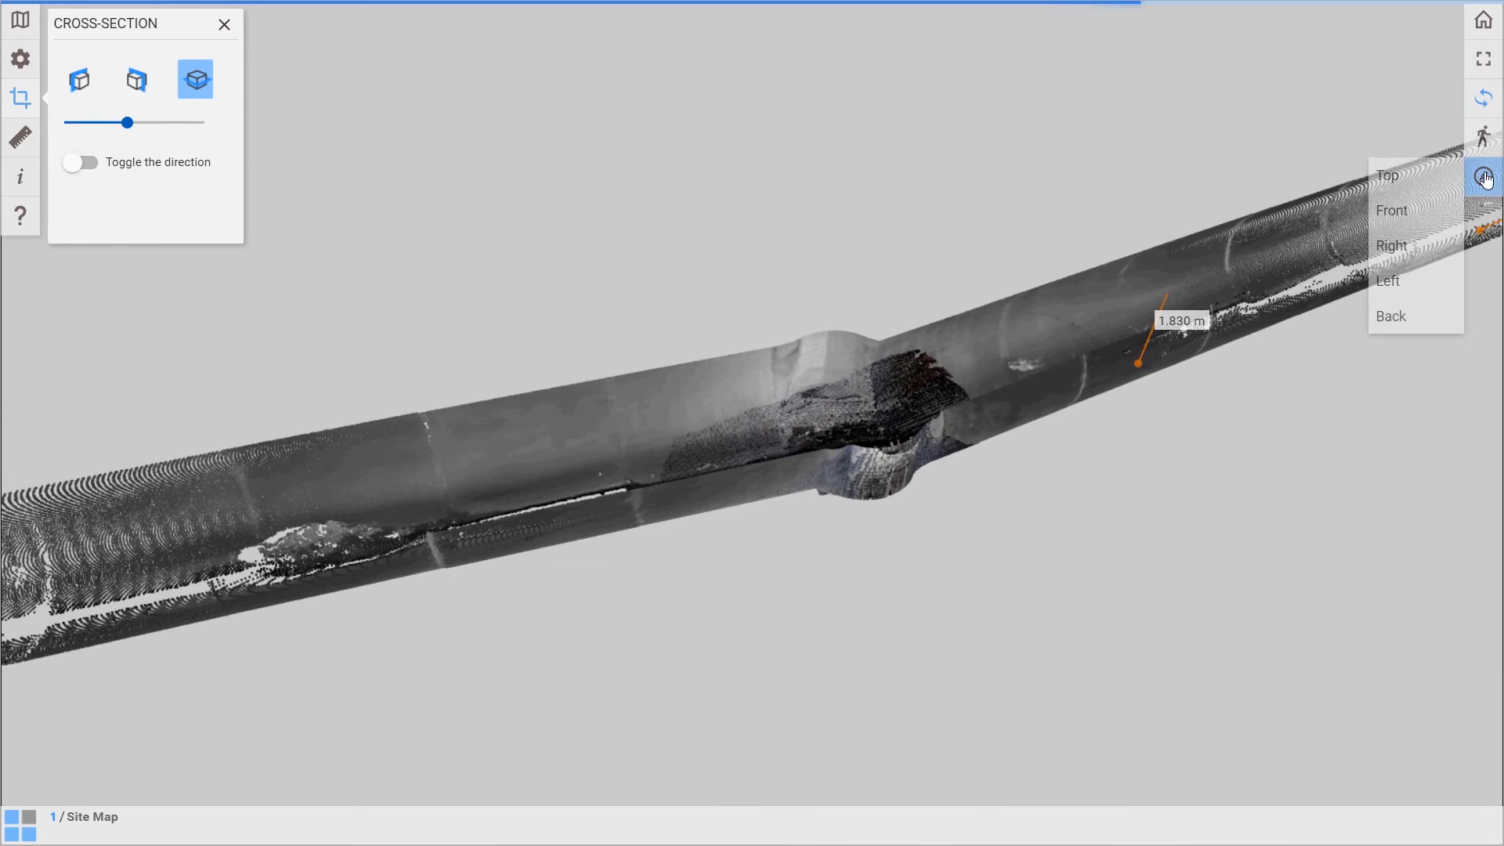